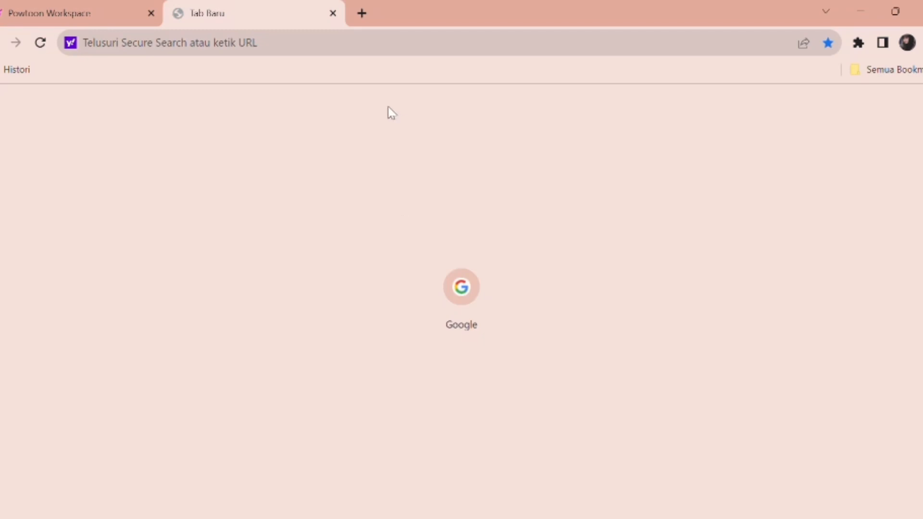
# - Search the web for "powtoon" and open the Powtoon website from the results
pyautogui.click(357, 51)
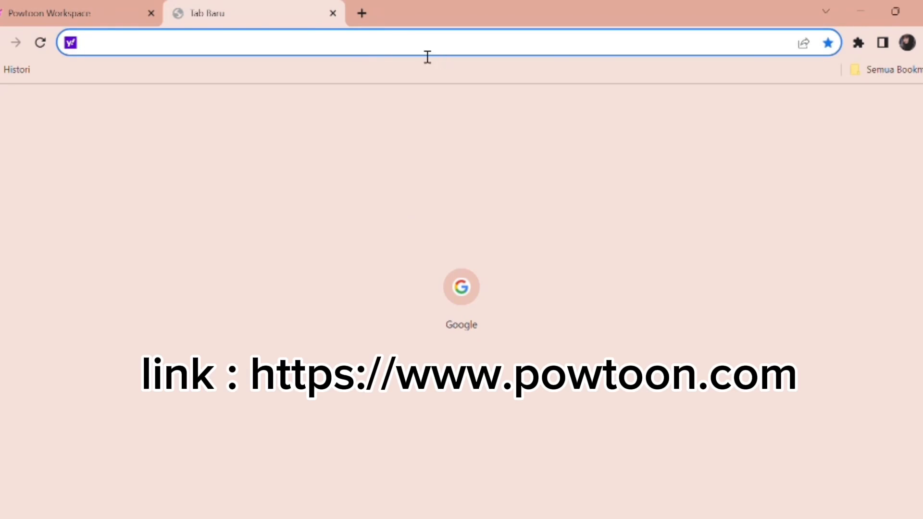
pyautogui.write('powtoon')
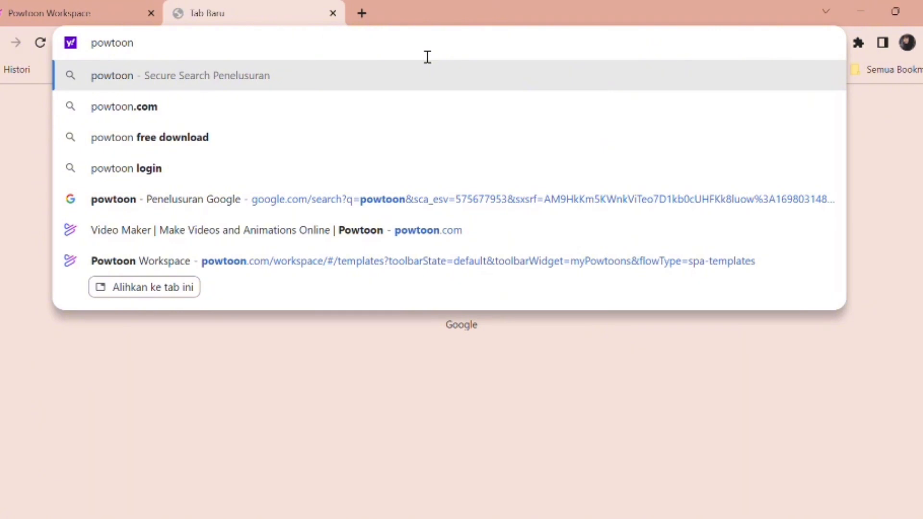
pyautogui.press('Return')
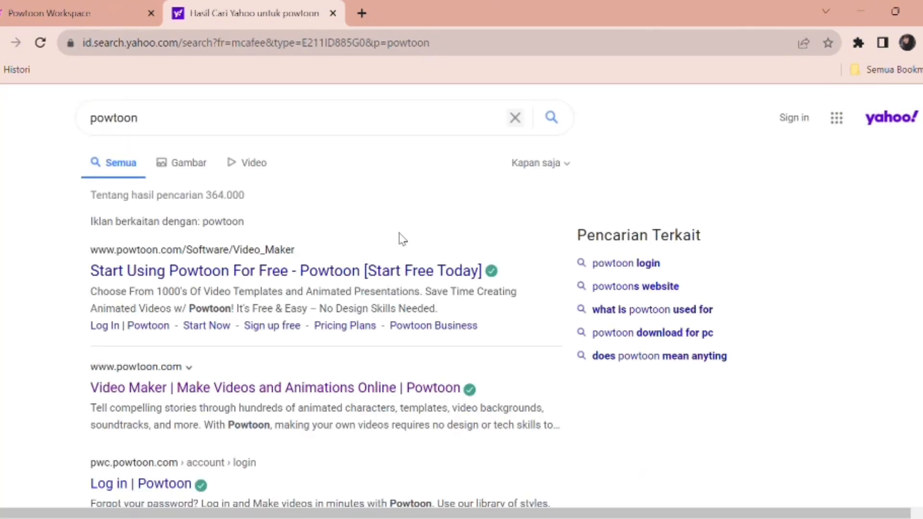
pyautogui.click(327, 274)
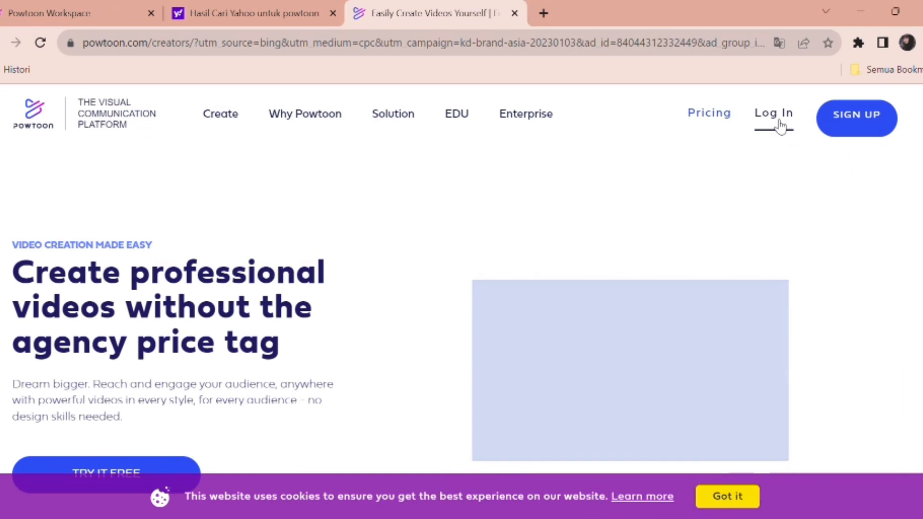
# - Log in to Powtoon with the Google account
pyautogui.click(775, 121)
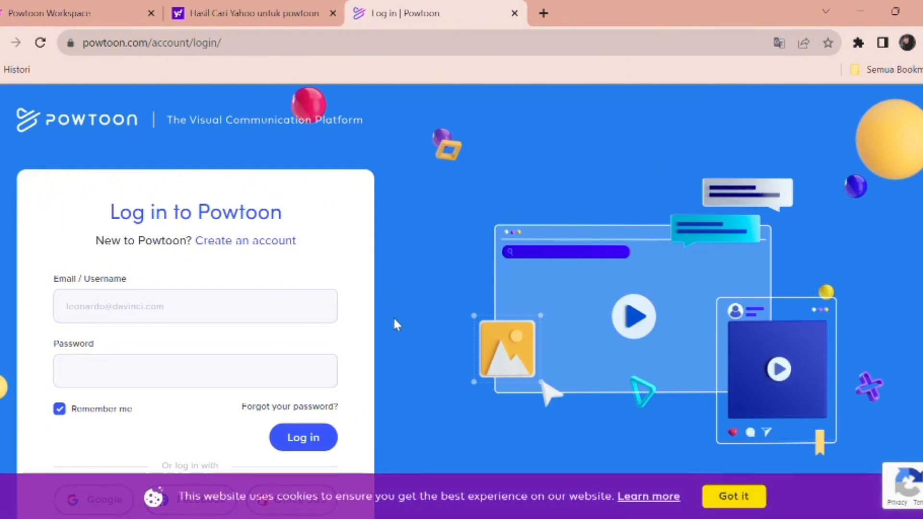
pyautogui.scroll(-2, 394, 320)
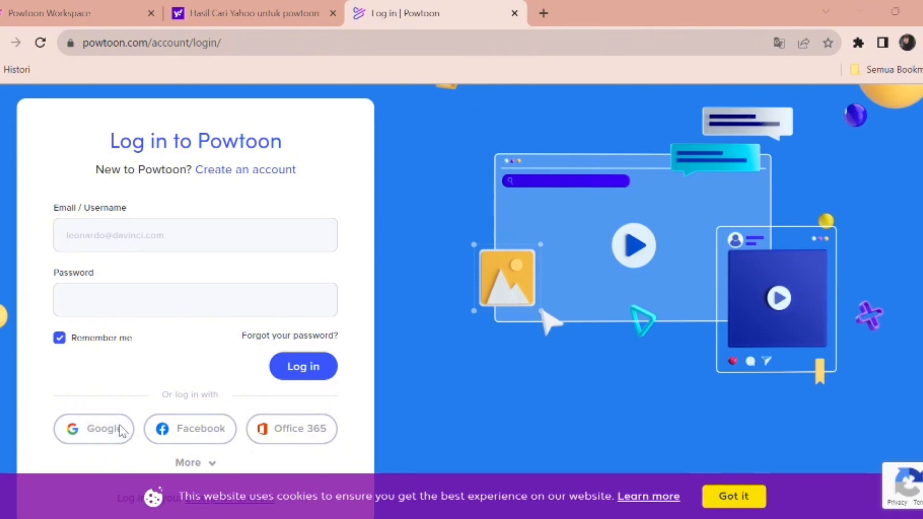
pyautogui.click(124, 431)
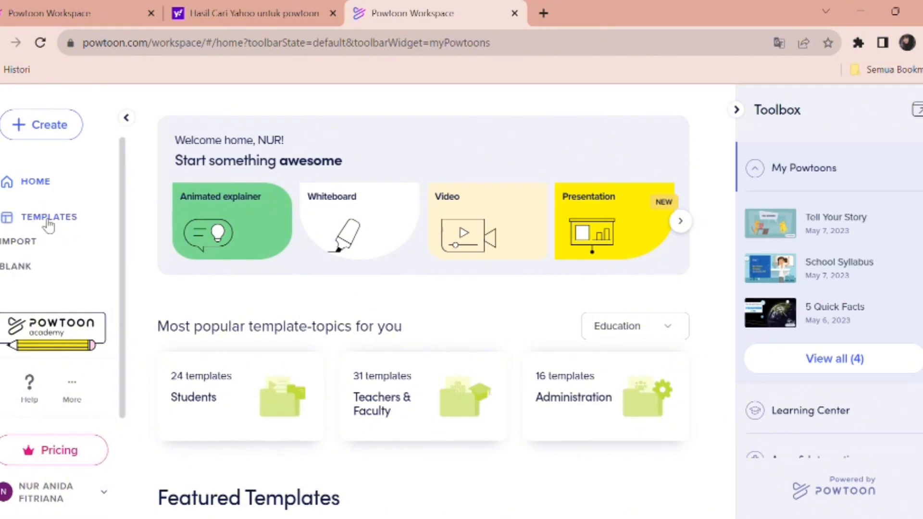
# - Open the template gallery and browse the available templates
pyautogui.click(49, 224)
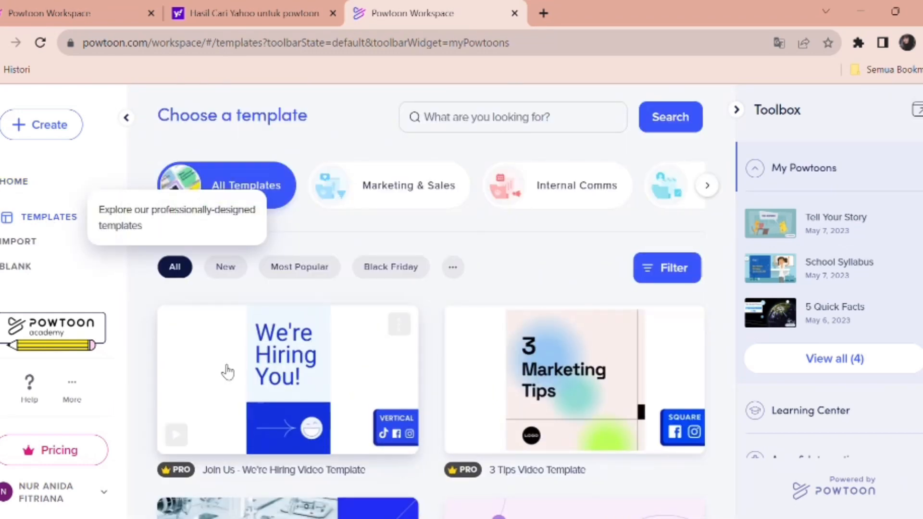
pyautogui.scroll(-2, 158, 337)
pyautogui.scroll(-2, 158, 336)
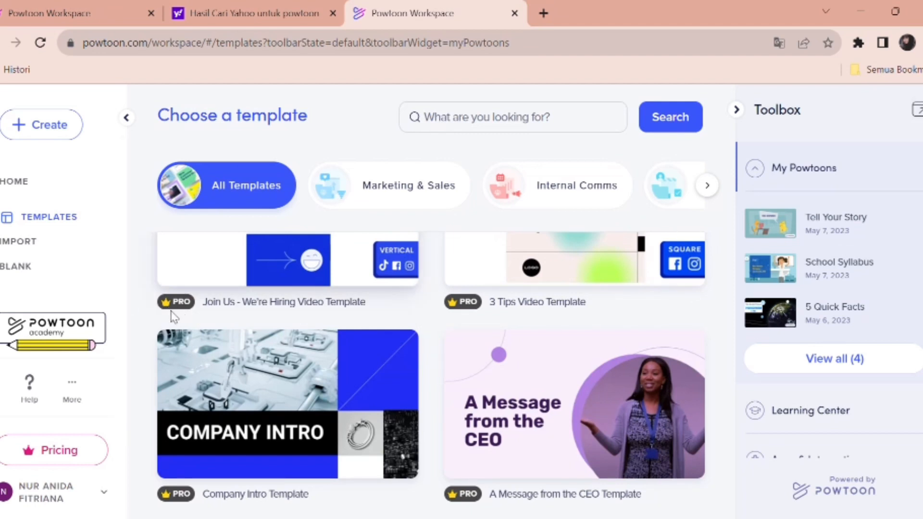
pyautogui.scroll(-7, 182, 317)
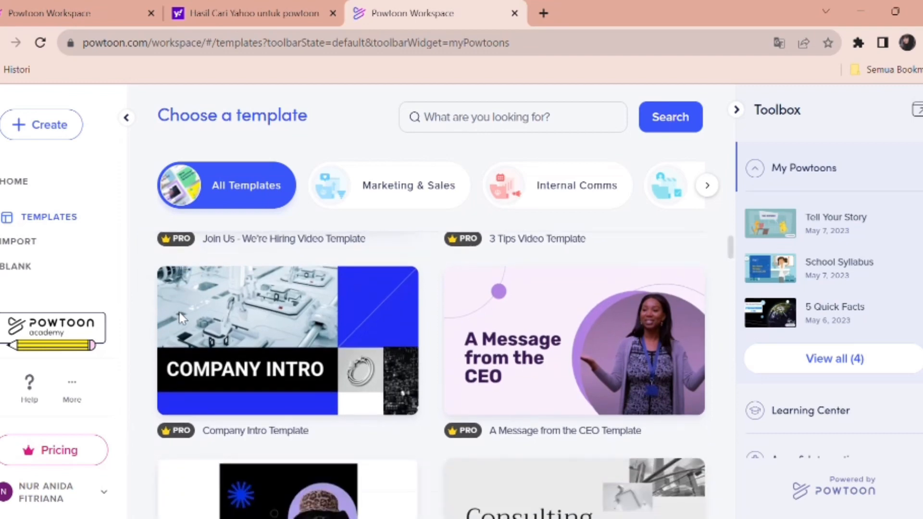
pyautogui.scroll(4, 186, 320)
pyautogui.scroll(4, 185, 320)
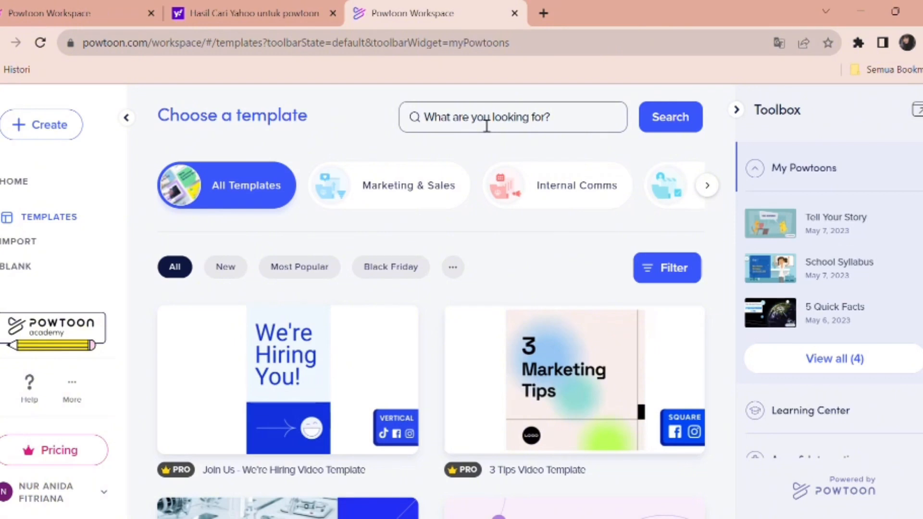
# - Search the template gallery for "school"
pyautogui.click(487, 125)
pyautogui.write('sc')
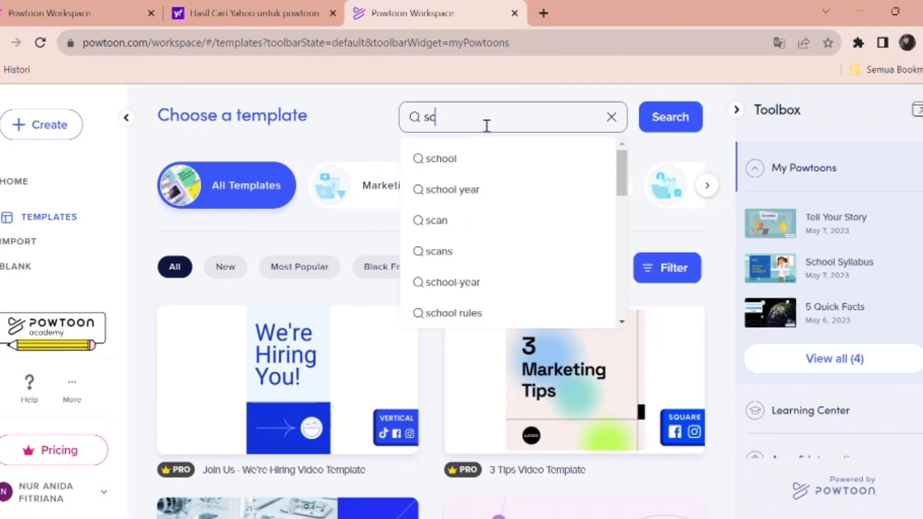
pyautogui.write('hool')
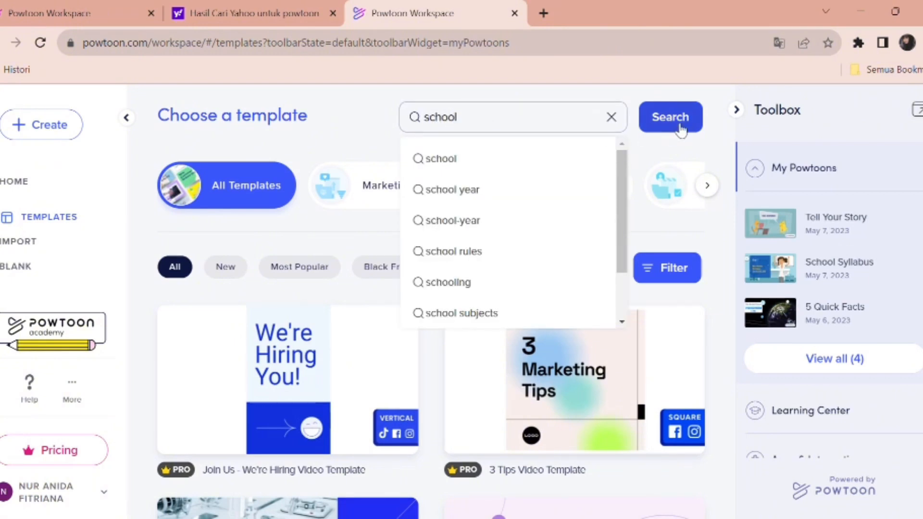
pyautogui.click(680, 128)
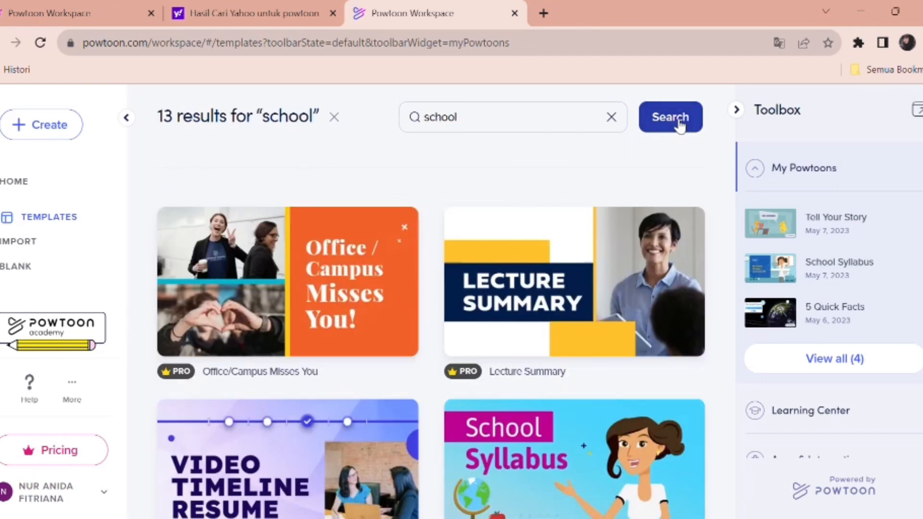
# - Find the free Teacher Intro template among the results, preview it and pause the playback
pyautogui.scroll(-6, 427, 291)
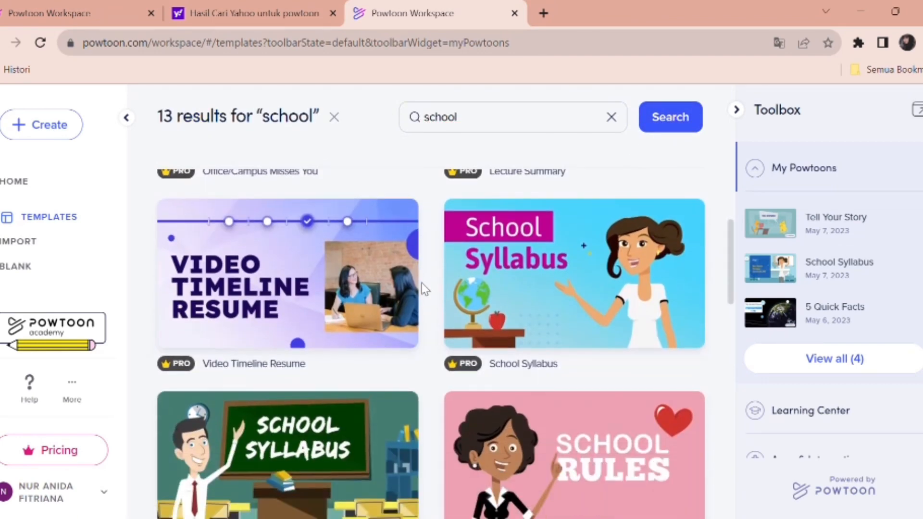
pyautogui.scroll(-2, 425, 288)
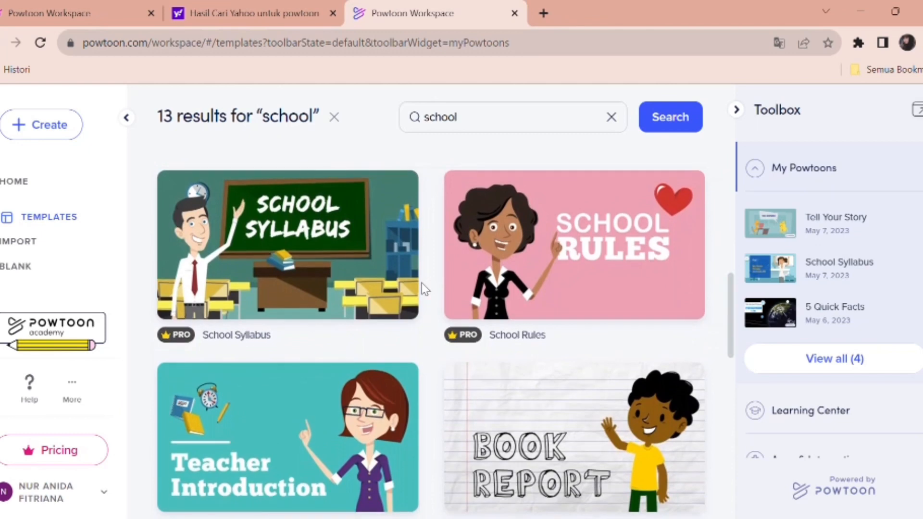
pyautogui.scroll(-3, 425, 288)
pyautogui.scroll(-1, 425, 288)
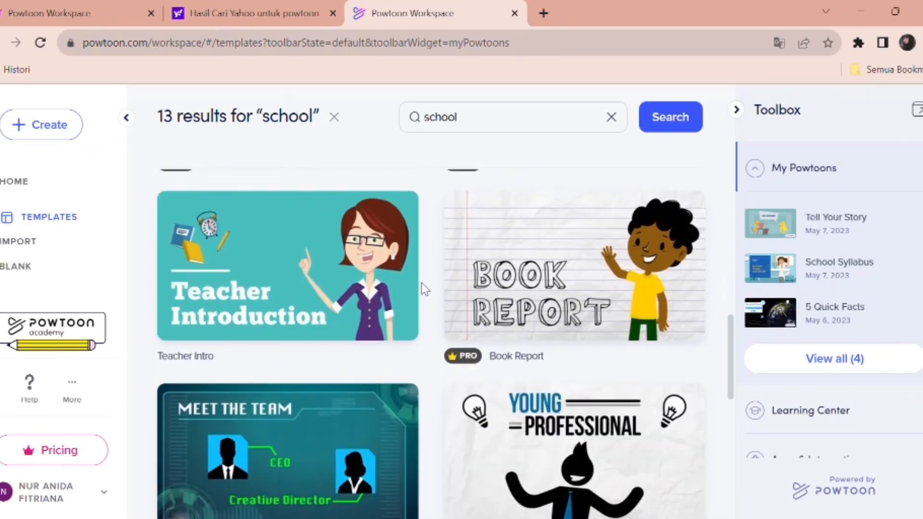
pyautogui.scroll(-1, 425, 288)
pyautogui.scroll(2, 425, 288)
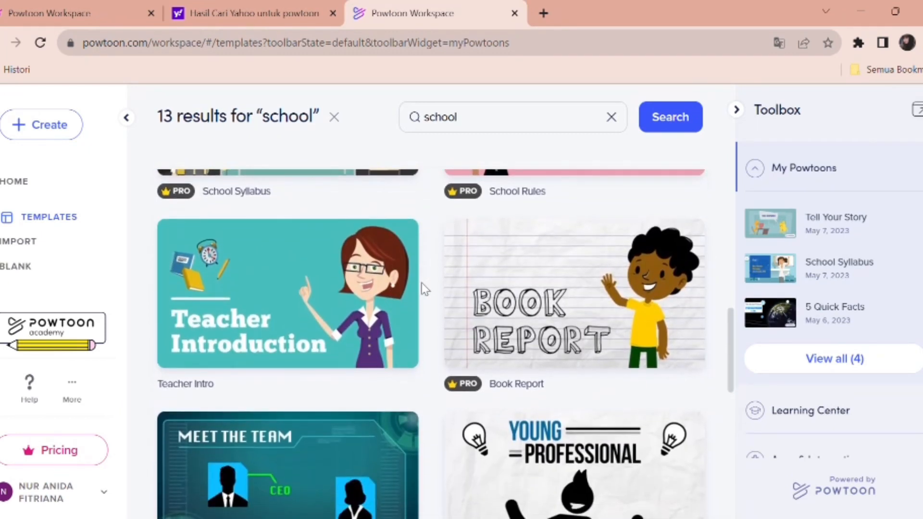
pyautogui.moveTo(238, 315)
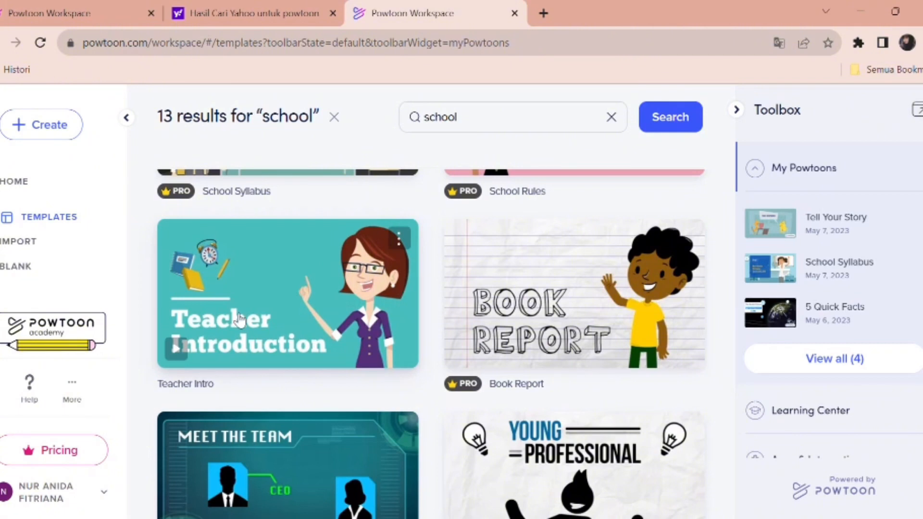
pyautogui.click(239, 318)
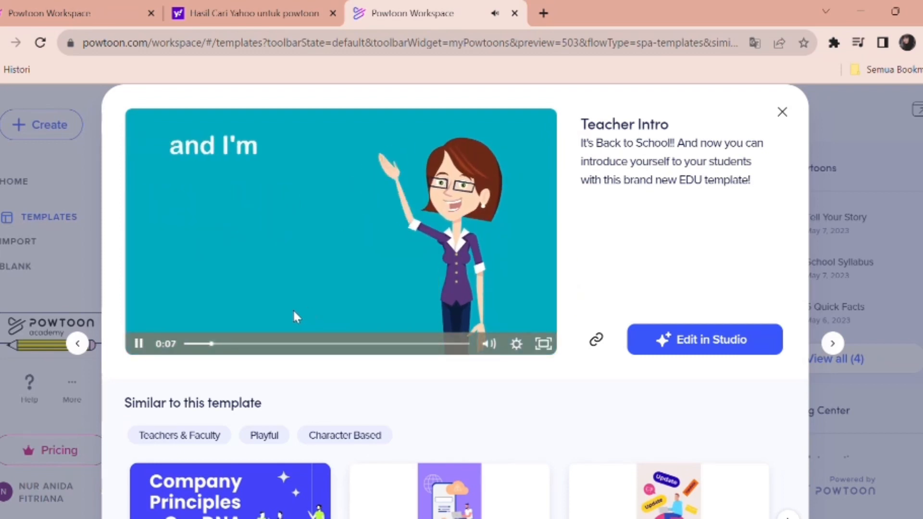
pyautogui.click(141, 344)
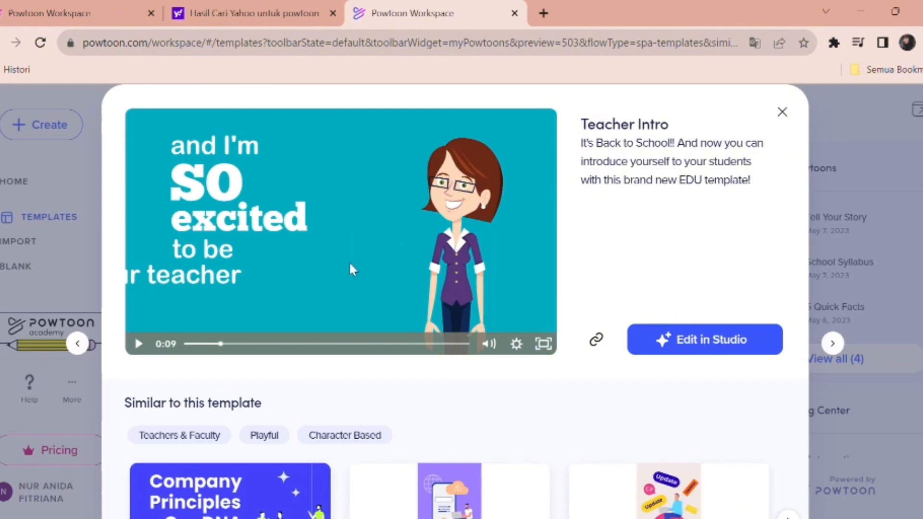
# - Open the Teacher Intro template in Studio, collapse the scene library and look over the asset categories
pyautogui.click(683, 353)
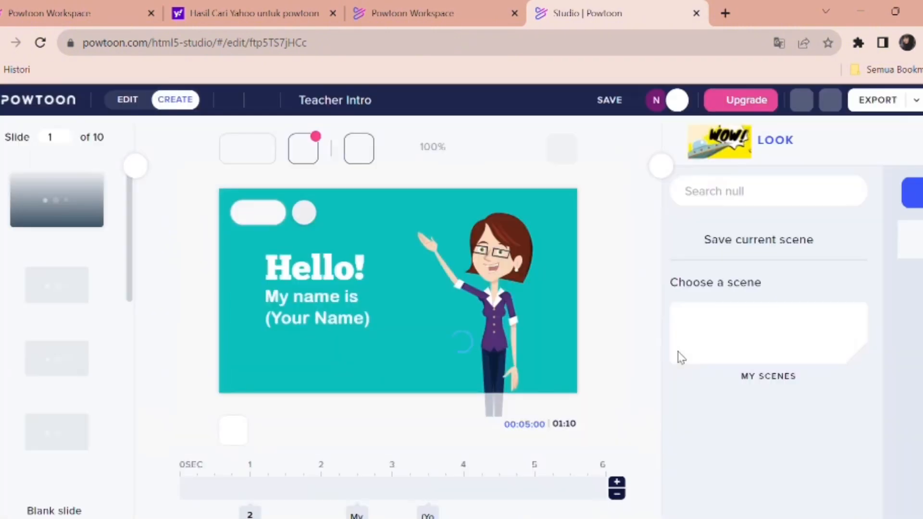
pyautogui.scroll(-3, 681, 357)
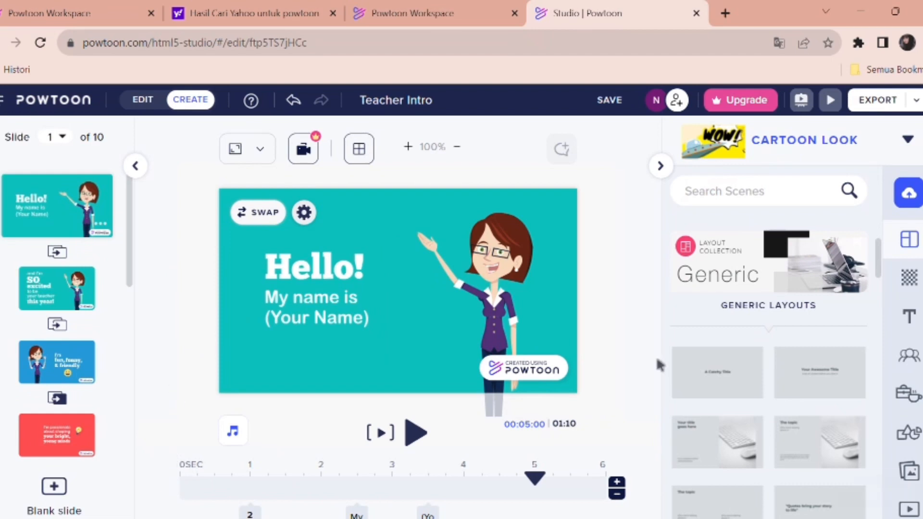
pyautogui.click(919, 253)
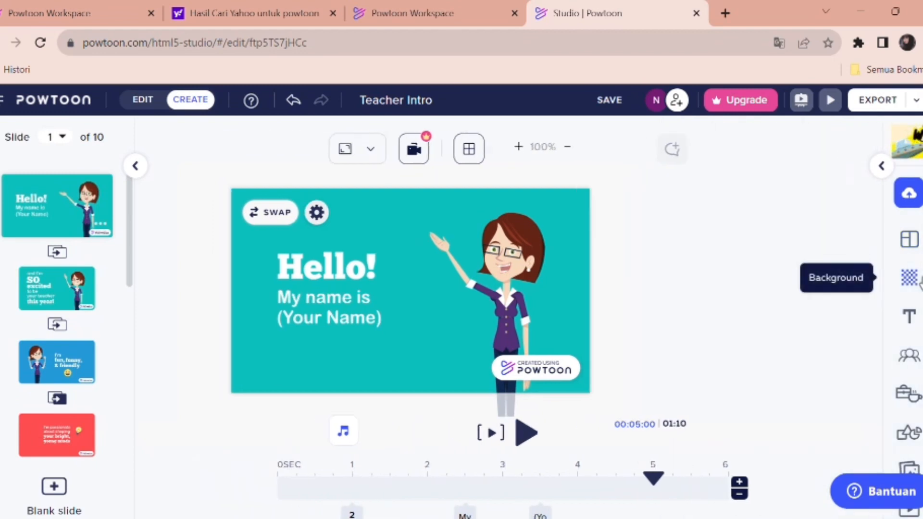
pyautogui.scroll(-1, 919, 282)
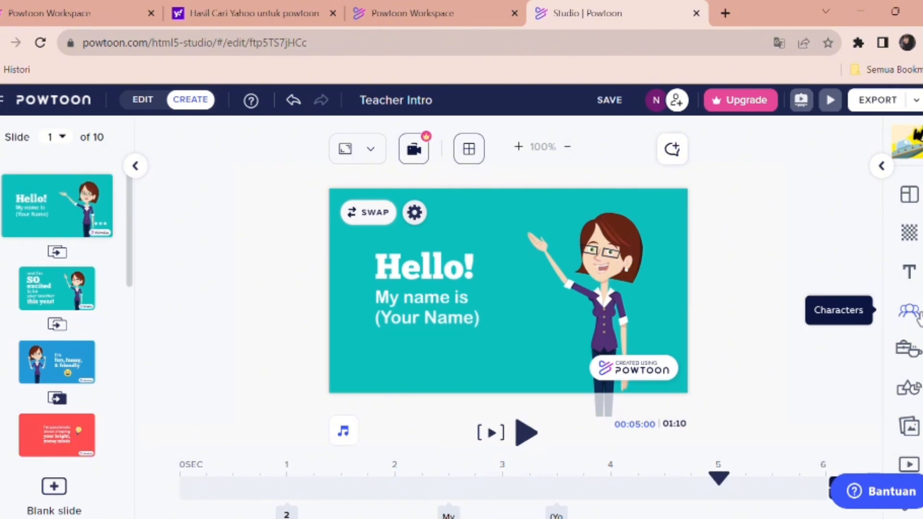
pyautogui.scroll(-1, 913, 348)
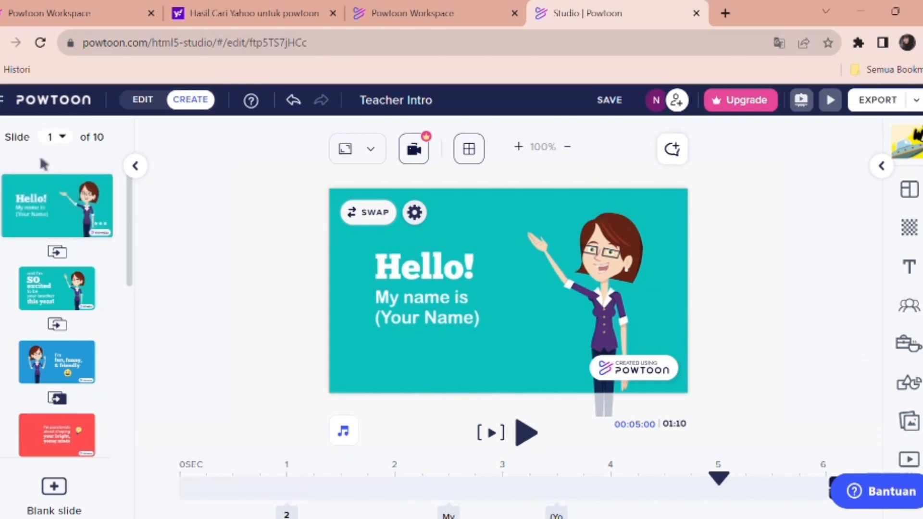
# - Browse the template's slides, add a blank slide after the first one and select the "SO excited" slide
pyautogui.scroll(-3, 93, 231)
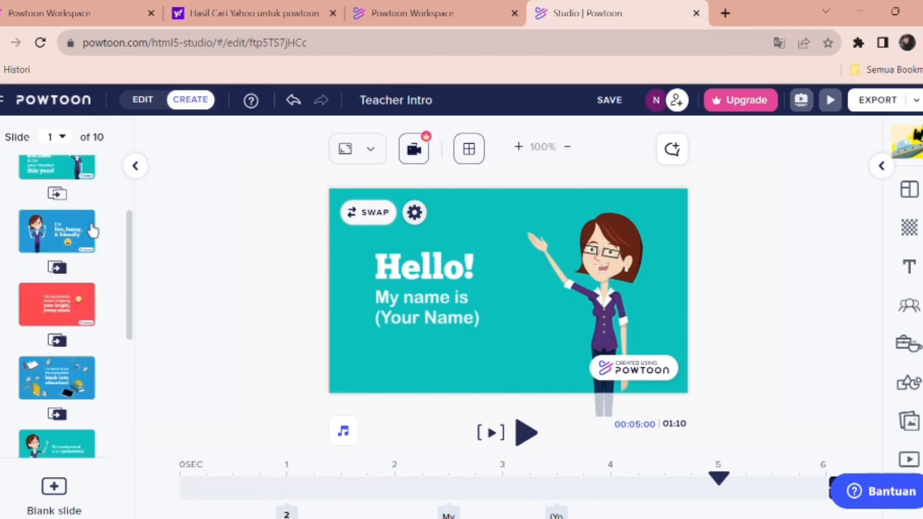
pyautogui.scroll(-7, 93, 231)
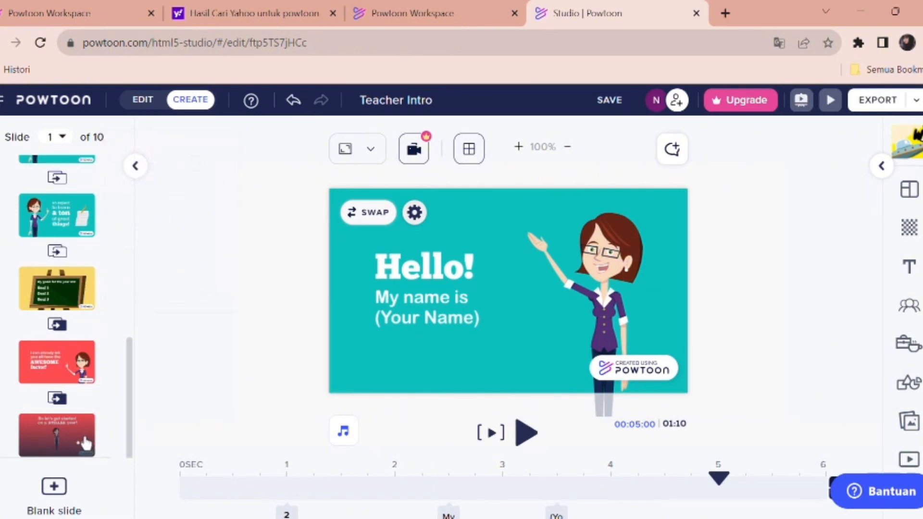
pyautogui.click(75, 497)
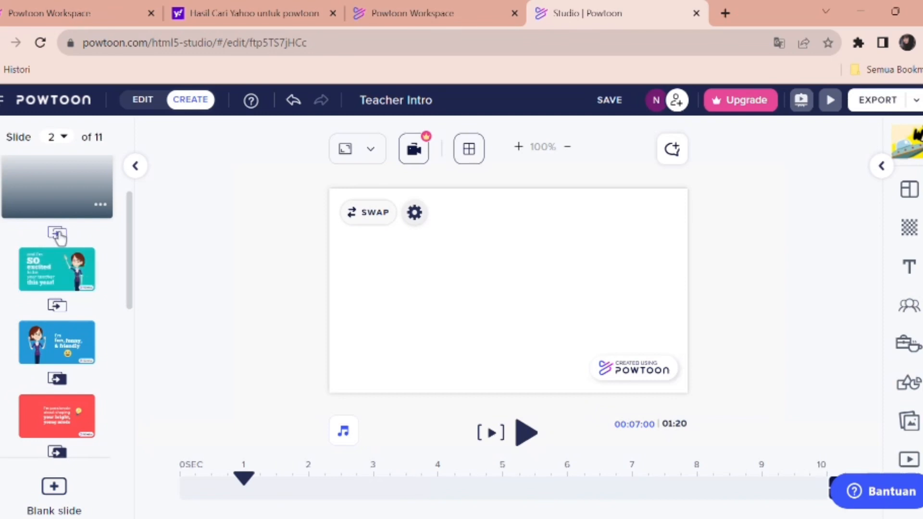
pyautogui.click(67, 274)
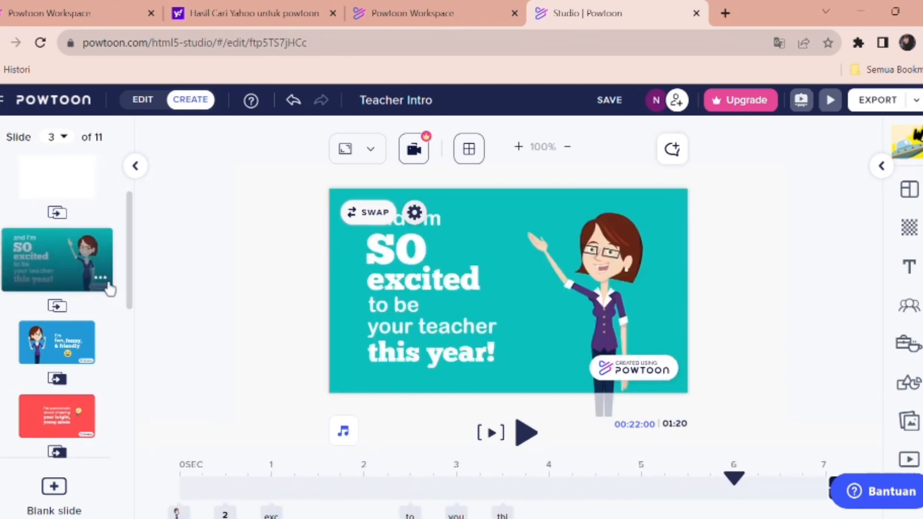
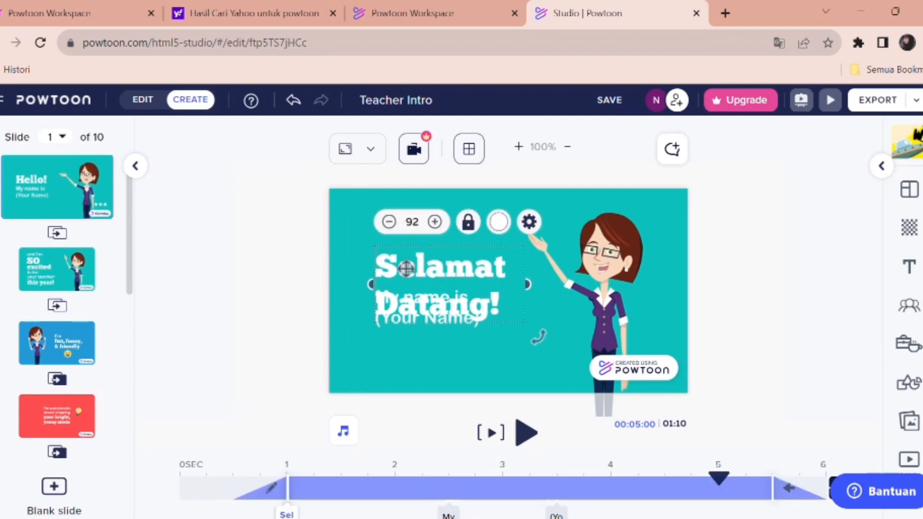
# - Widen the "Selamat Datang!" heading's text box, move it above the "My name is" text and open its text settings
pyautogui.moveTo(377, 293); pyautogui.dragTo(330, 295)
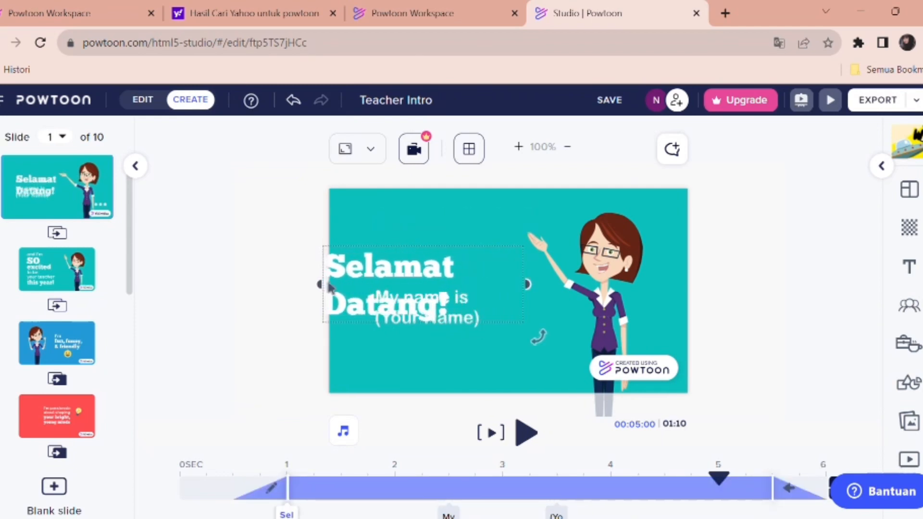
pyautogui.click(448, 255)
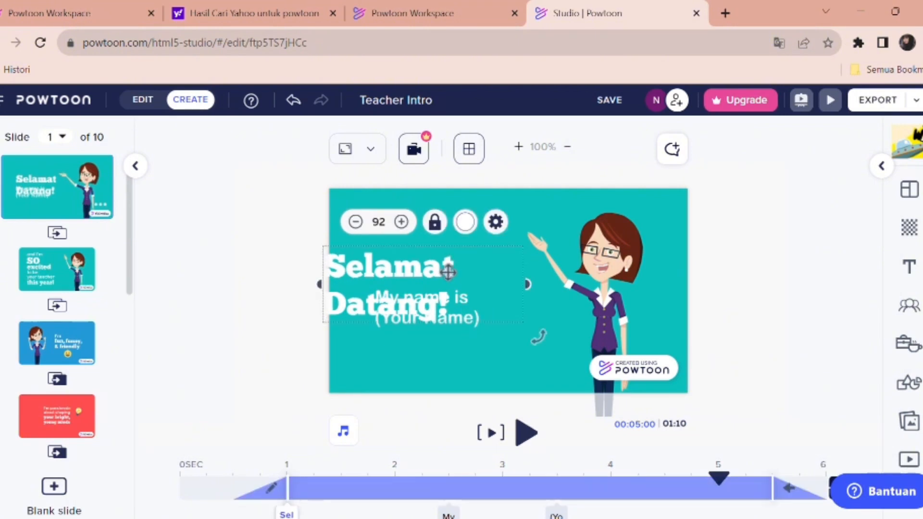
pyautogui.moveTo(446, 268); pyautogui.dragTo(491, 242)
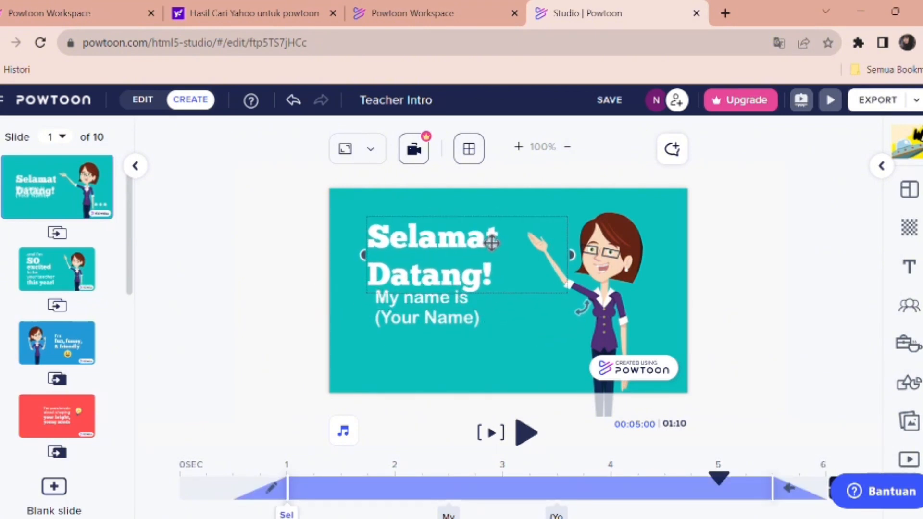
pyautogui.click(413, 255)
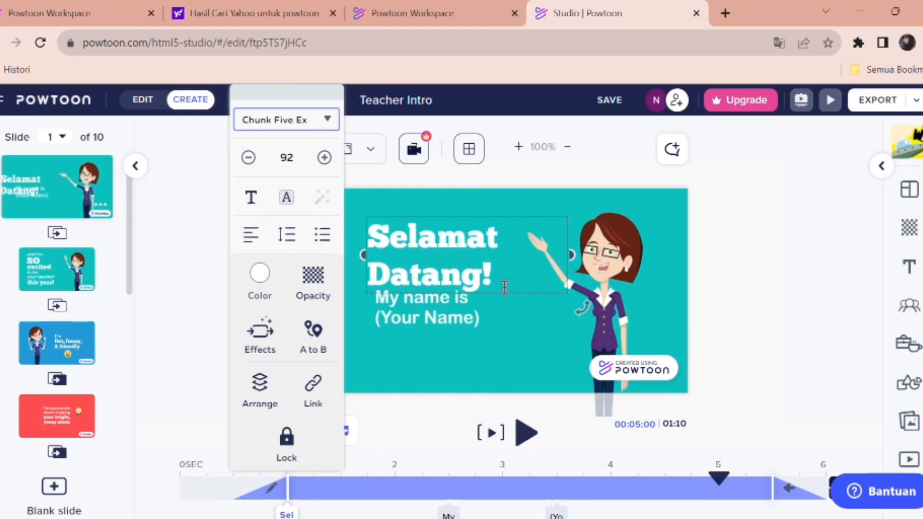
# - Set the "Selamat Datang!" heading's font size to 70 and move it down to just above the "My name is" text
pyautogui.moveTo(504, 287); pyautogui.dragTo(386, 253)
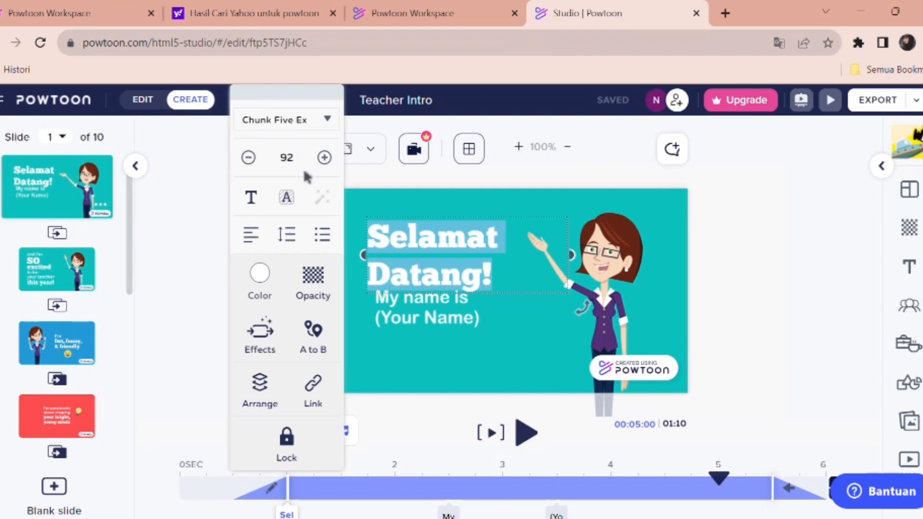
pyautogui.click(303, 169)
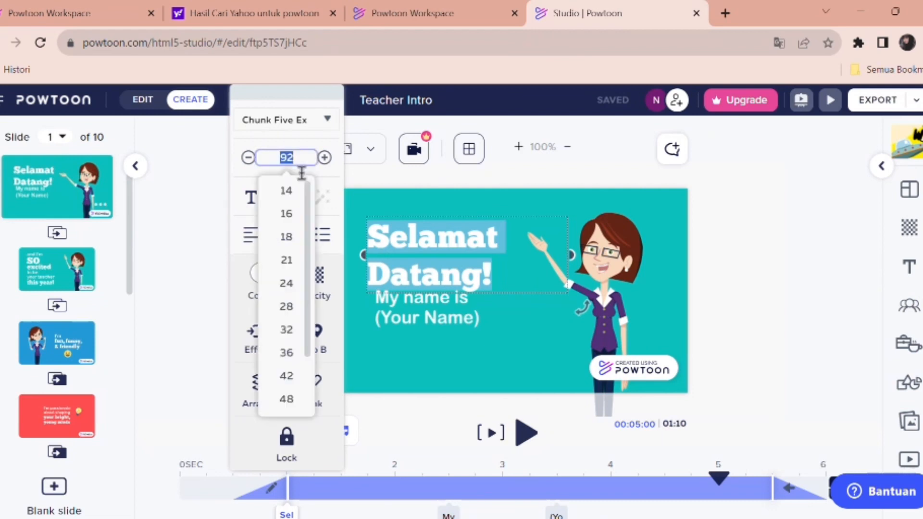
pyautogui.write('50')
pyautogui.press('Return')
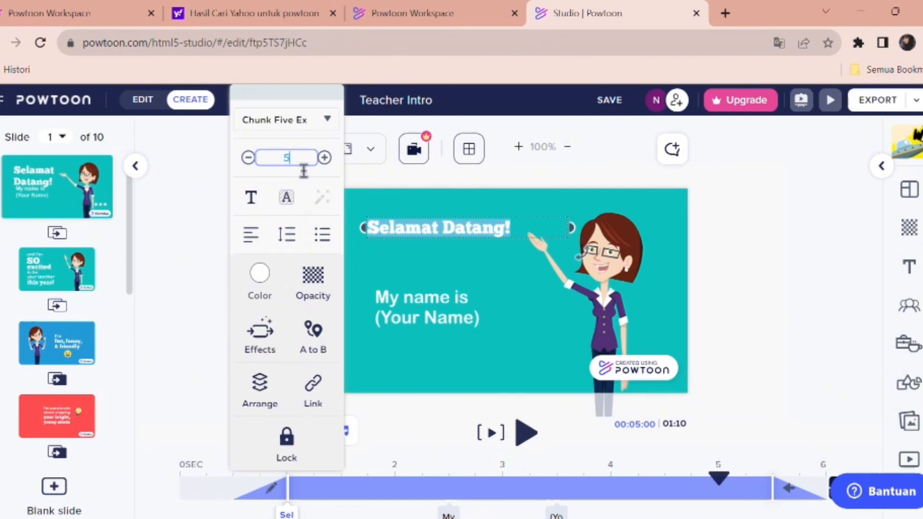
pyautogui.press('Return')
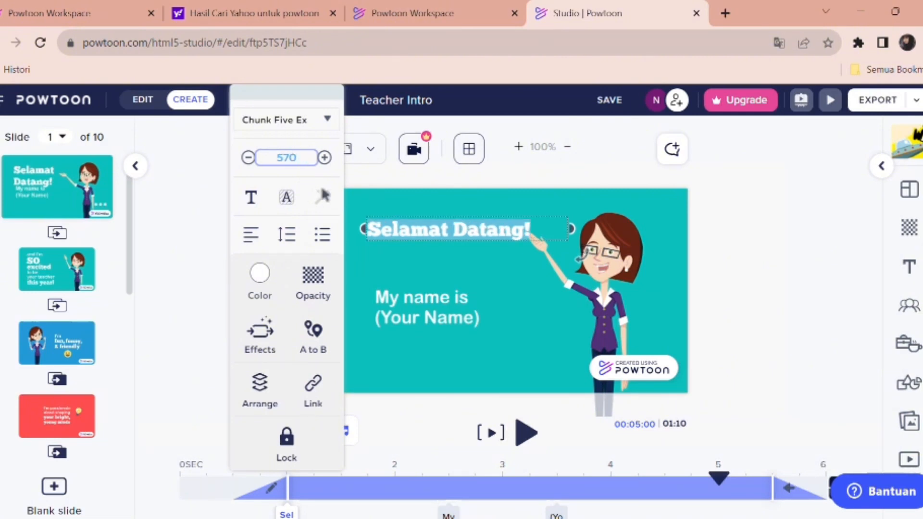
pyautogui.write('70')
pyautogui.press('Return')
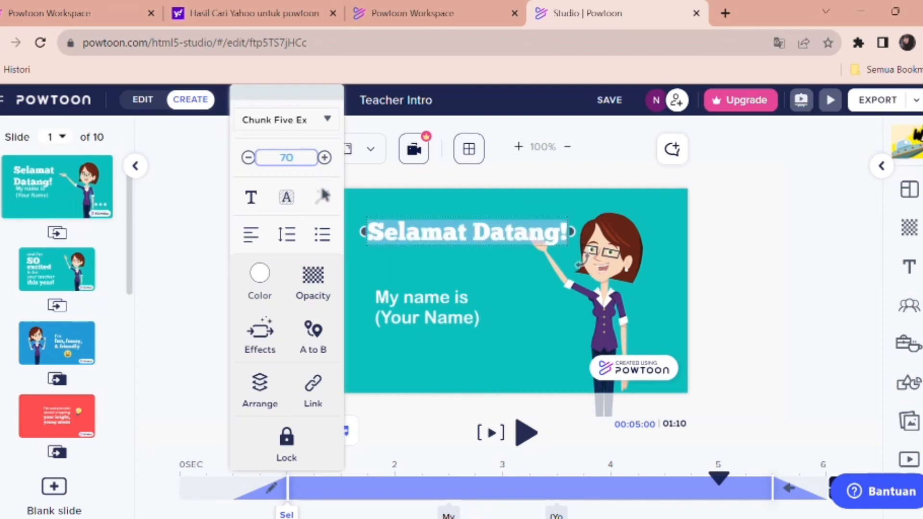
pyautogui.moveTo(449, 259); pyautogui.dragTo(419, 297)
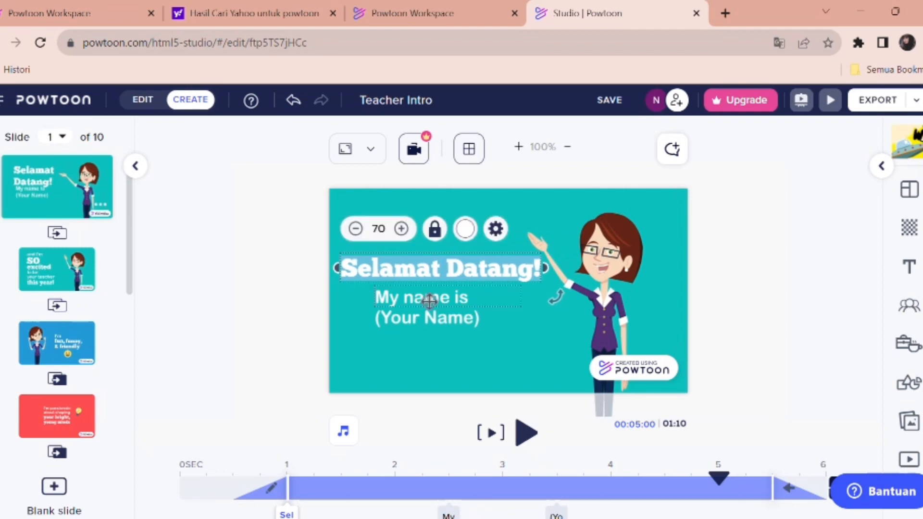
# - Replace the "My name is" text with "Mata pelajar:" and delete the "(Your Name)" text below it
pyautogui.click(426, 300)
pyautogui.doubleClick(478, 309)
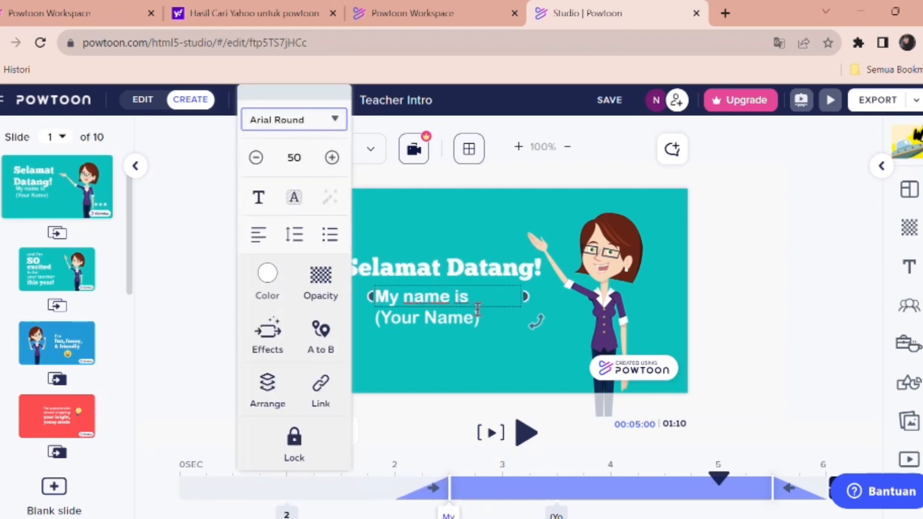
pyautogui.moveTo(482, 310); pyautogui.dragTo(387, 305)
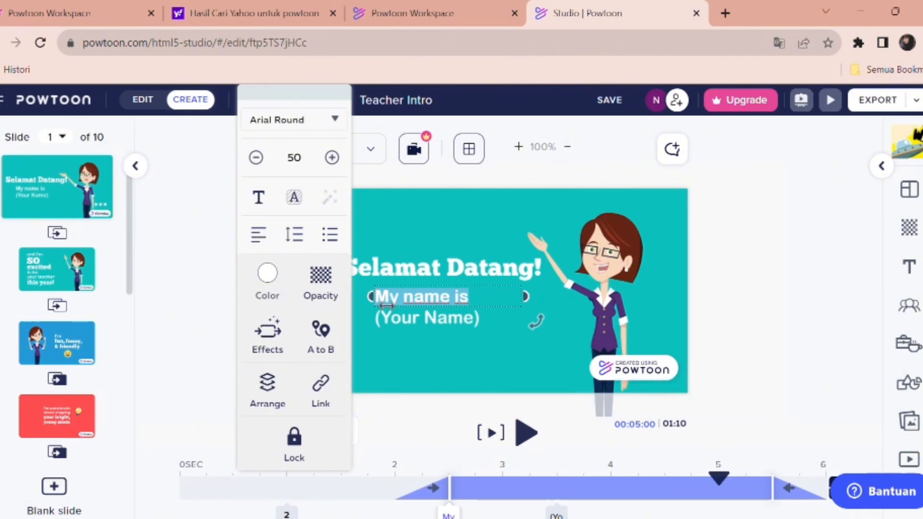
pyautogui.press('BackSpace')
pyautogui.write('ma')
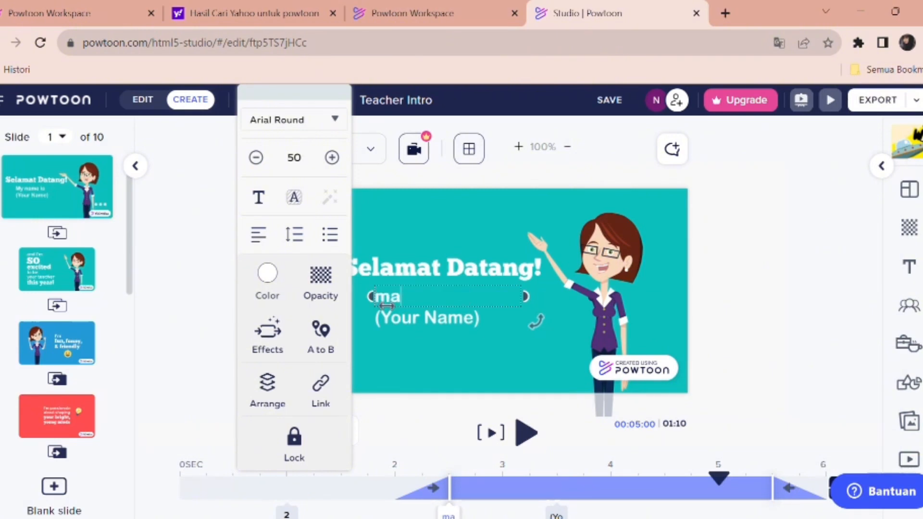
pyautogui.press('BackSpace')
pyautogui.press('BackSpace')
pyautogui.press('BackSpace')
pyautogui.write('Mata')
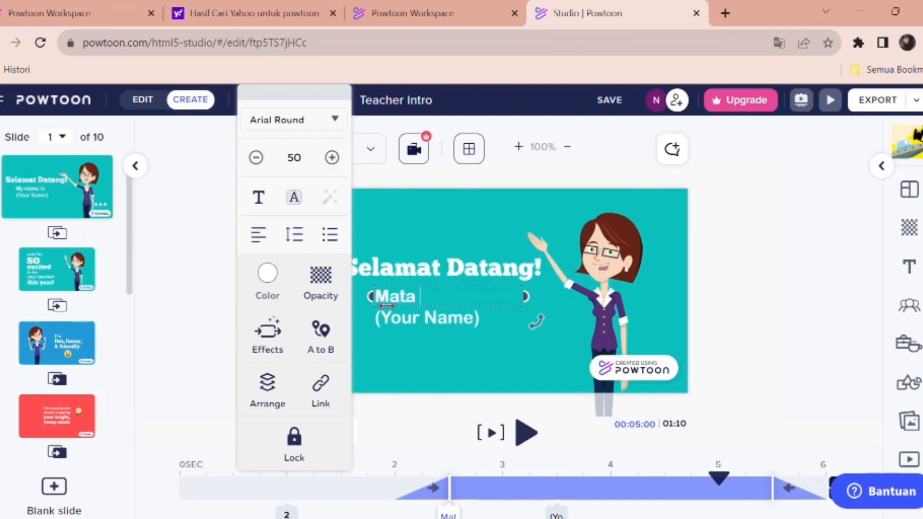
pyautogui.write(' pelajar:')
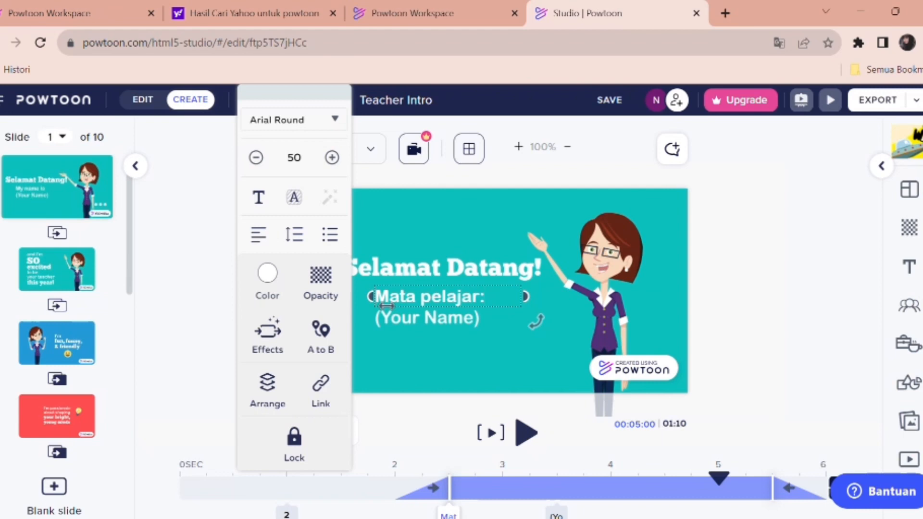
pyautogui.click(479, 331)
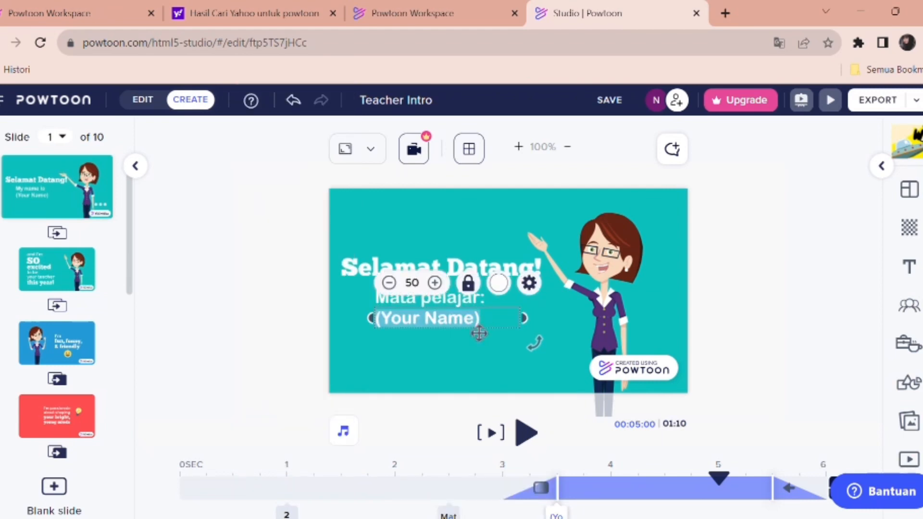
pyautogui.press('Delete')
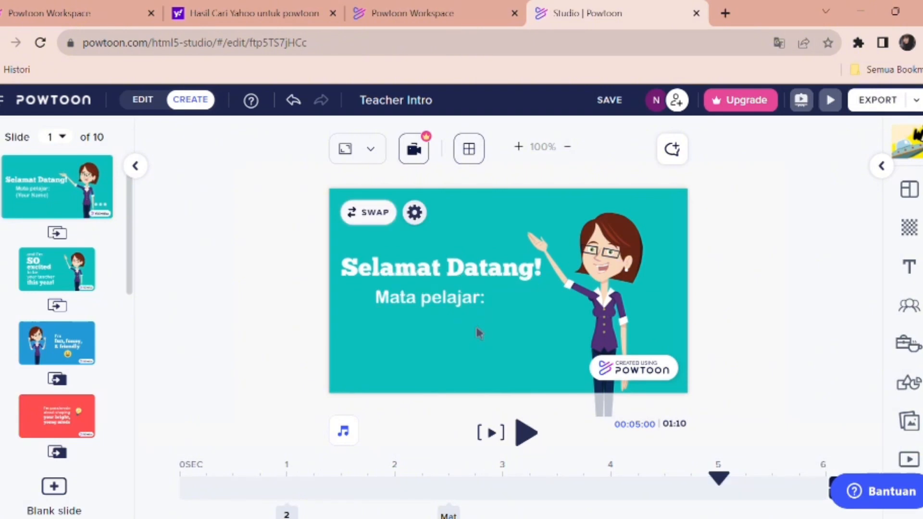
# - Append "Bahasa Indonesia" to the "Mata pelajar:" text and widen its text box so the words fit on one line
pyautogui.click(474, 307)
pyautogui.click(496, 304)
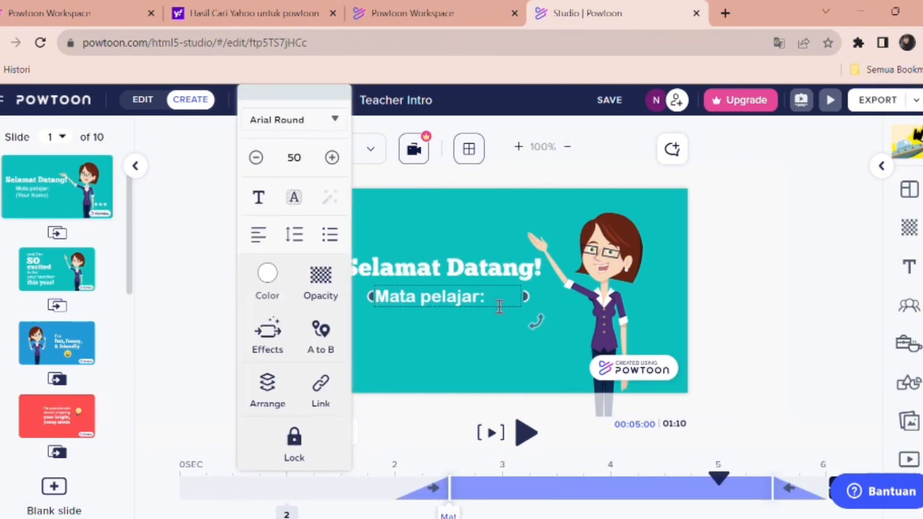
pyautogui.write('Bahasa')
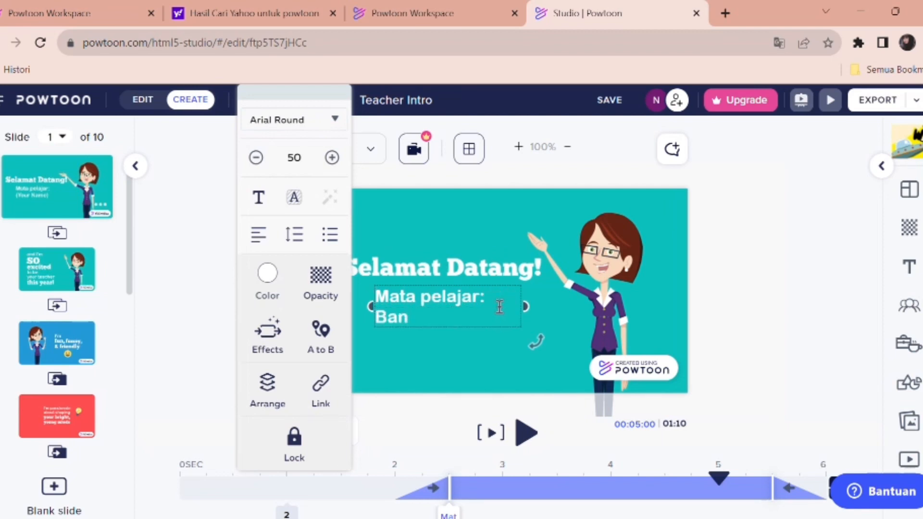
pyautogui.write(' O')
pyautogui.press('BackSpace')
pyautogui.press('BackSpace')
pyautogui.write('Indonesia')
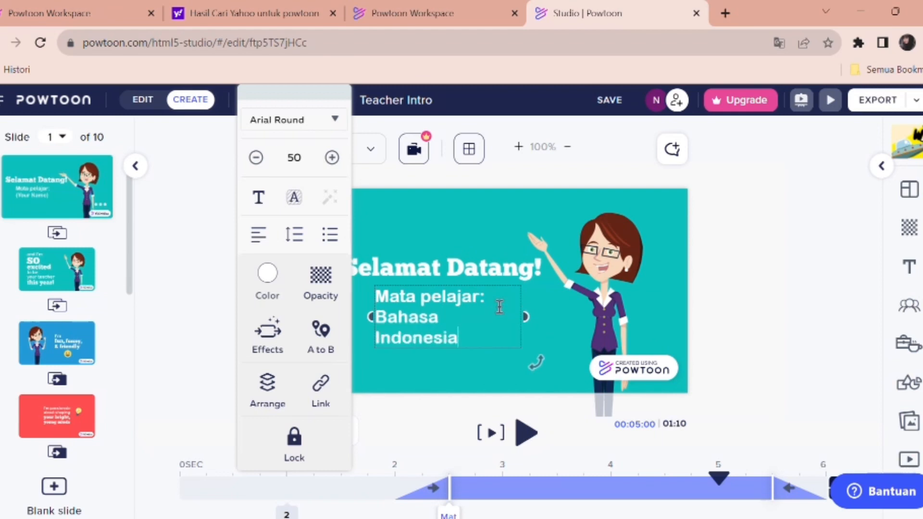
pyautogui.moveTo(385, 329); pyautogui.dragTo(365, 330)
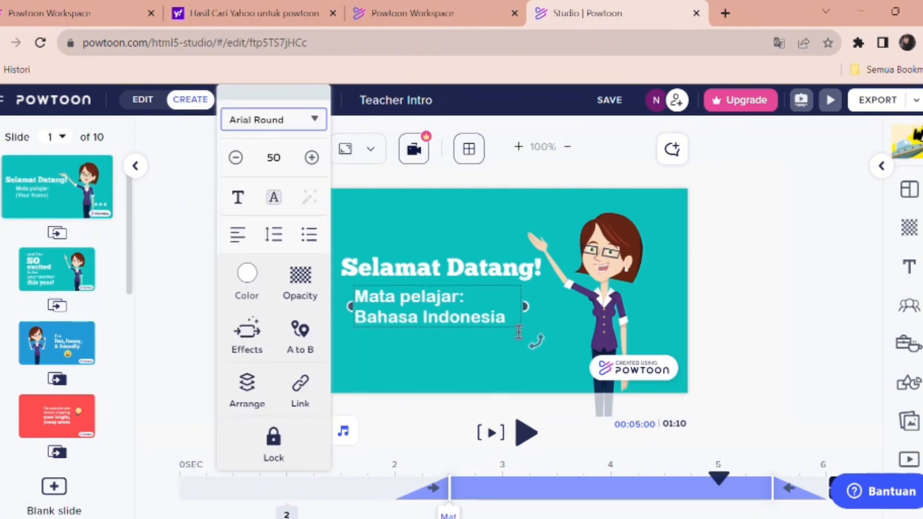
# - Try the Arvo and Barlow Condensed fonts on the "Mata pelajar: Bahasa Indonesia" text, then apply Bungee Shade
pyautogui.moveTo(515, 327); pyautogui.dragTo(370, 327)
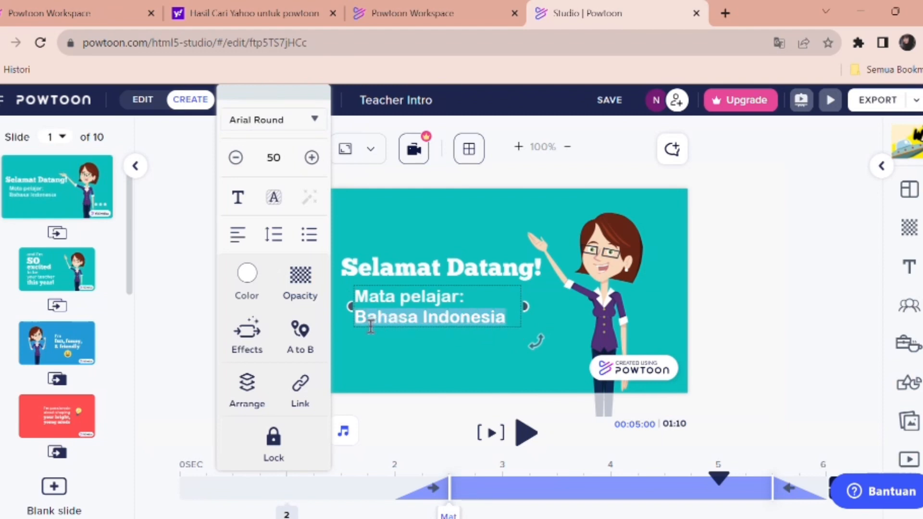
pyautogui.click(306, 126)
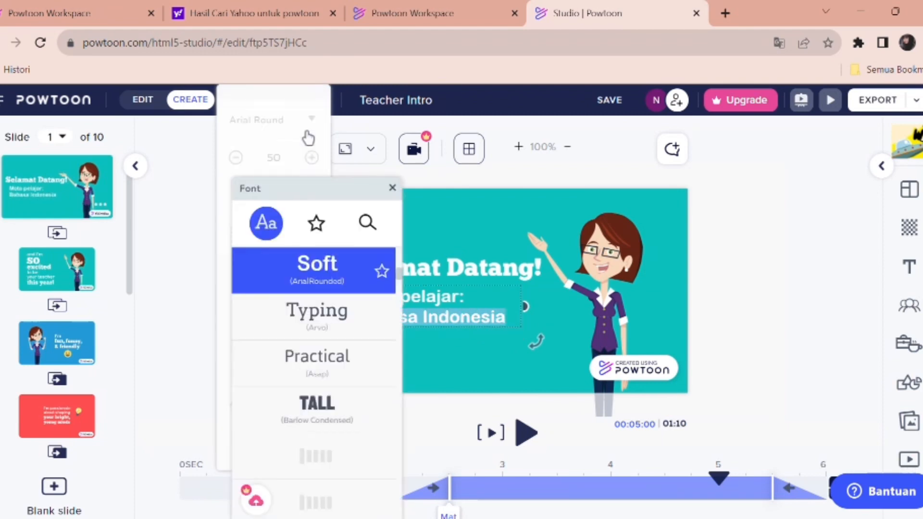
pyautogui.click(348, 327)
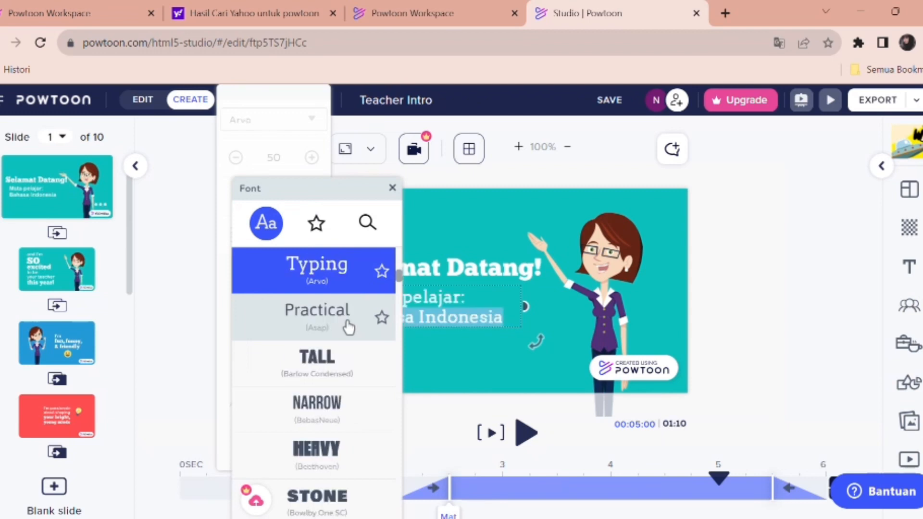
pyautogui.click(349, 382)
pyautogui.scroll(-3, 349, 382)
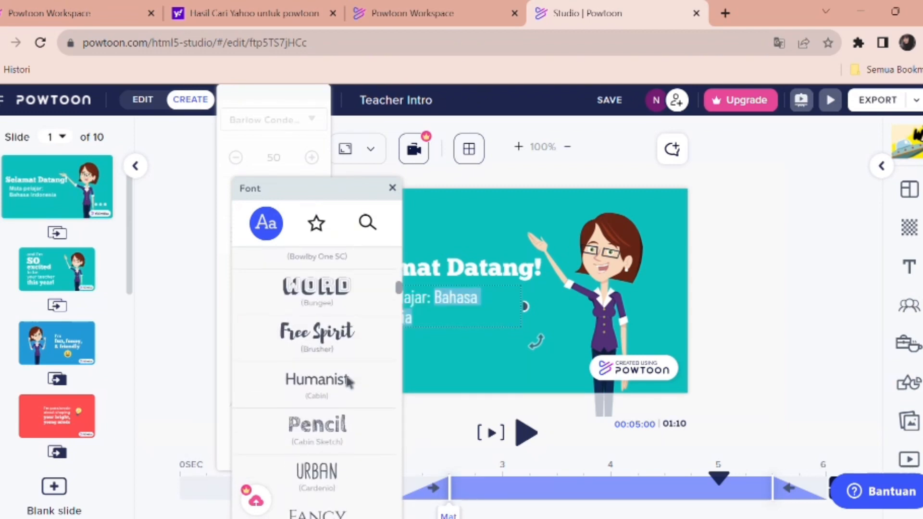
pyautogui.click(318, 306)
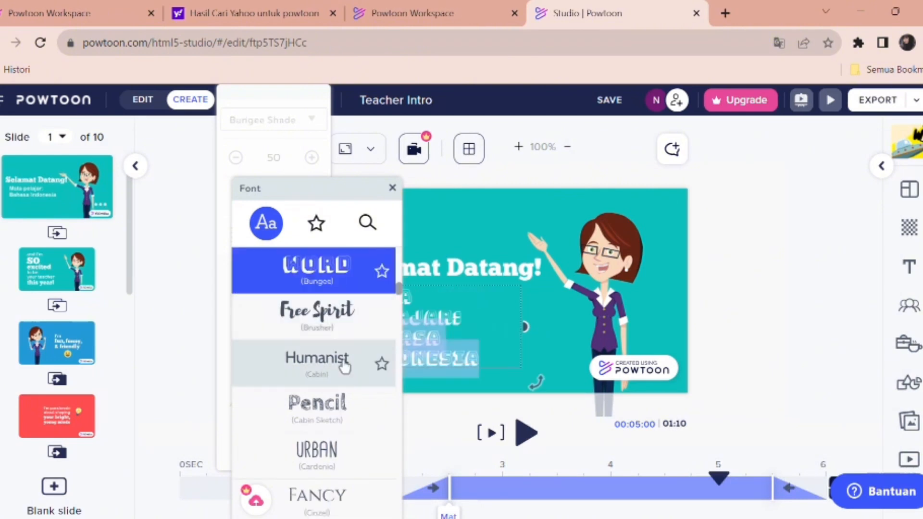
# - Look through the remaining fonts in the font list and close it
pyautogui.scroll(-3, 354, 385)
pyautogui.scroll(-10, 358, 415)
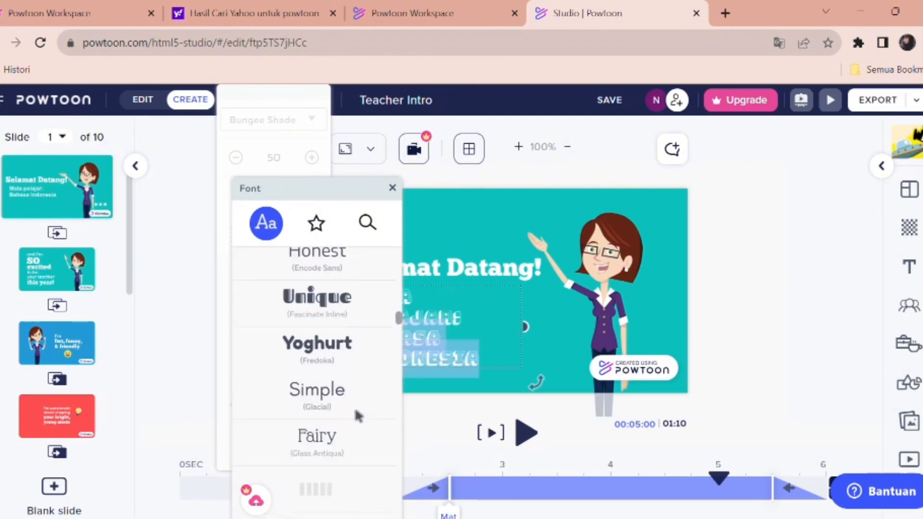
pyautogui.scroll(-15, 358, 415)
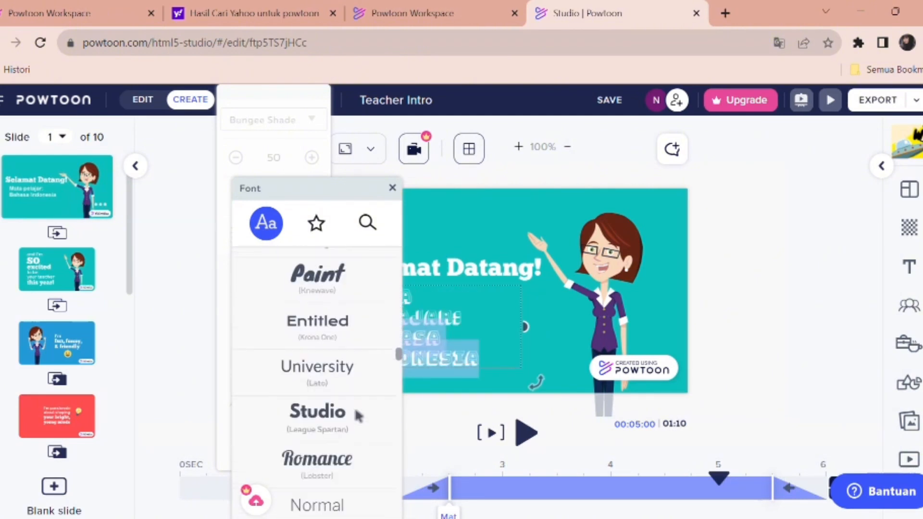
pyautogui.scroll(-15, 359, 416)
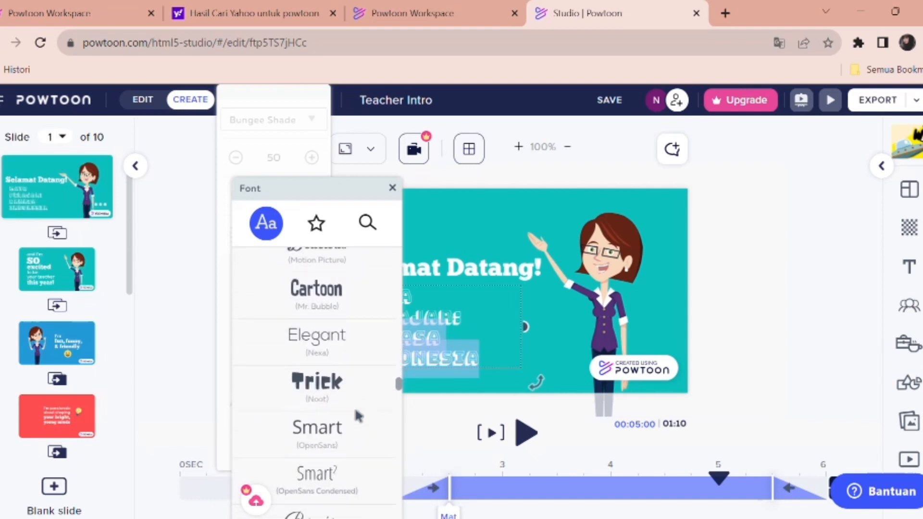
pyautogui.scroll(-15, 358, 416)
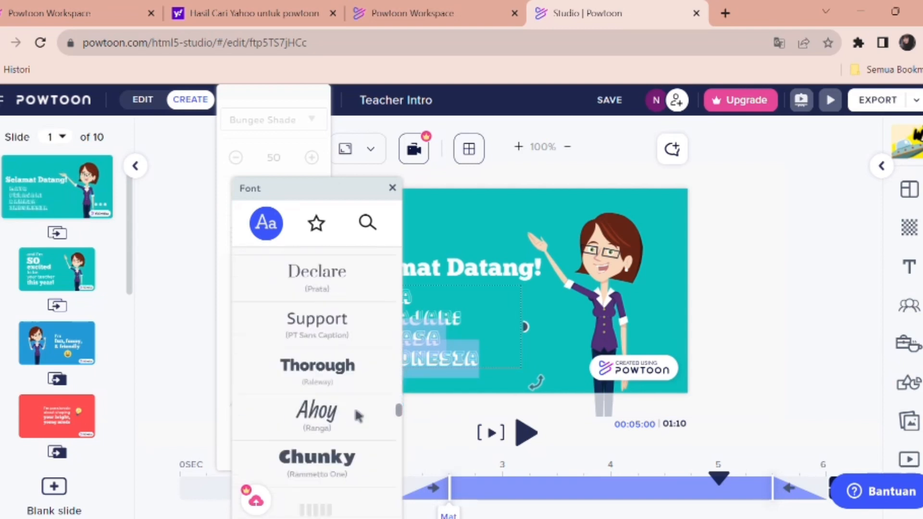
pyautogui.scroll(-15, 358, 416)
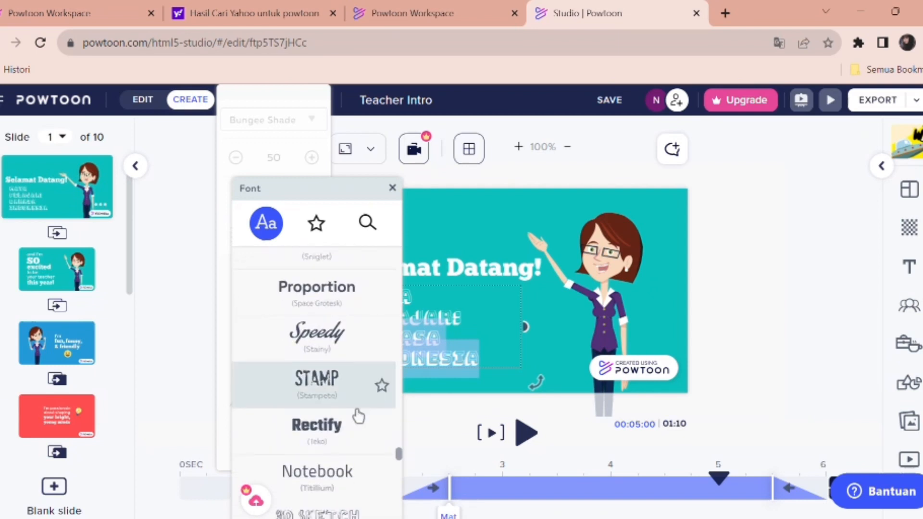
pyautogui.click(582, 340)
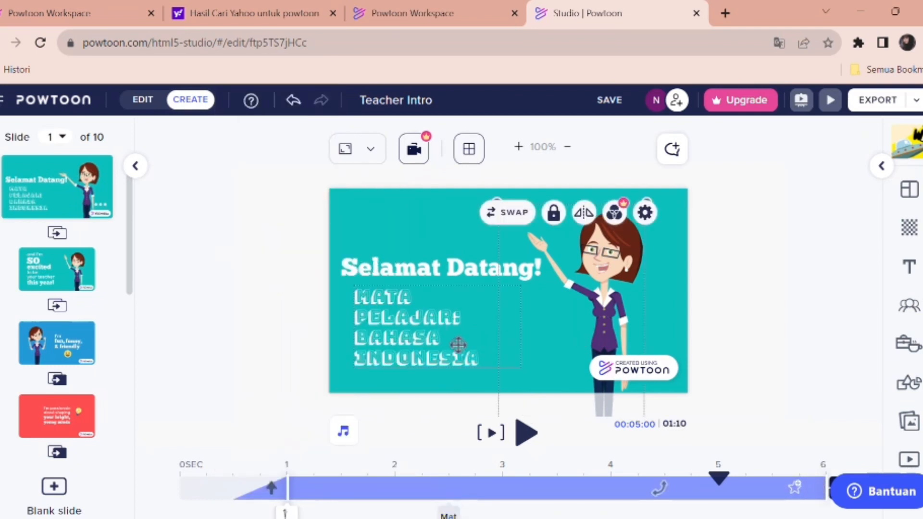
# - Try red, blue and dark grey on the "Mata pelajar: Bahasa Indonesia" text, and color it brown #642515 sampled from the teacher's hair
pyautogui.click(442, 344)
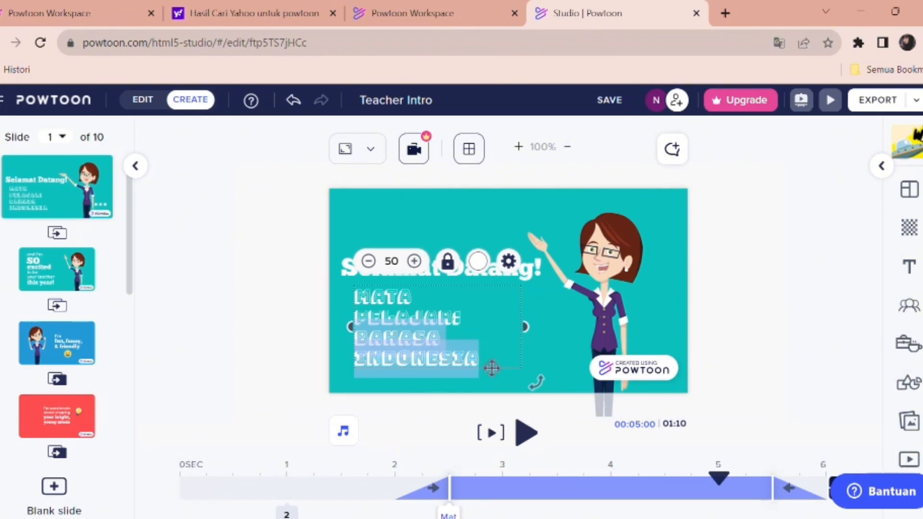
pyautogui.click(509, 261)
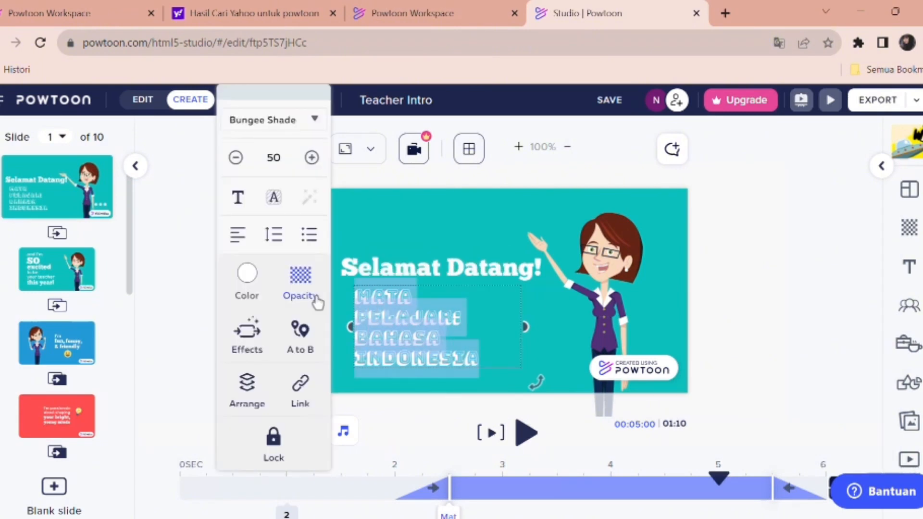
pyautogui.click(248, 277)
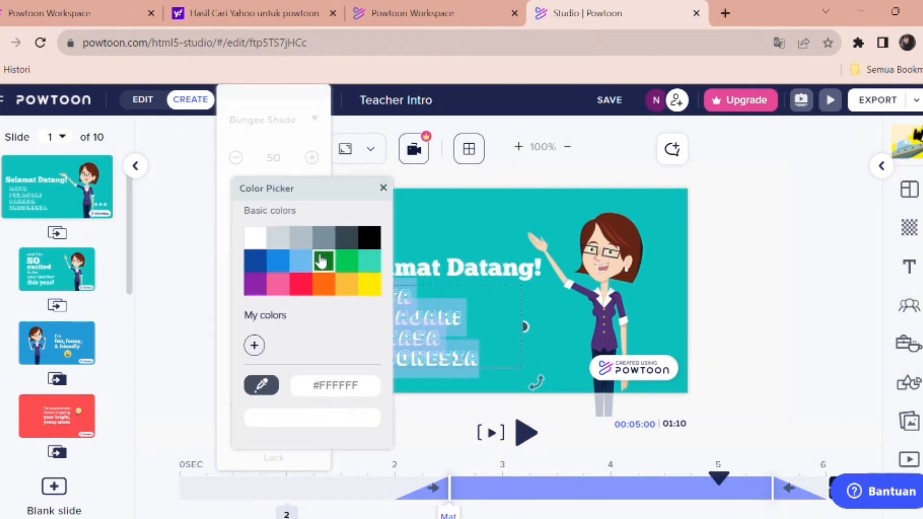
pyautogui.click(306, 284)
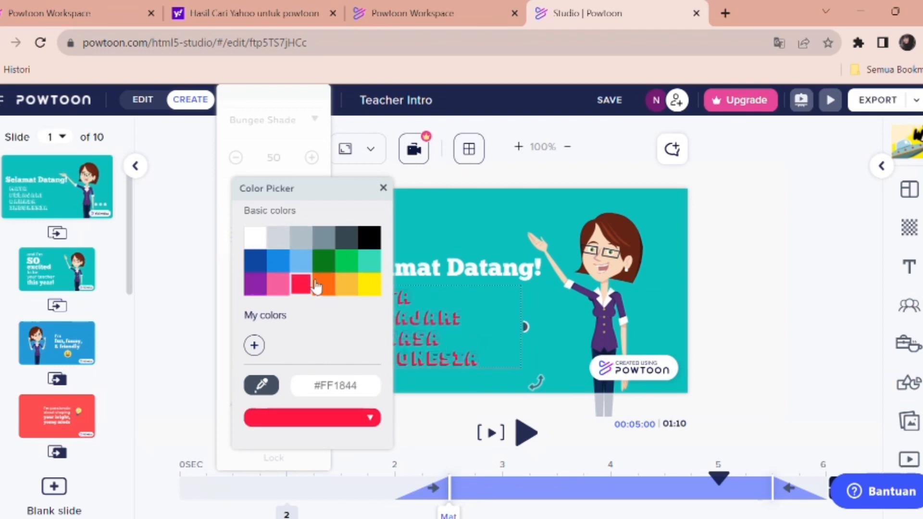
pyautogui.click(262, 262)
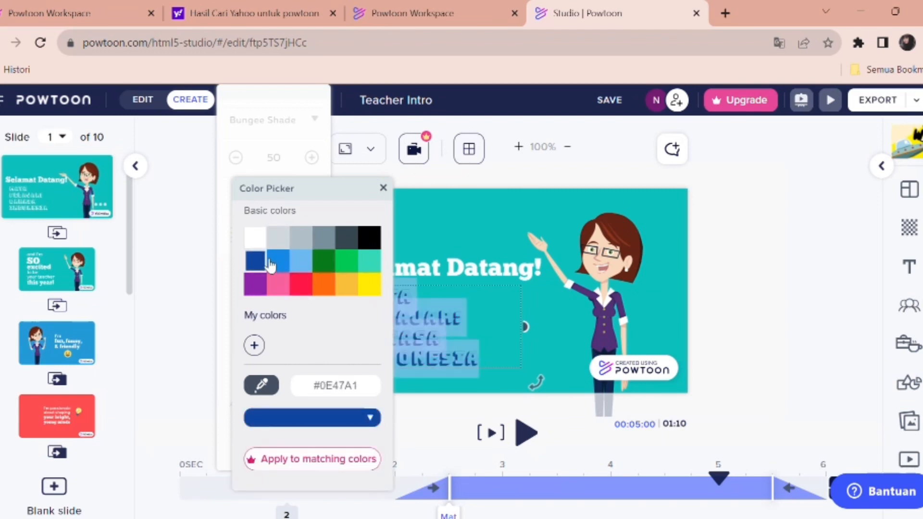
pyautogui.click(355, 246)
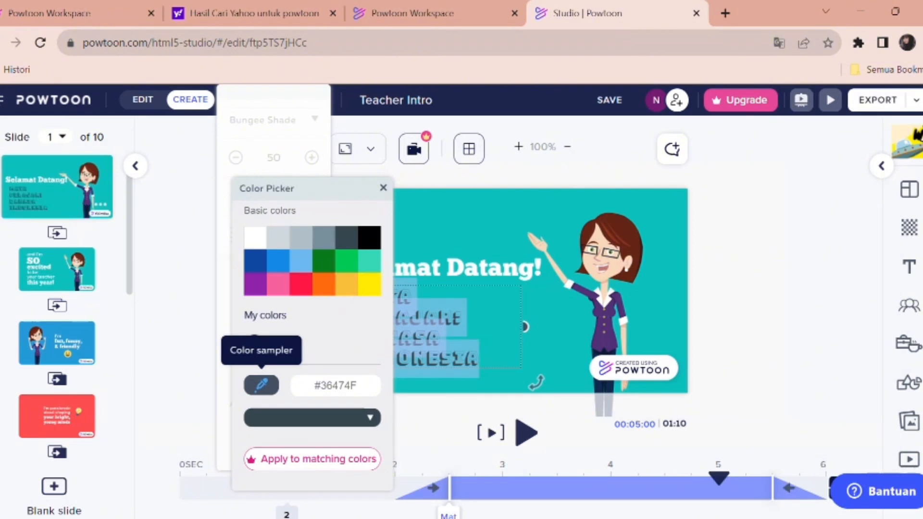
pyautogui.click(628, 245)
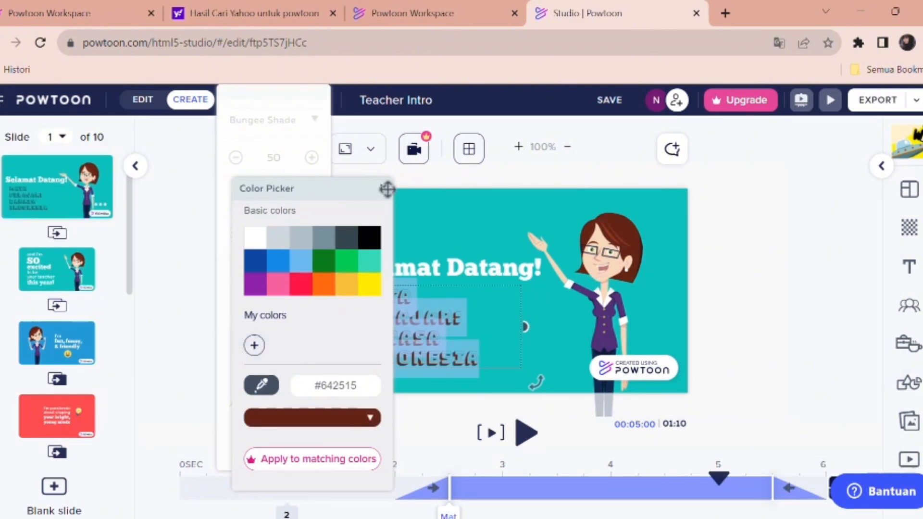
# - Apply the Roll enter effect to the "Mata pelajar: Bahasa Indonesia" text on slide 1
pyautogui.click(459, 206)
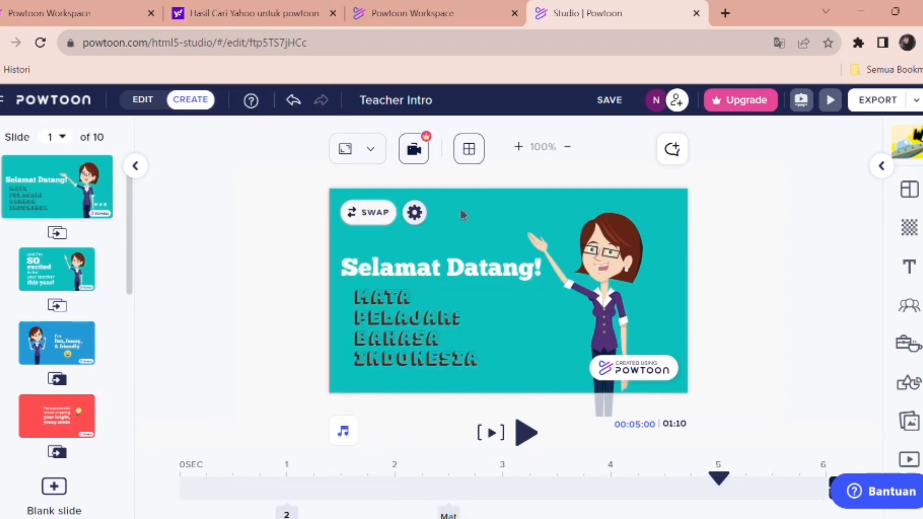
pyautogui.click(462, 366)
pyautogui.click(486, 367)
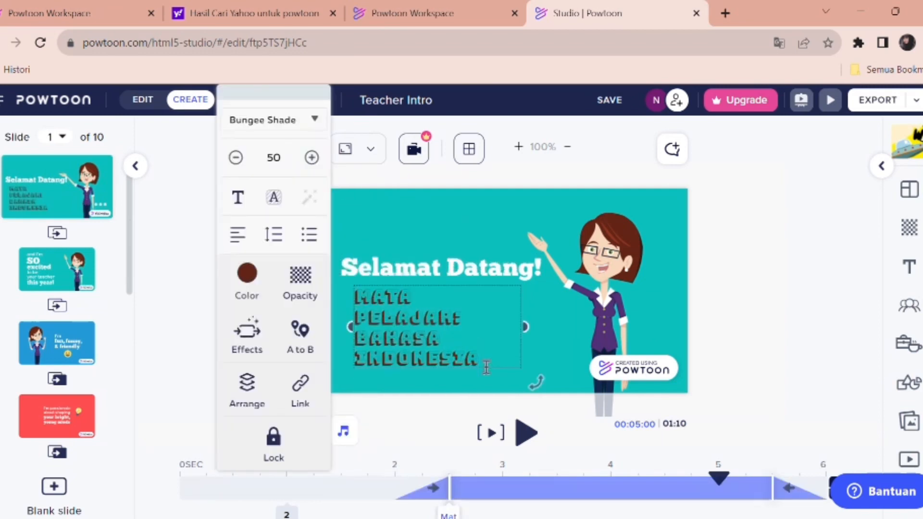
pyautogui.click(255, 338)
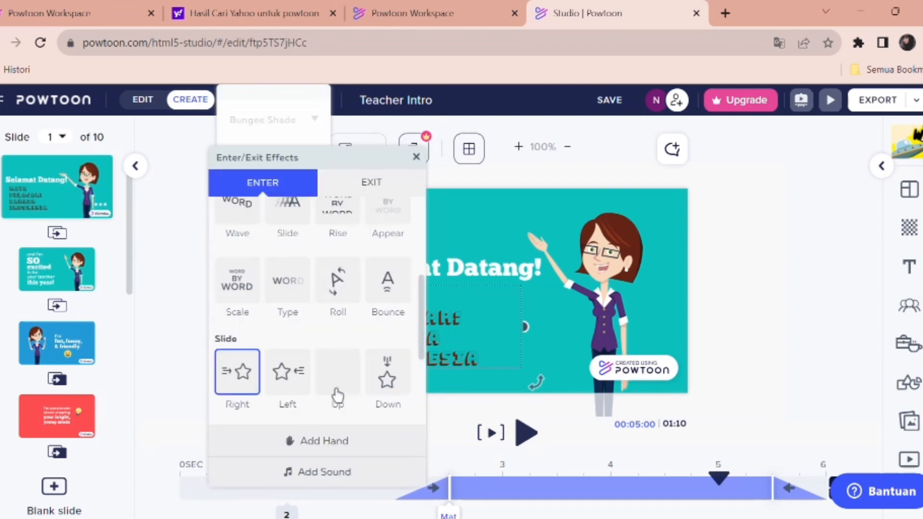
pyautogui.click(349, 286)
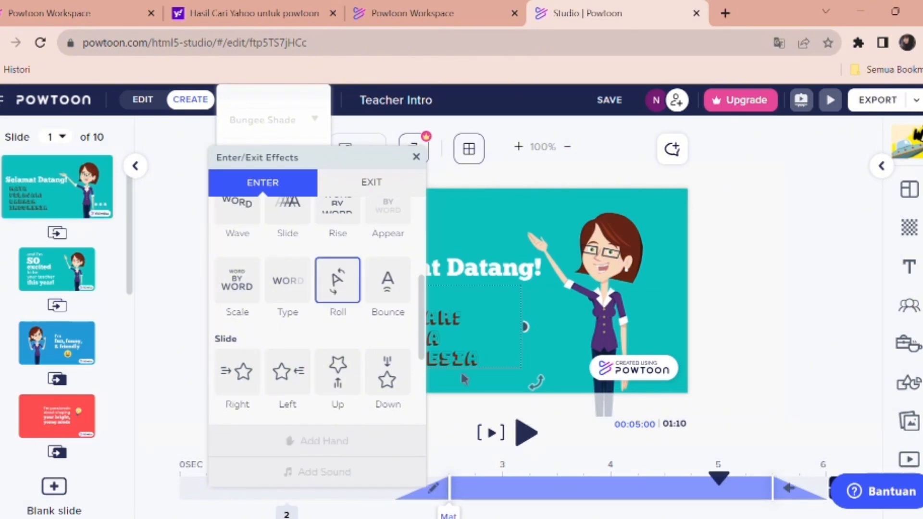
pyautogui.click(459, 419)
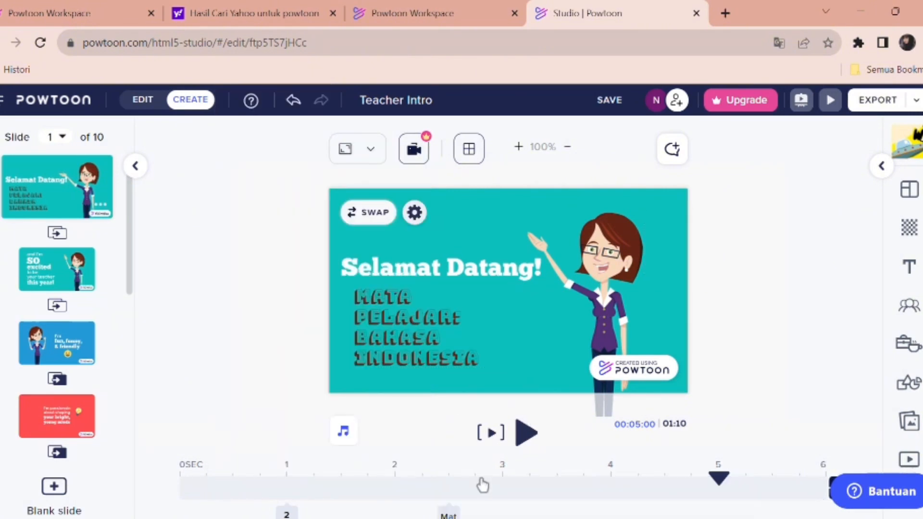
# - Preview slide 1 from 0 seconds to check the text animation, and move the playhead to 5.50 seconds
pyautogui.scroll(-1, 462, 443)
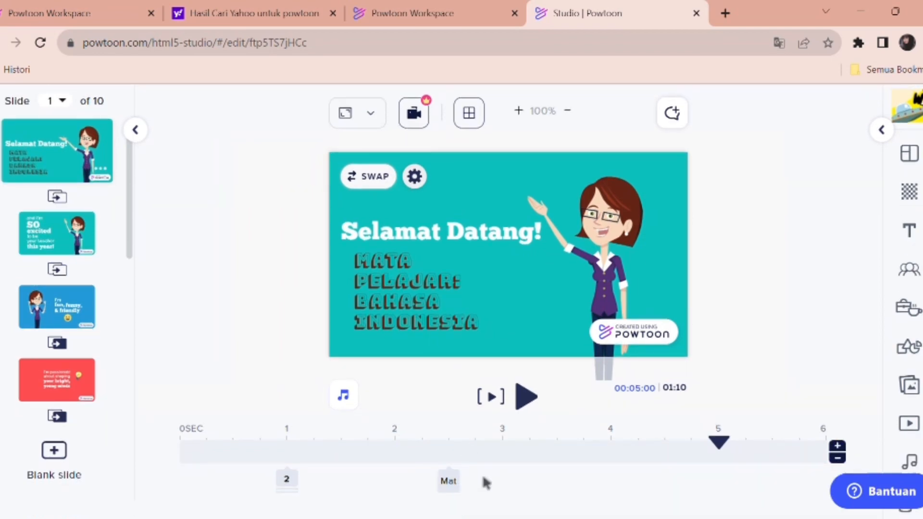
pyautogui.click(456, 490)
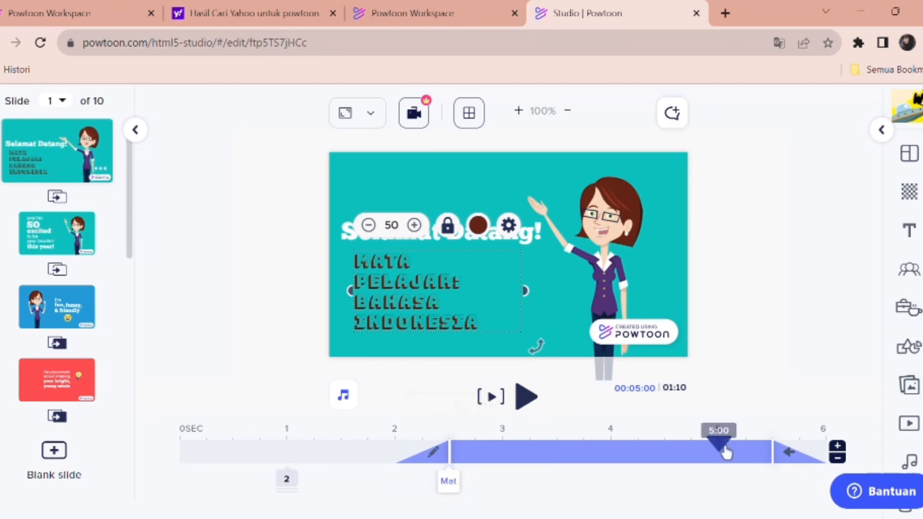
pyautogui.moveTo(726, 452); pyautogui.dragTo(144, 437)
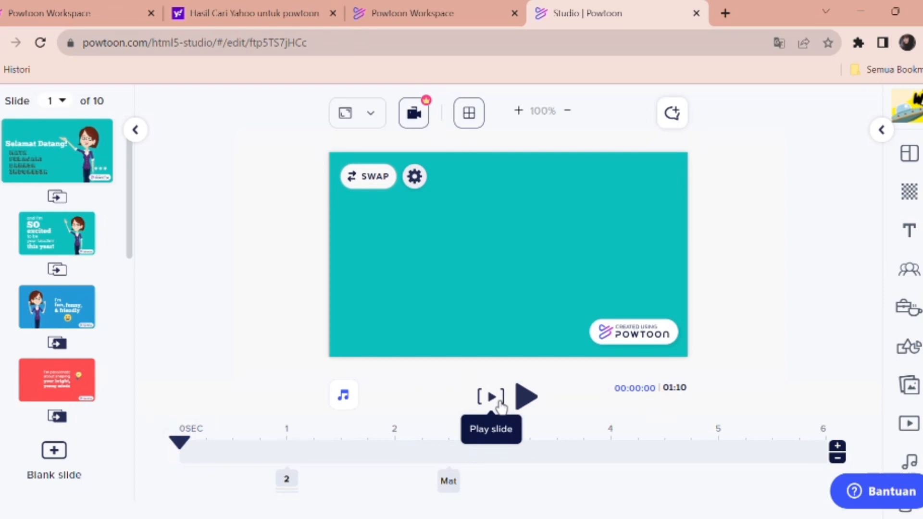
pyautogui.click(500, 408)
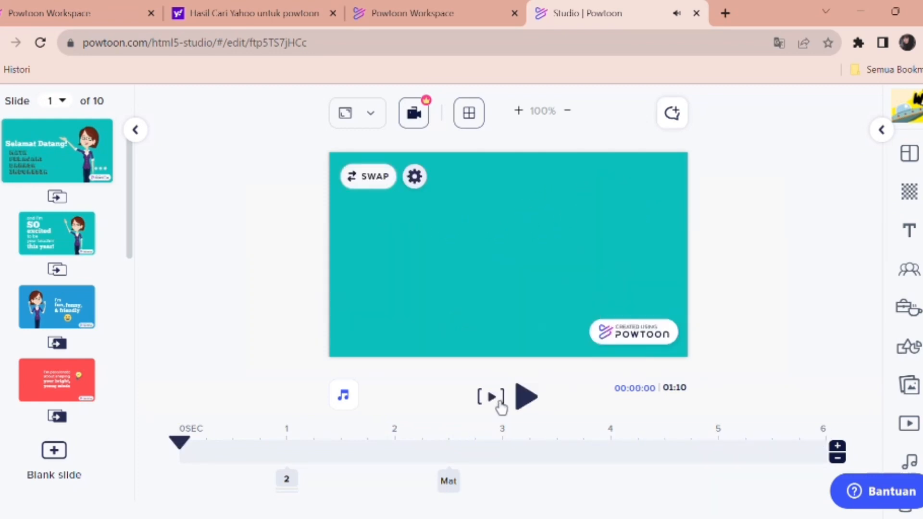
pyautogui.moveTo(179, 442); pyautogui.dragTo(772, 456)
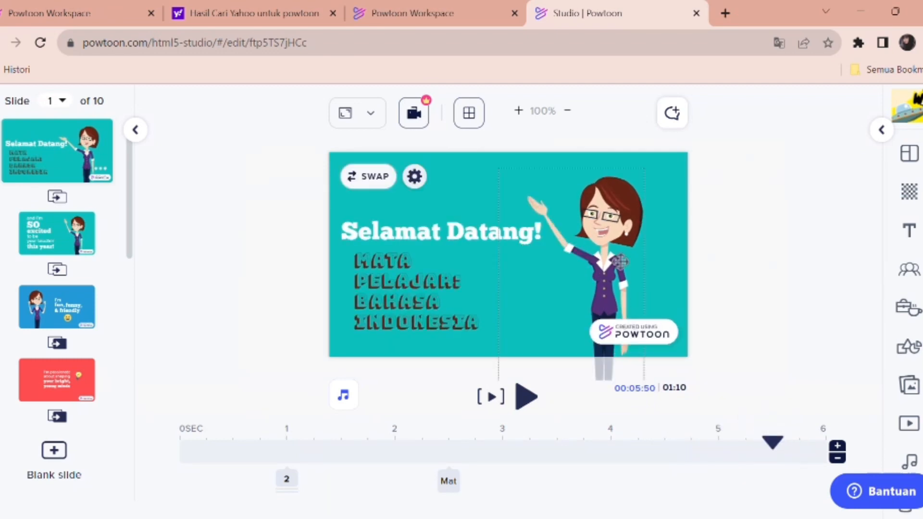
# - Browse the Cartoon Look character collections from Omnis and The Kids down to Pixel, Dream Team and Soho
pyautogui.click(909, 270)
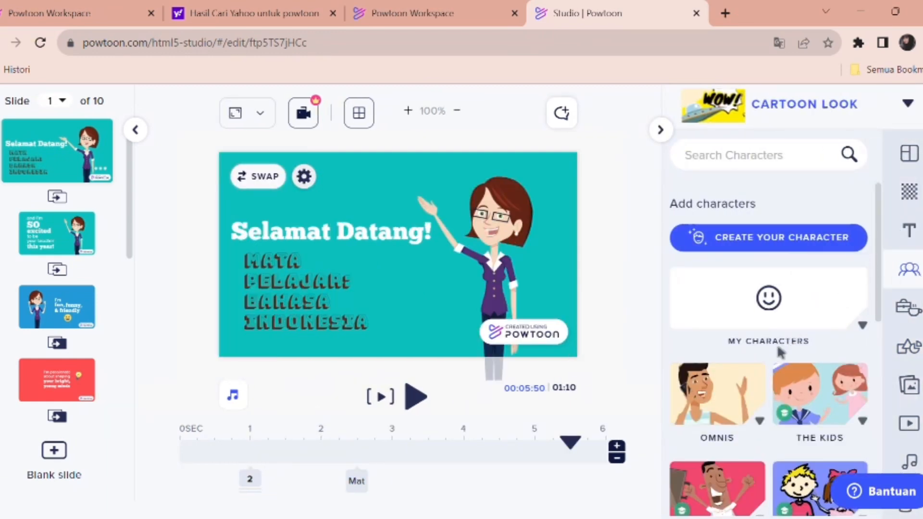
pyautogui.scroll(-3, 777, 344)
pyautogui.scroll(-6, 769, 394)
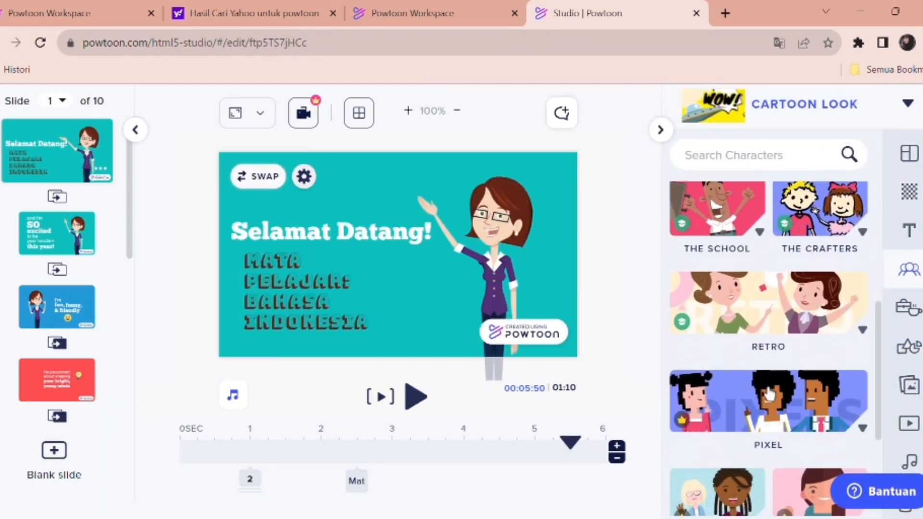
pyautogui.scroll(6, 707, 267)
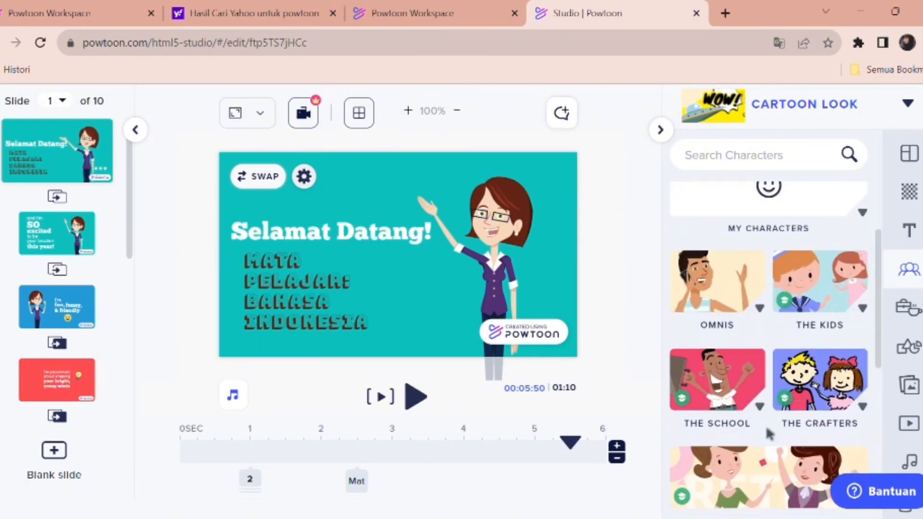
pyautogui.scroll(-5, 767, 430)
pyautogui.scroll(-1, 767, 434)
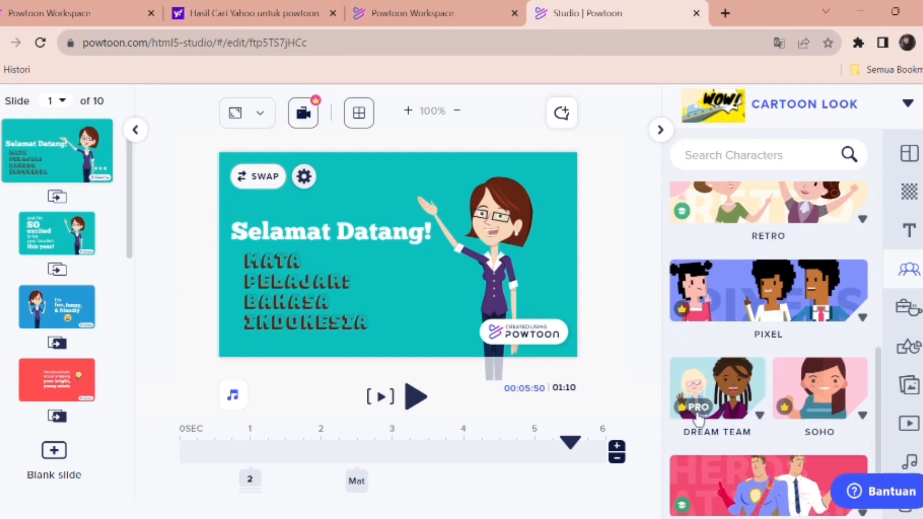
pyautogui.scroll(-2, 694, 408)
pyautogui.scroll(10, 694, 409)
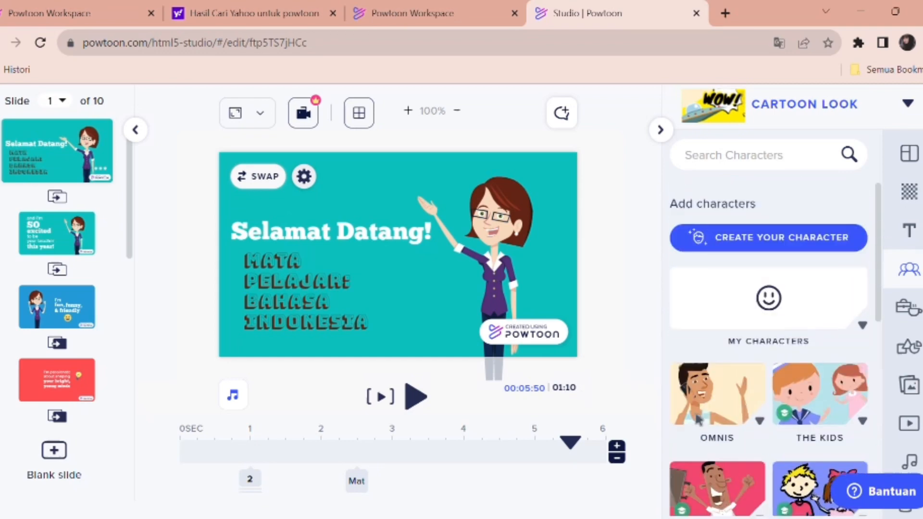
# - Look through the characters in The Kids collection and return to the collection overview
pyautogui.click(819, 414)
pyautogui.scroll(-6, 818, 414)
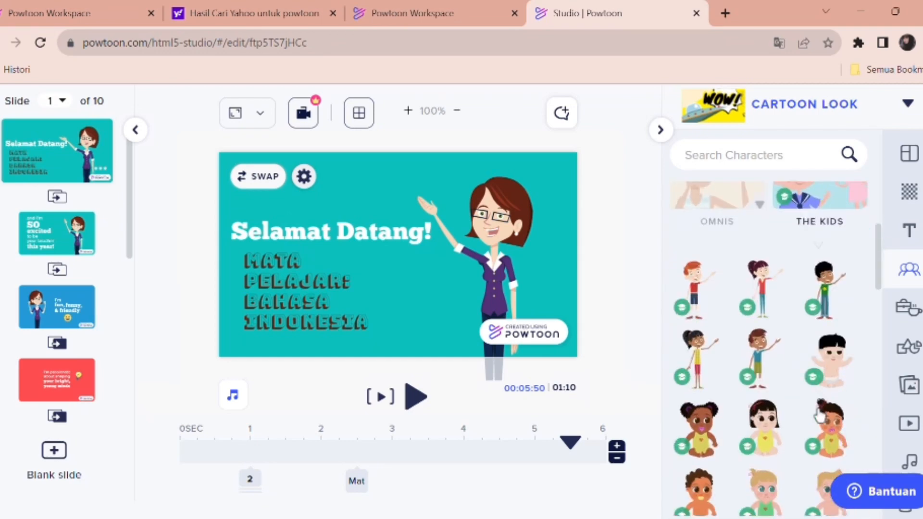
pyautogui.scroll(-2, 819, 414)
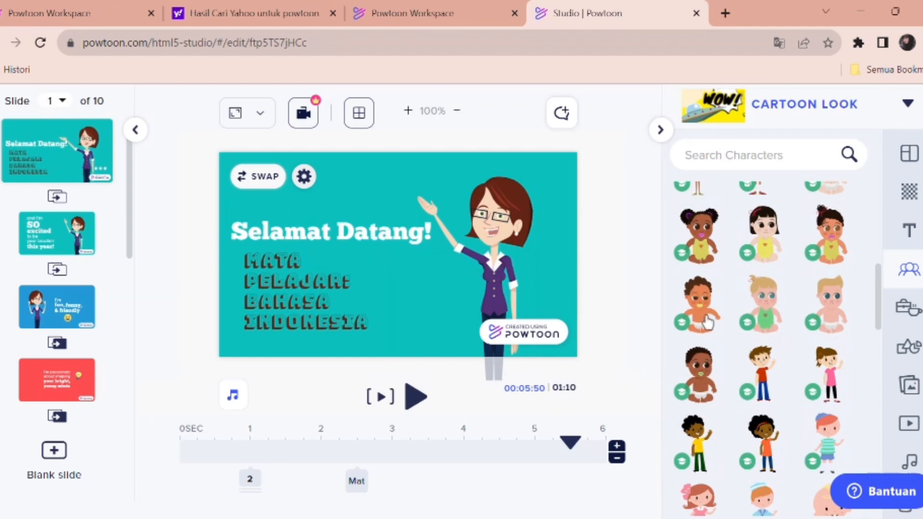
pyautogui.scroll(-3, 702, 313)
pyautogui.scroll(-5, 702, 323)
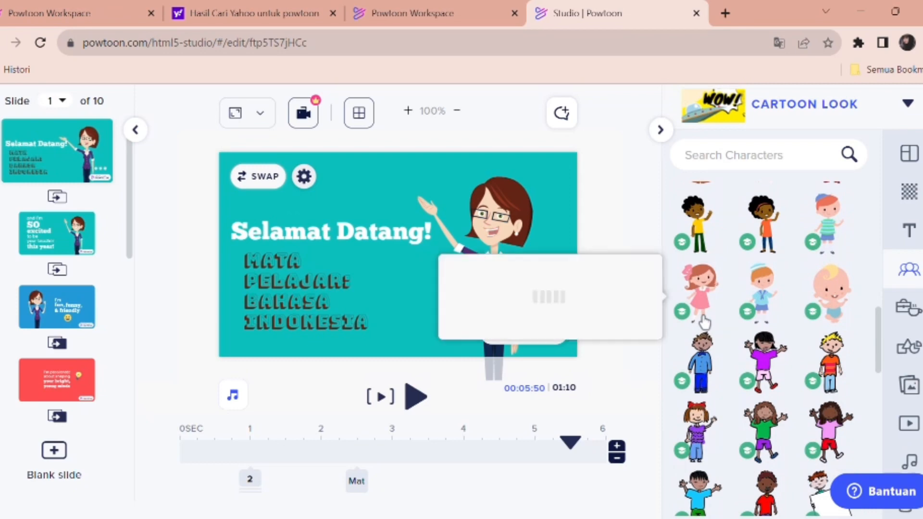
pyautogui.scroll(10, 703, 322)
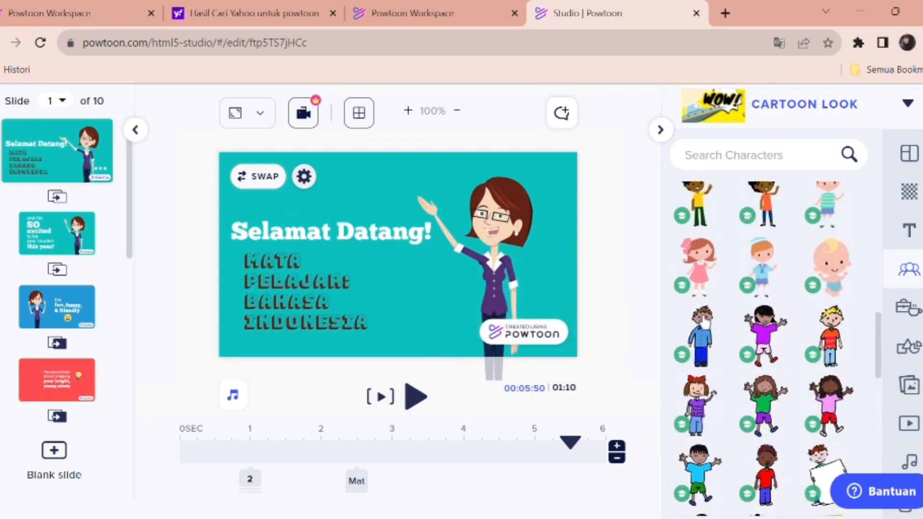
pyautogui.click(910, 274)
pyautogui.click(910, 273)
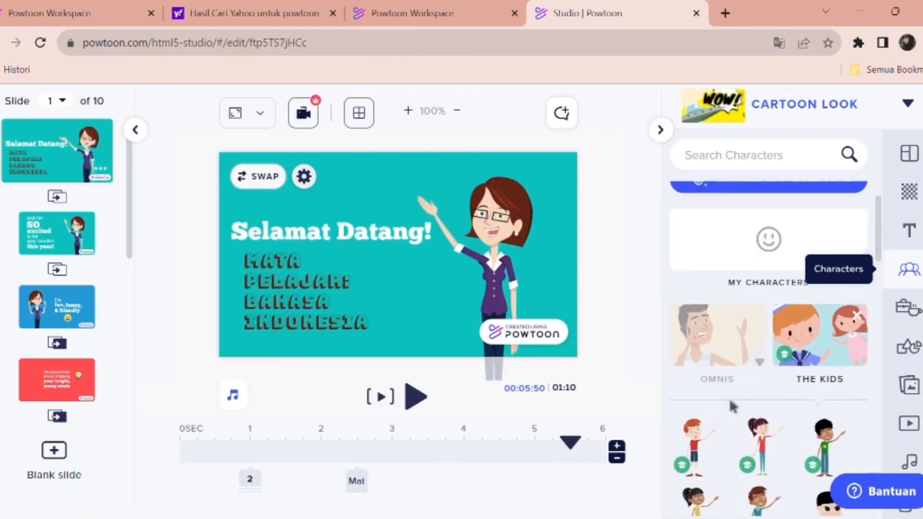
# - Add a custom character under My Characters, starting the free Character Builder try-out and accepting the Business watermark notice
pyautogui.click(869, 301)
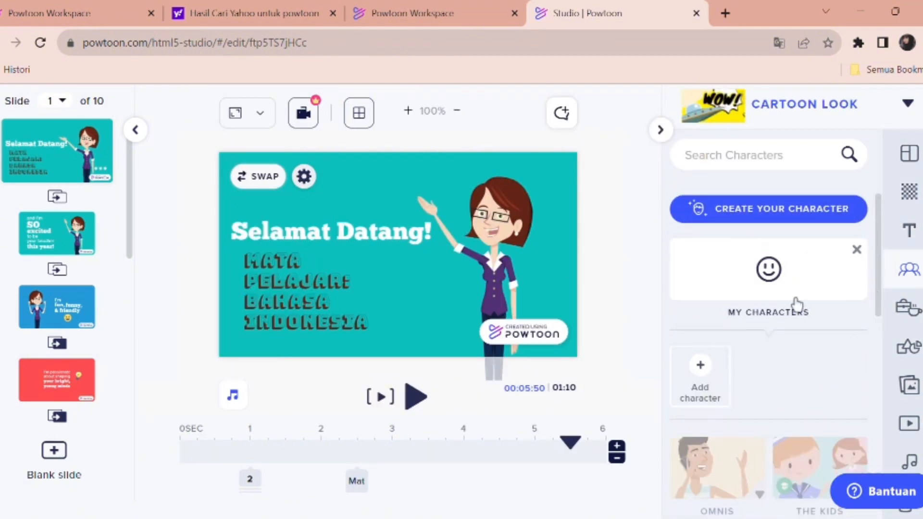
pyautogui.click(707, 393)
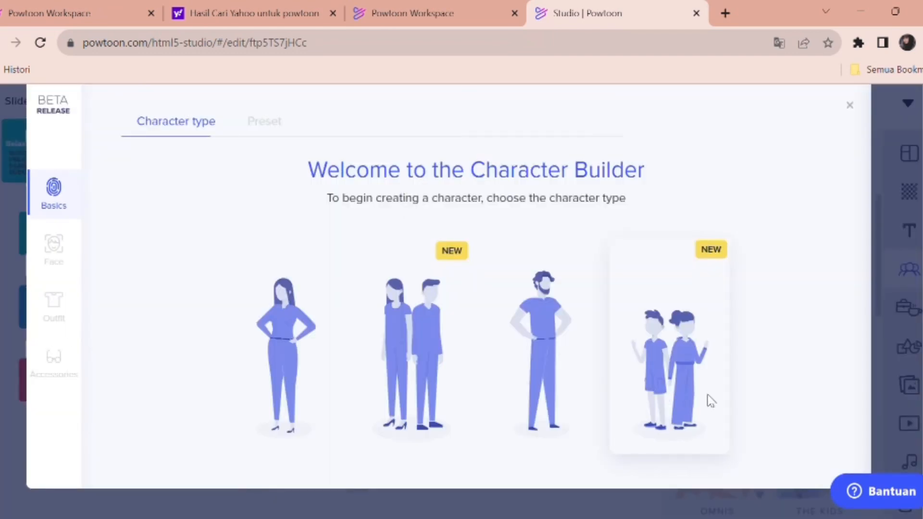
pyautogui.click(711, 401)
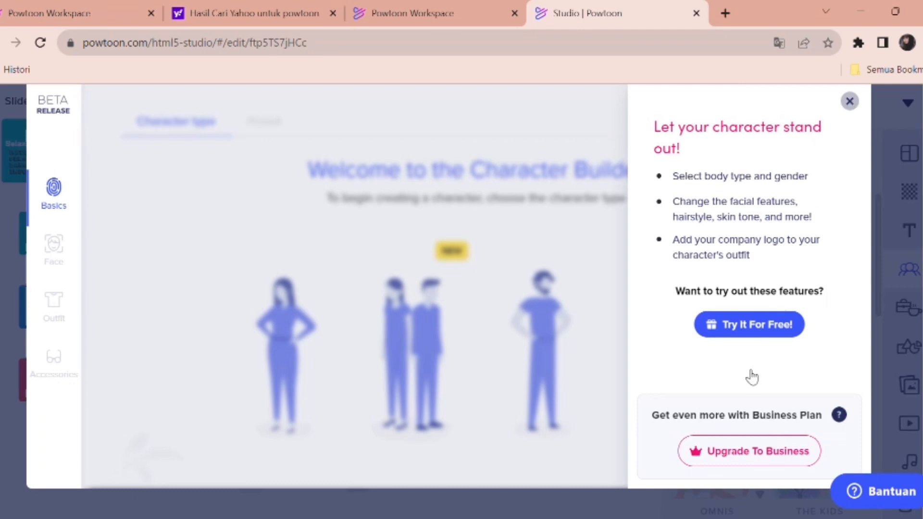
pyautogui.click(756, 329)
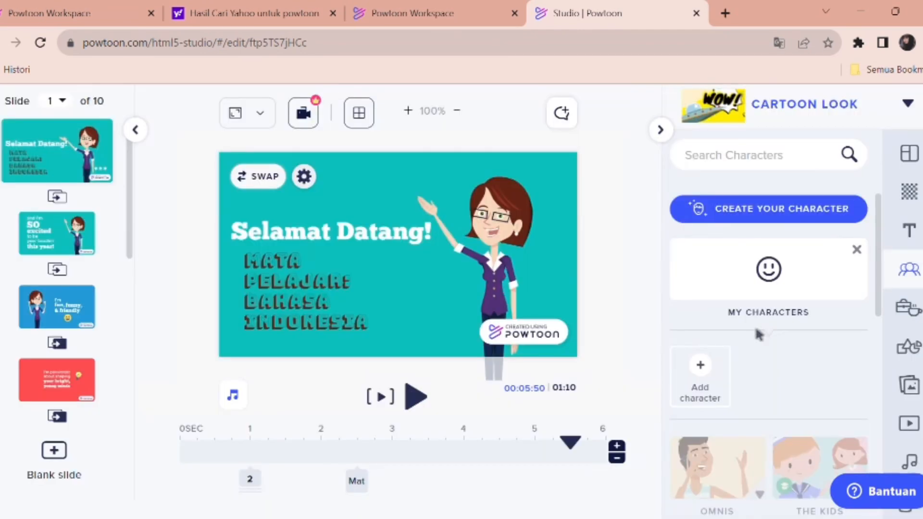
pyautogui.click(713, 376)
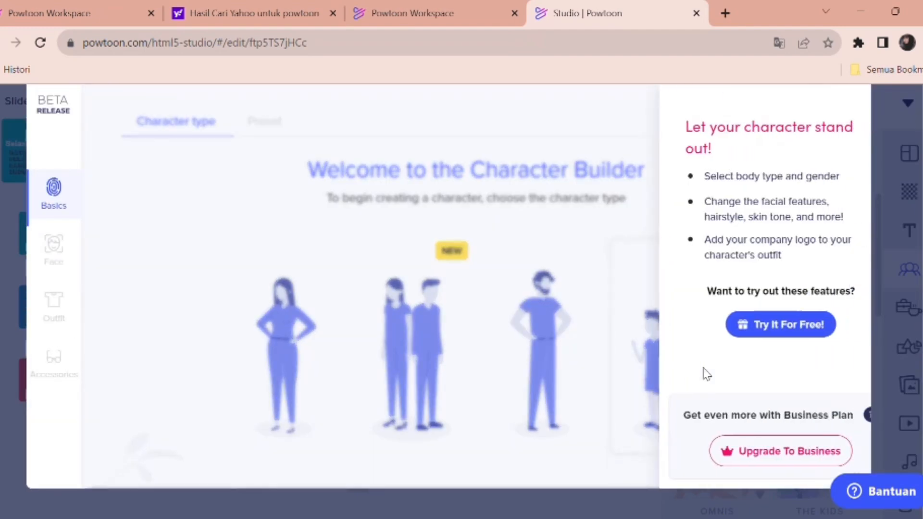
pyautogui.click(745, 331)
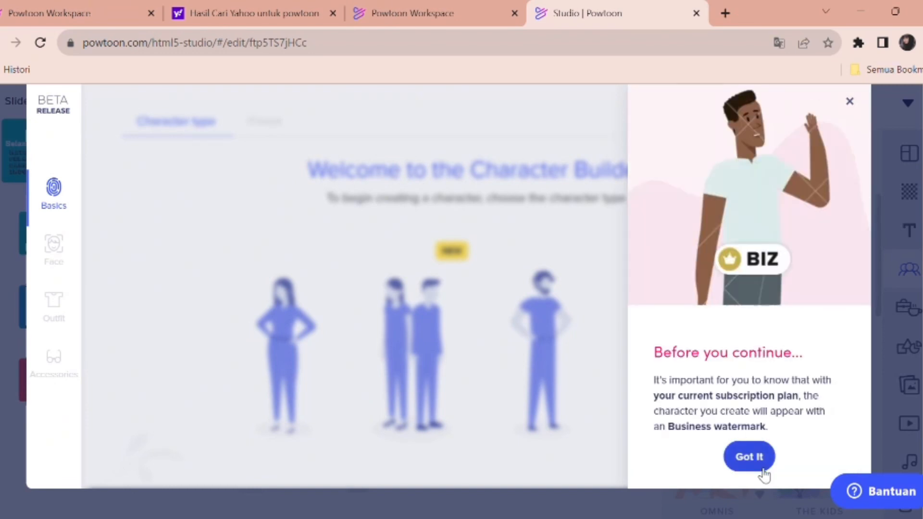
pyautogui.click(750, 457)
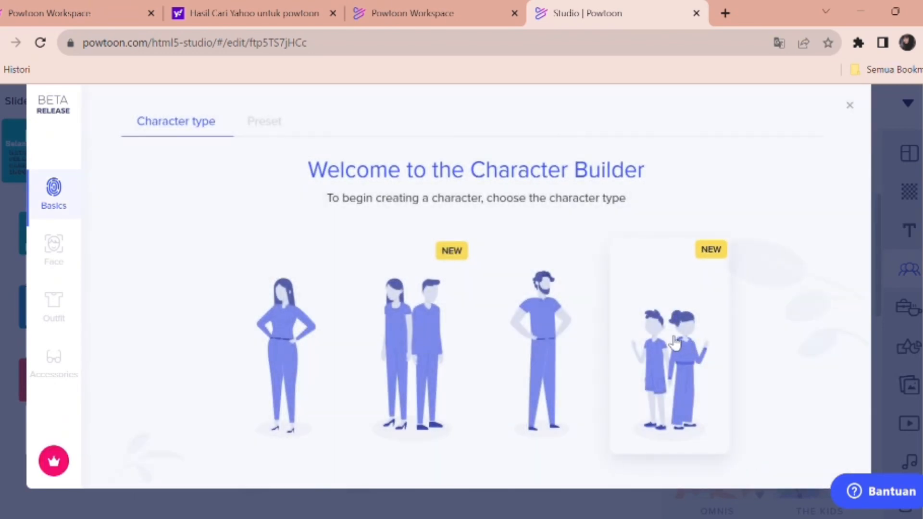
# - Choose the children character type with the wavy brown-haired, green-eyed girl preset, and give her the third head shape in the first row
pyautogui.click(675, 344)
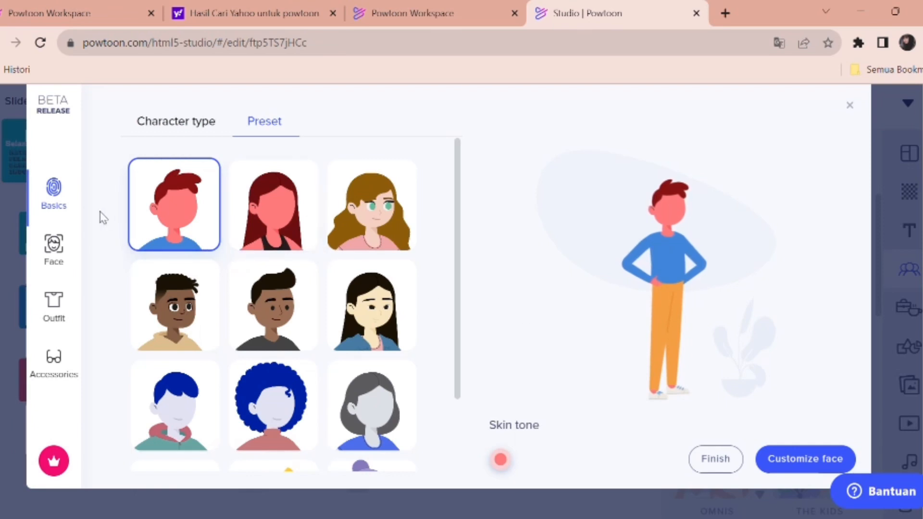
pyautogui.scroll(-2, 309, 298)
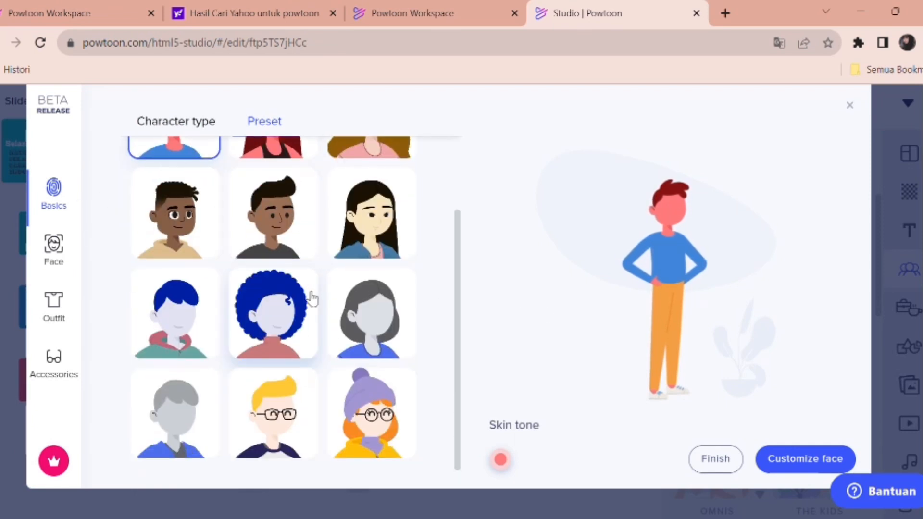
pyautogui.scroll(2, 310, 298)
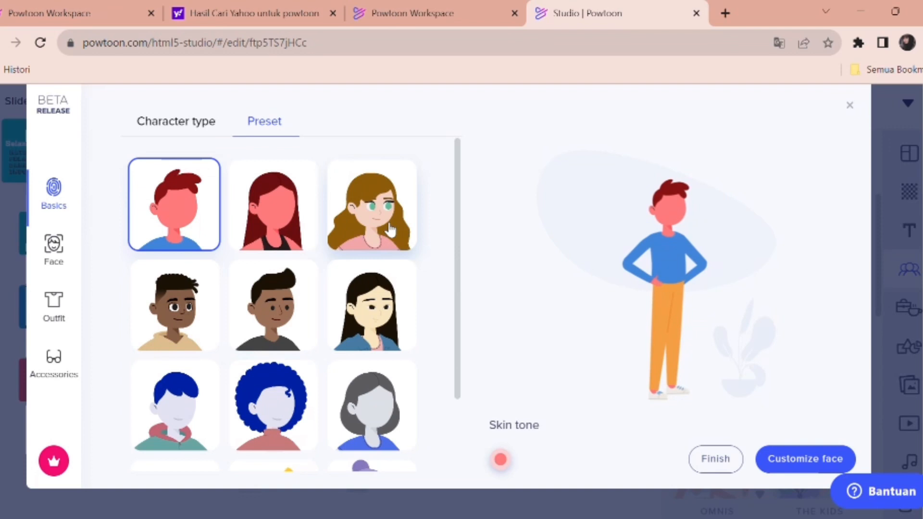
pyautogui.click(390, 230)
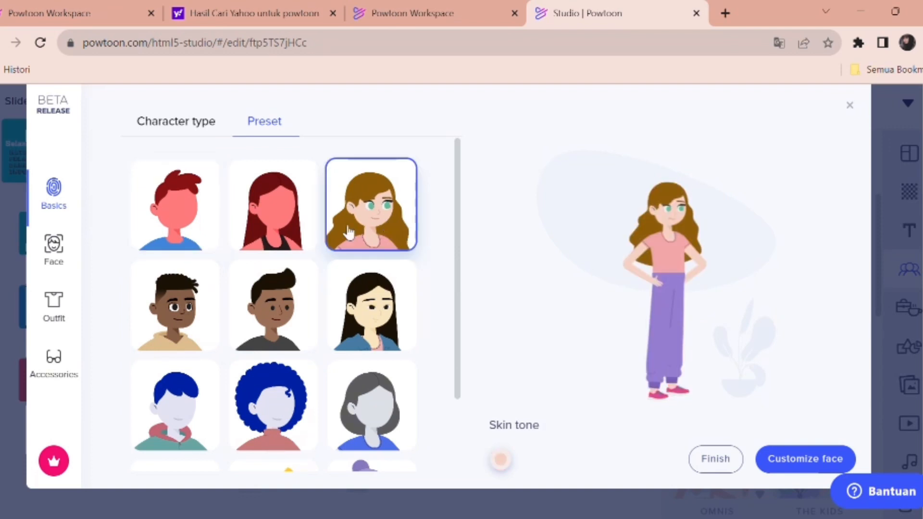
pyautogui.click(55, 246)
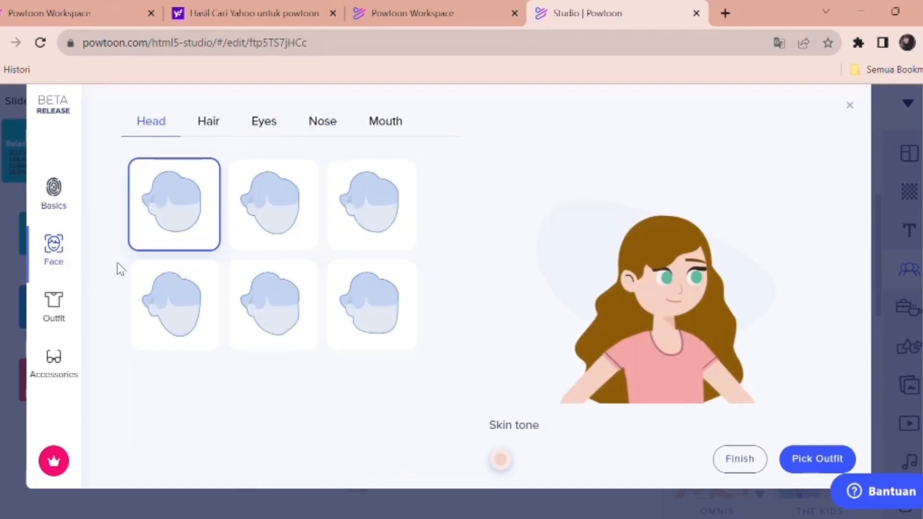
pyautogui.click(365, 232)
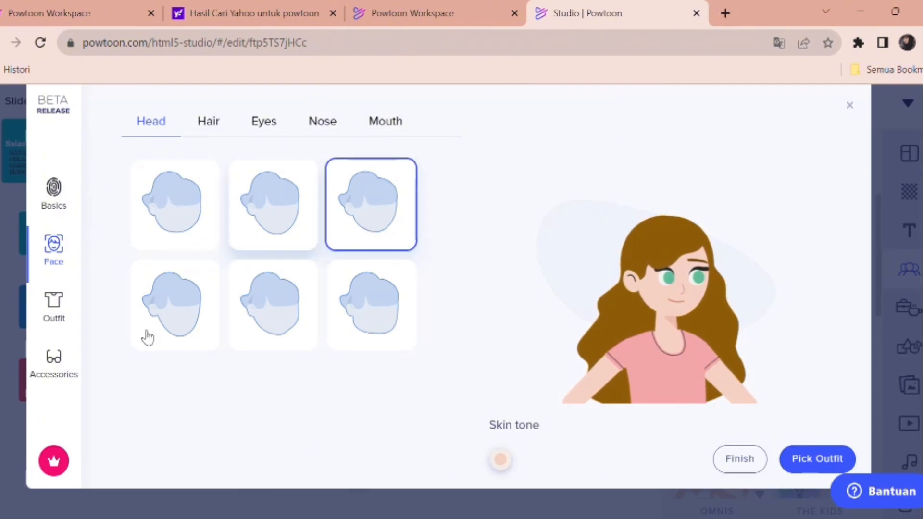
# - Open the outfit options and dress the character in the mint-green short-sleeved collared top, after trying the white long-sleeved shirt
pyautogui.click(54, 306)
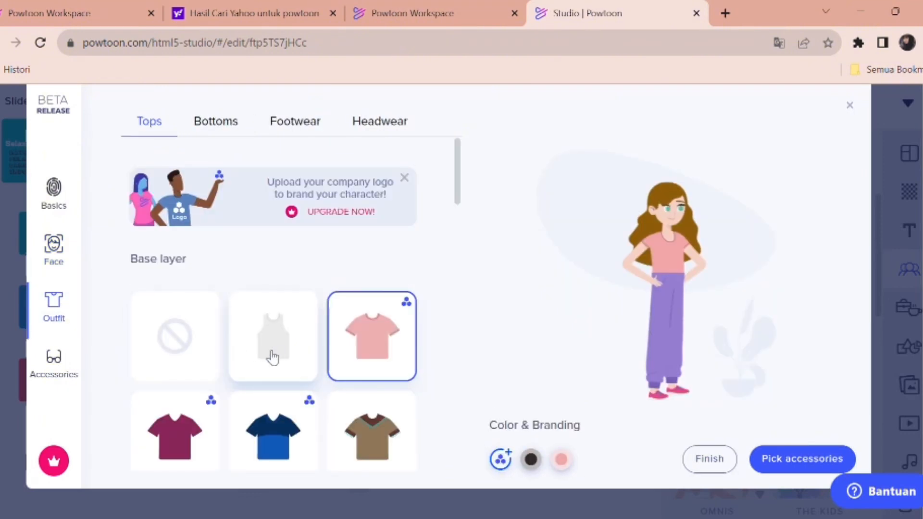
pyautogui.scroll(-5, 273, 356)
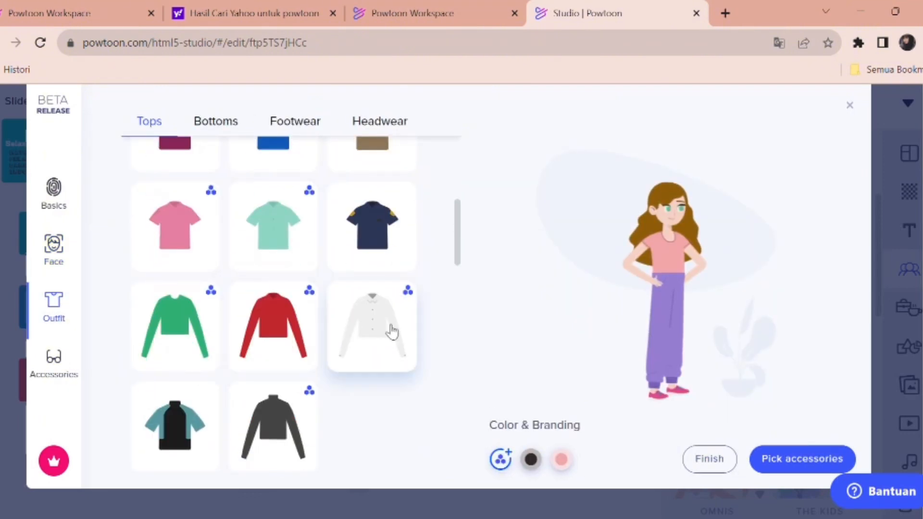
pyautogui.click(381, 330)
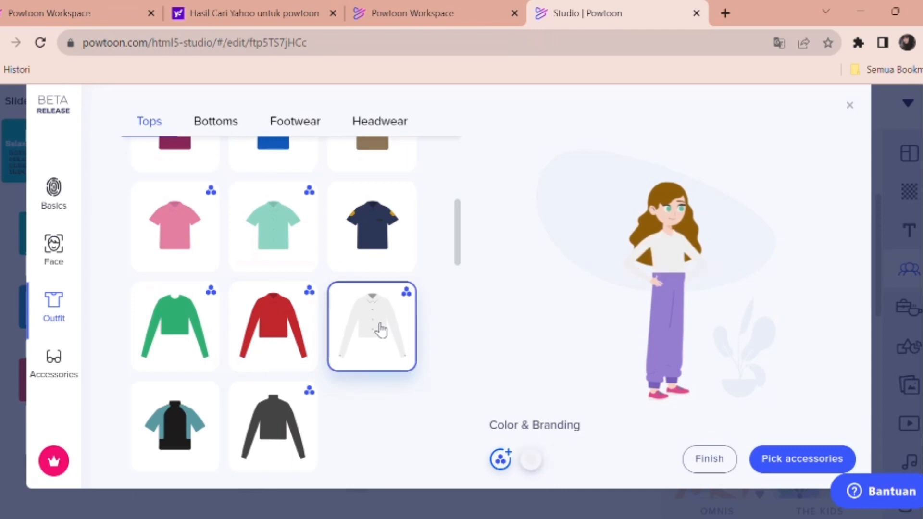
pyautogui.click(294, 227)
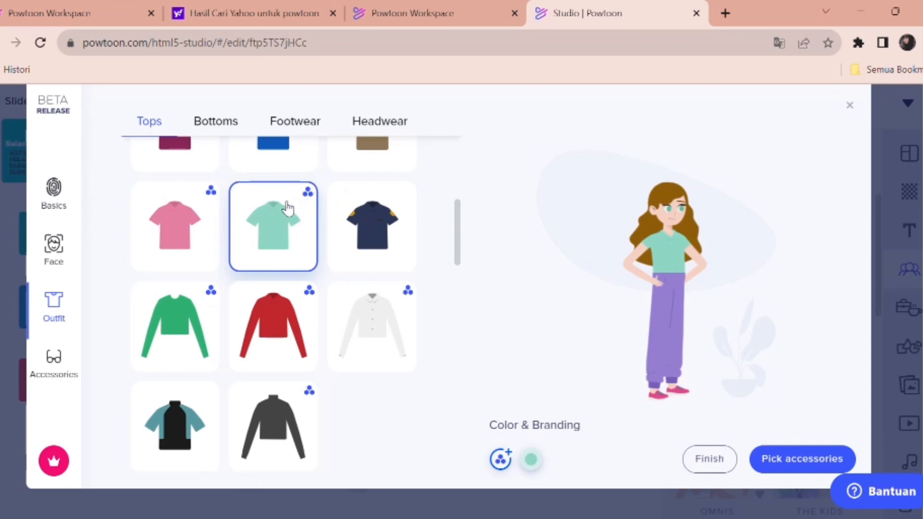
pyautogui.scroll(3, 287, 207)
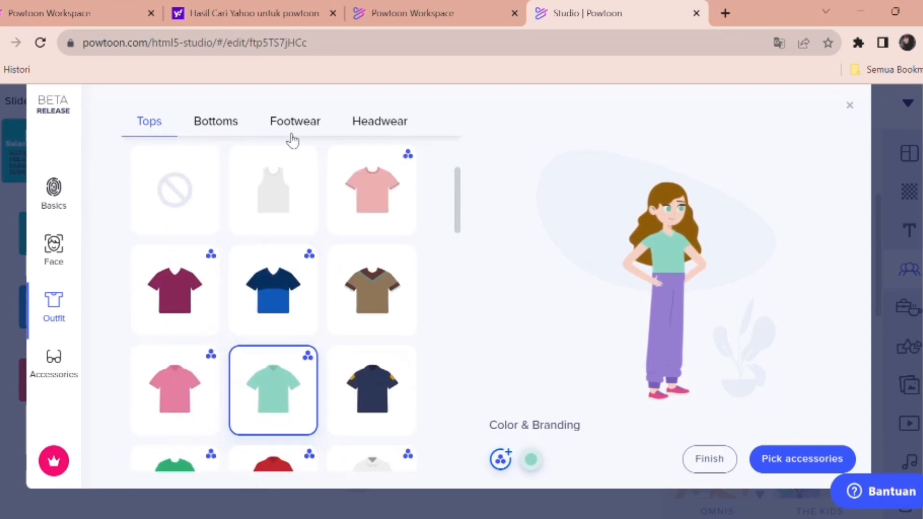
# - Replace the character's trousers with the long light blue skirt
pyautogui.click(230, 125)
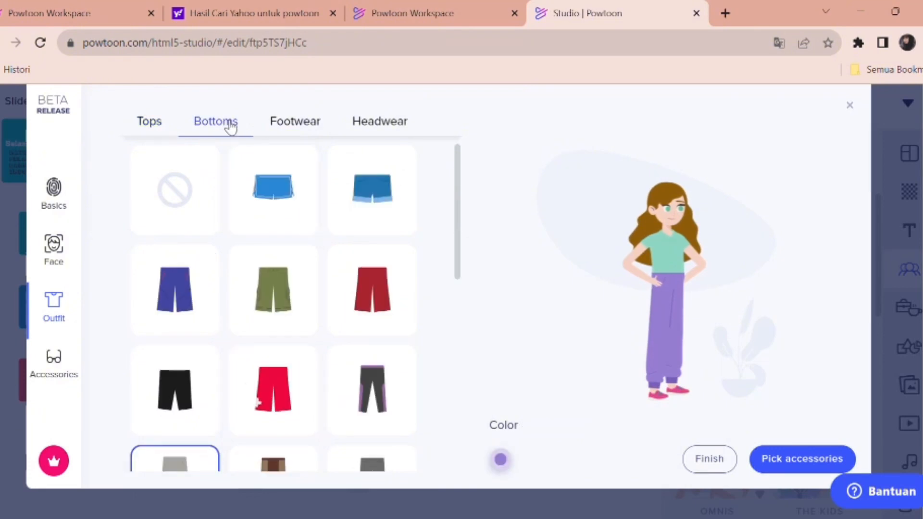
pyautogui.scroll(-5, 313, 230)
pyautogui.scroll(-2, 314, 232)
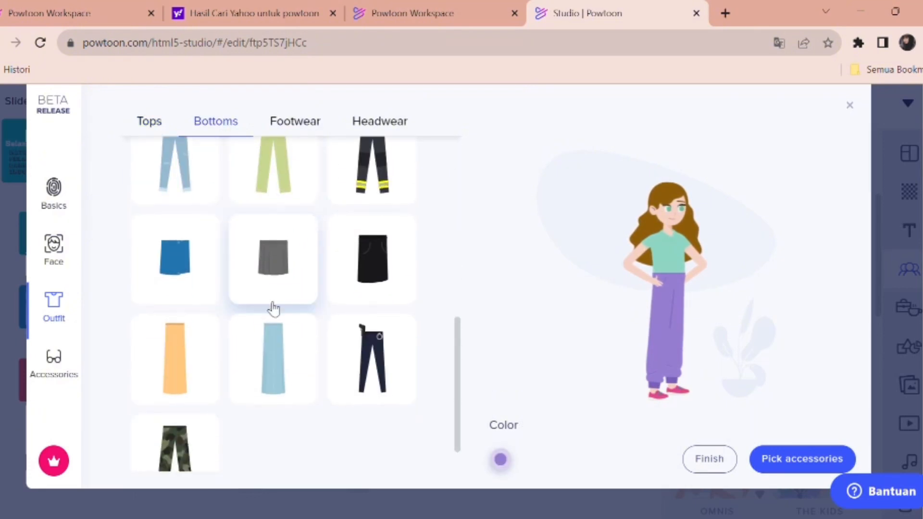
pyautogui.click(297, 353)
pyautogui.scroll(6, 295, 353)
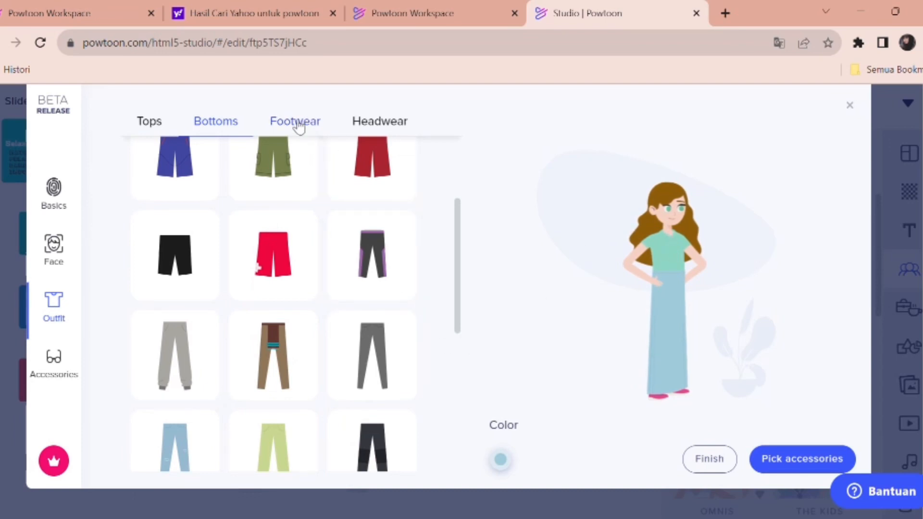
# - Recolor the character's short-sleeved top to white (#FFFFFF)
pyautogui.click(175, 129)
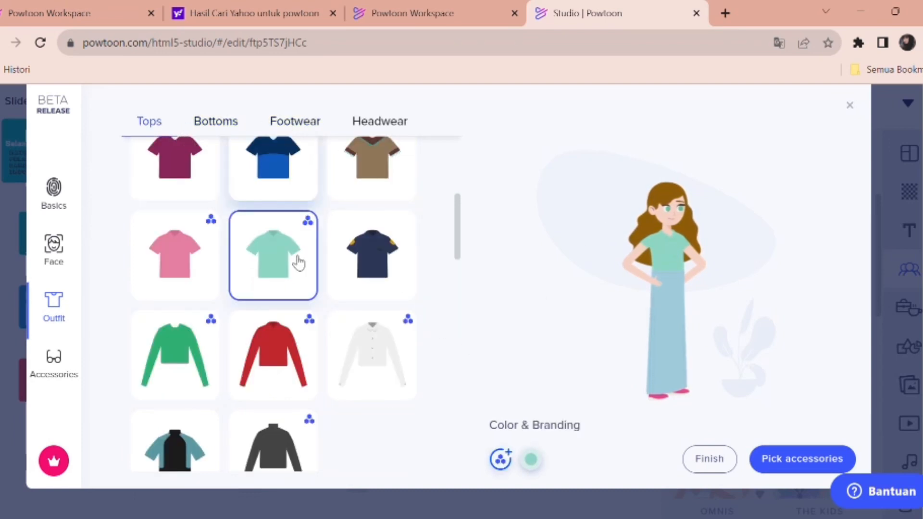
pyautogui.click(531, 460)
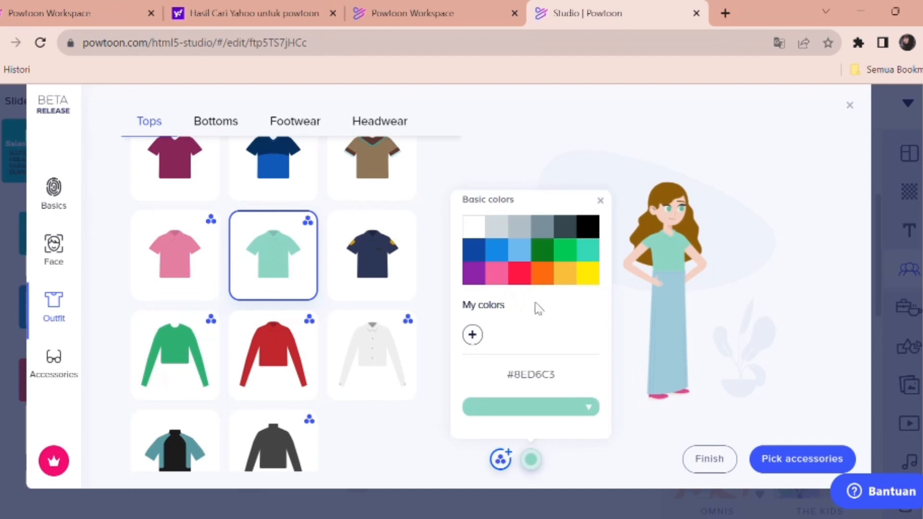
pyautogui.click(483, 235)
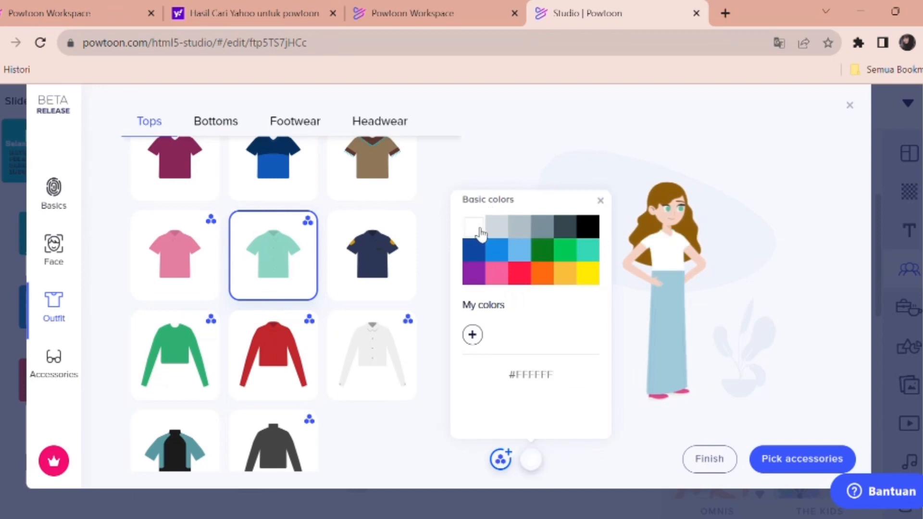
pyautogui.click(644, 460)
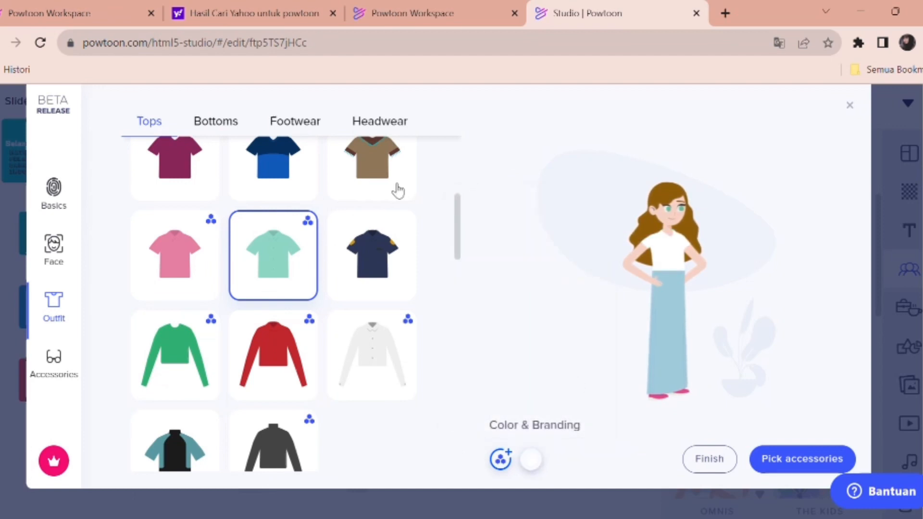
# - Give the character the black low-heeled closed shoes as footwear
pyautogui.click(308, 123)
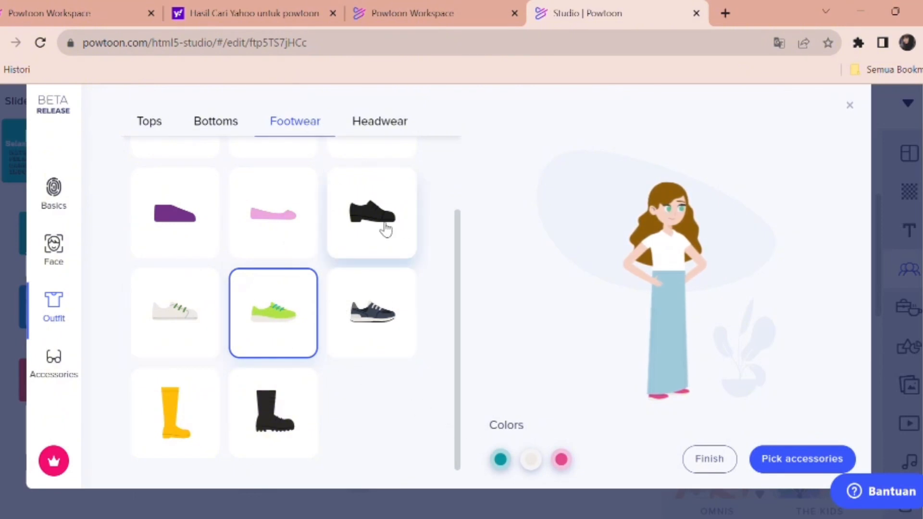
pyautogui.scroll(2, 385, 226)
pyautogui.click(359, 337)
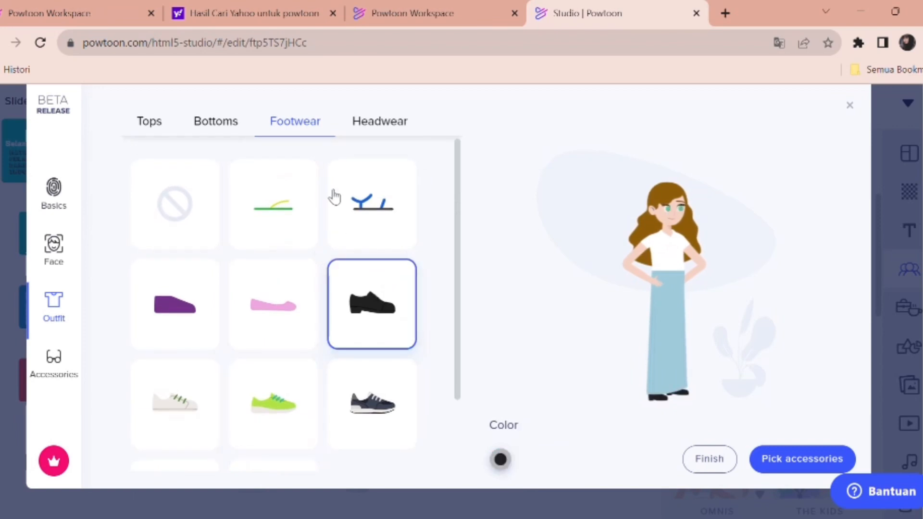
# - Look through the headwear, glasses, headphones and masks, trying on the teal face mask and removing it again
pyautogui.click(389, 129)
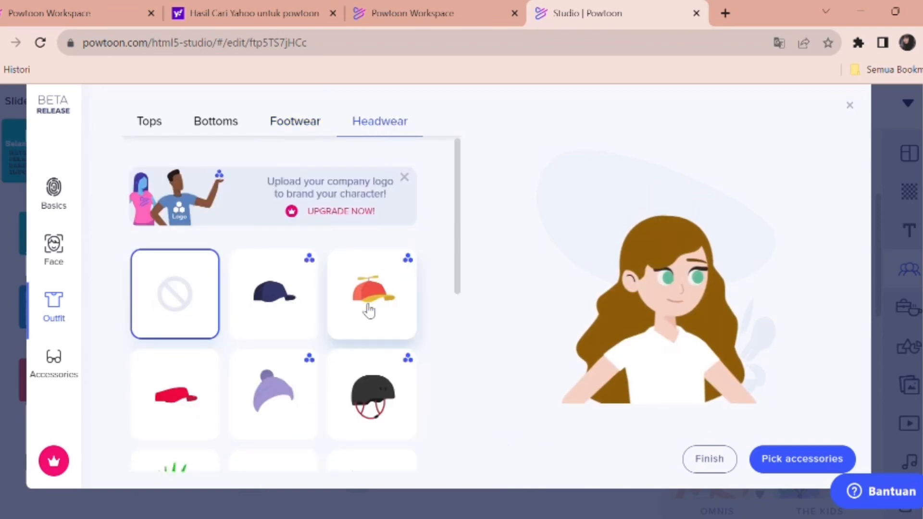
pyautogui.scroll(-5, 366, 310)
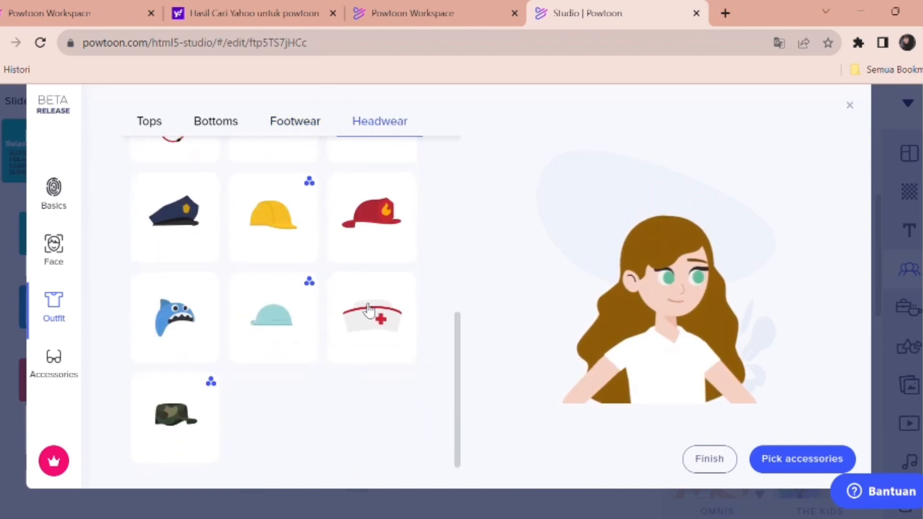
pyautogui.click(77, 367)
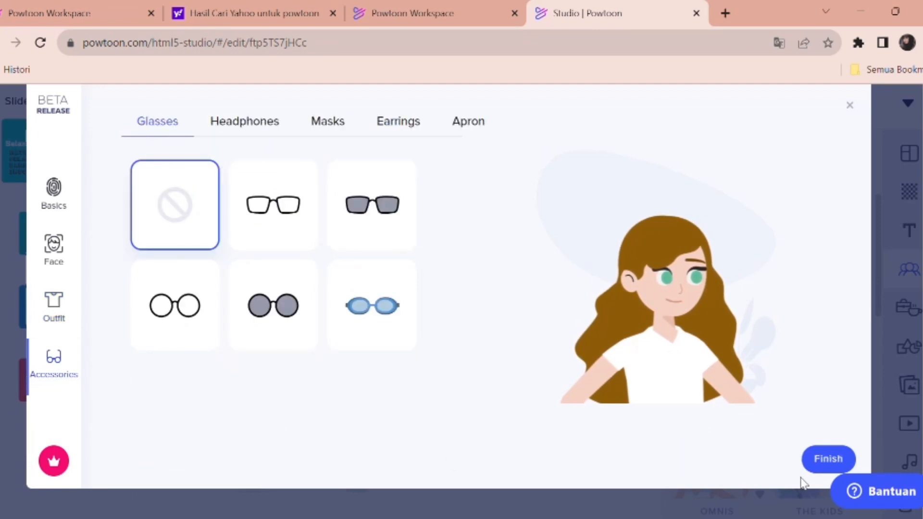
pyautogui.click(258, 133)
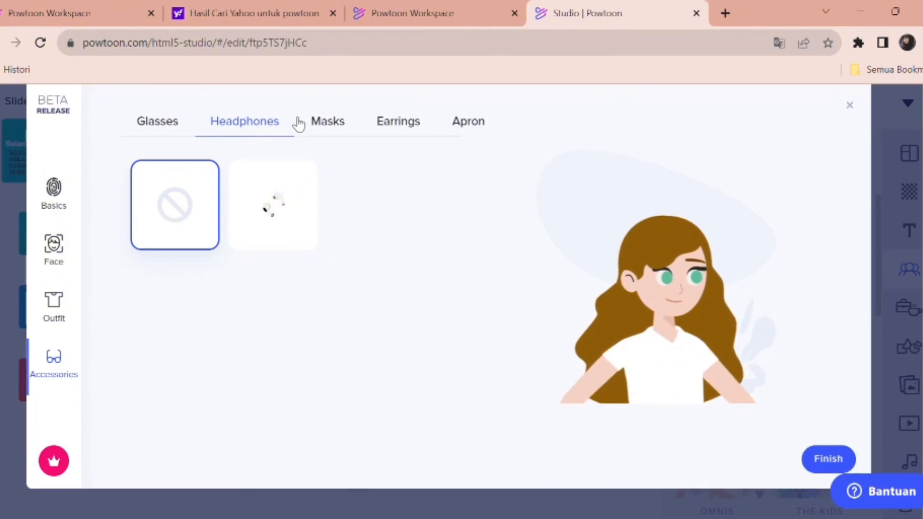
pyautogui.click(322, 126)
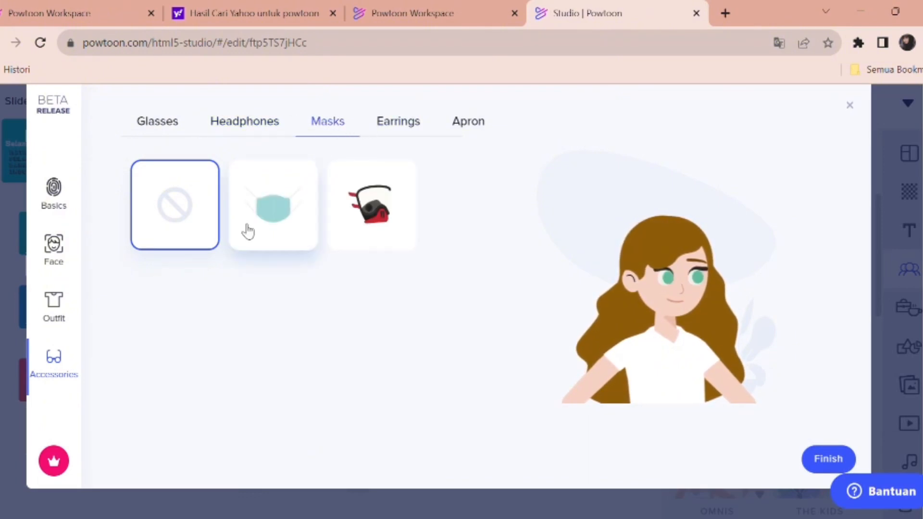
pyautogui.click(273, 220)
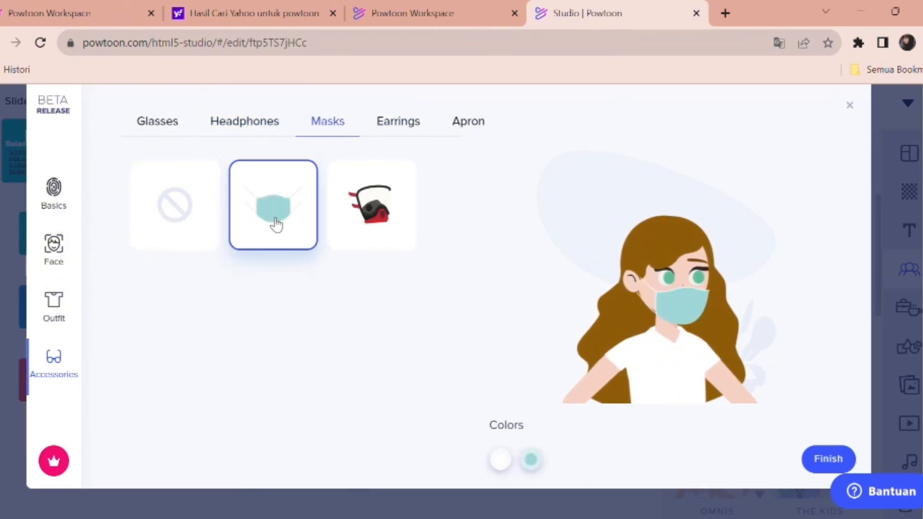
pyautogui.click(172, 215)
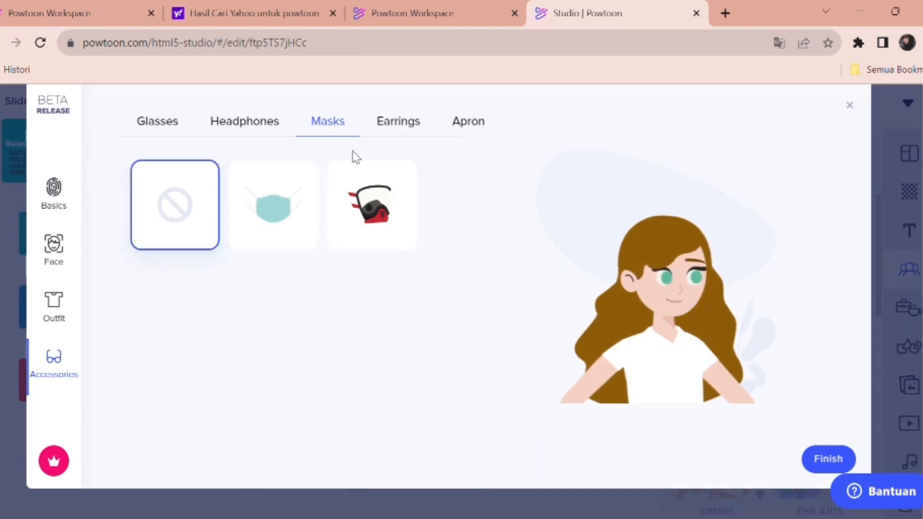
# - Give the character the pale green earrings from the second row and check the apron options
pyautogui.click(414, 130)
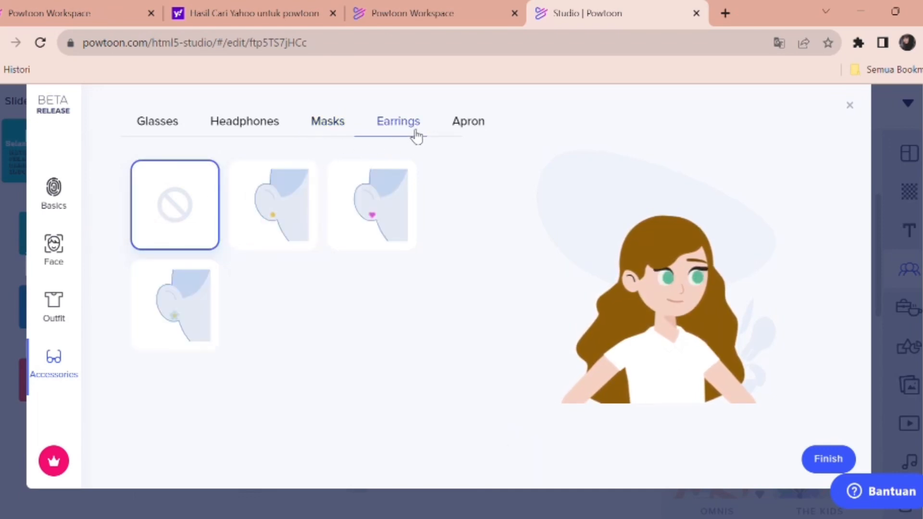
pyautogui.click(206, 309)
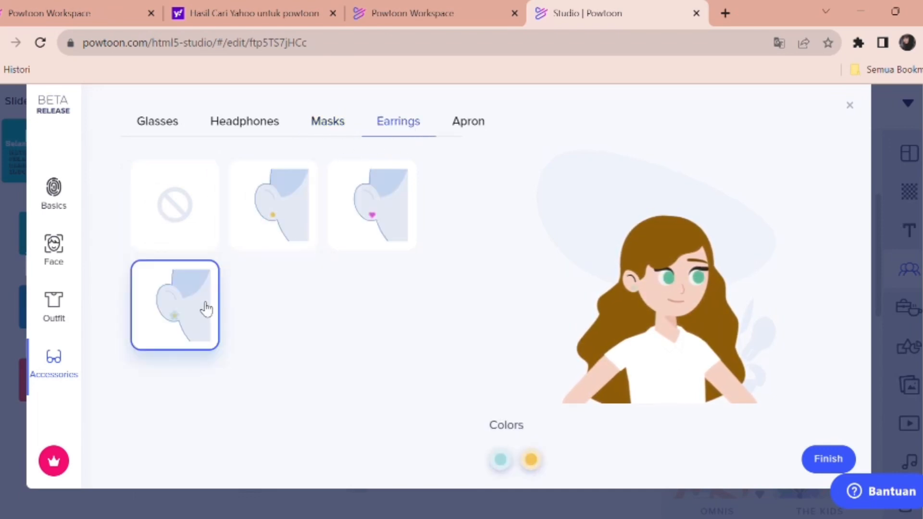
pyautogui.click(464, 124)
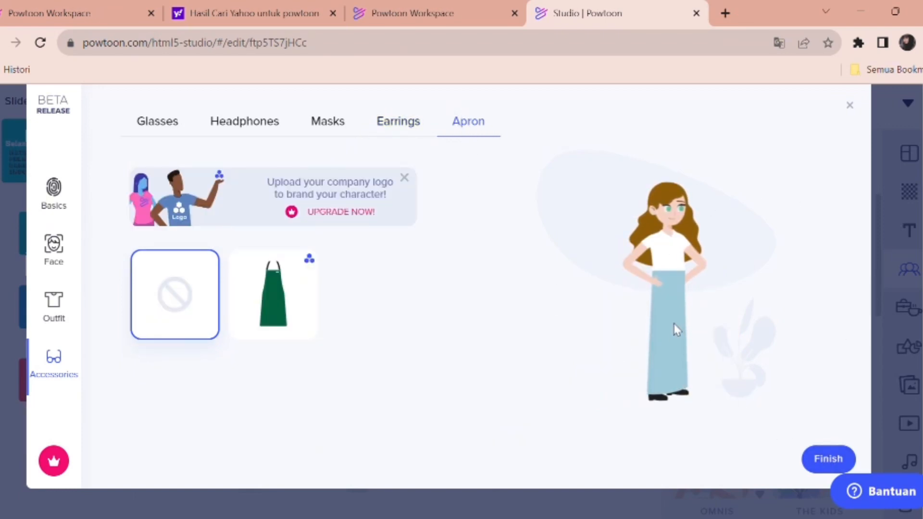
# - Finish the character, name it "Karakter 1" and save it
pyautogui.click(826, 462)
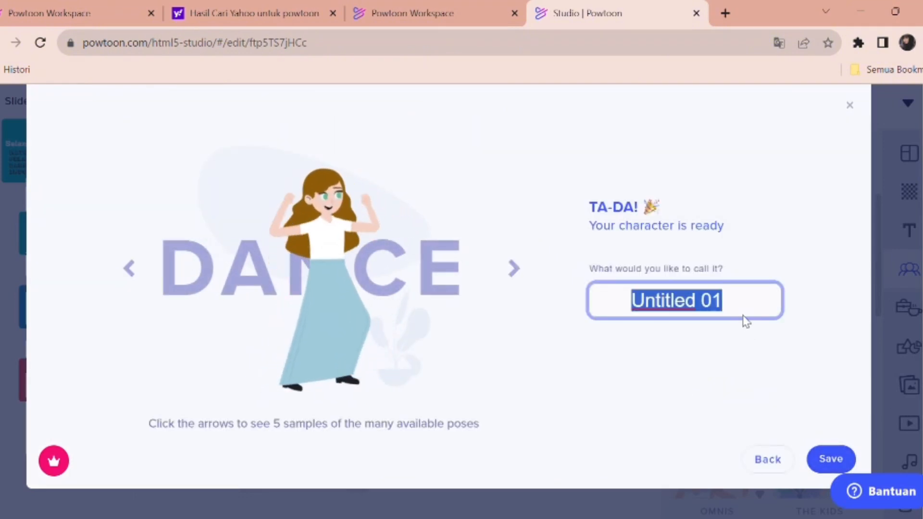
pyautogui.press('BackSpace')
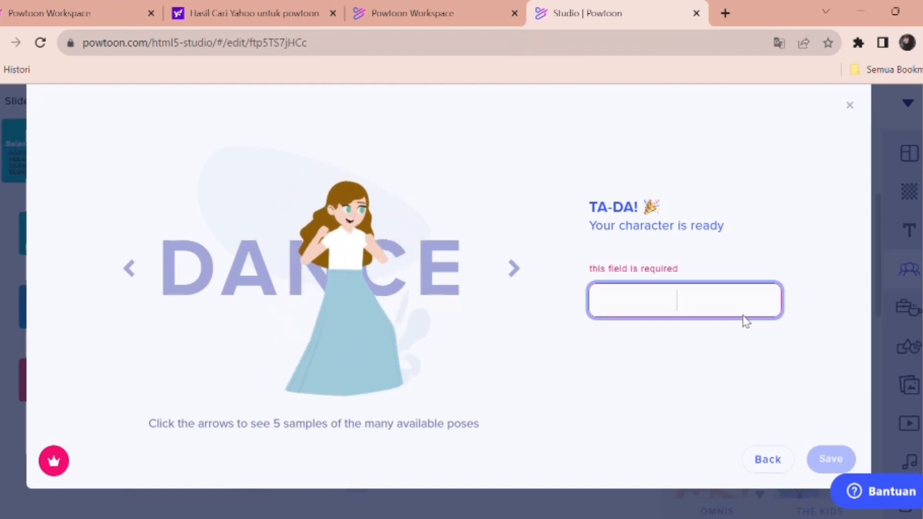
pyautogui.write('Karakter 1')
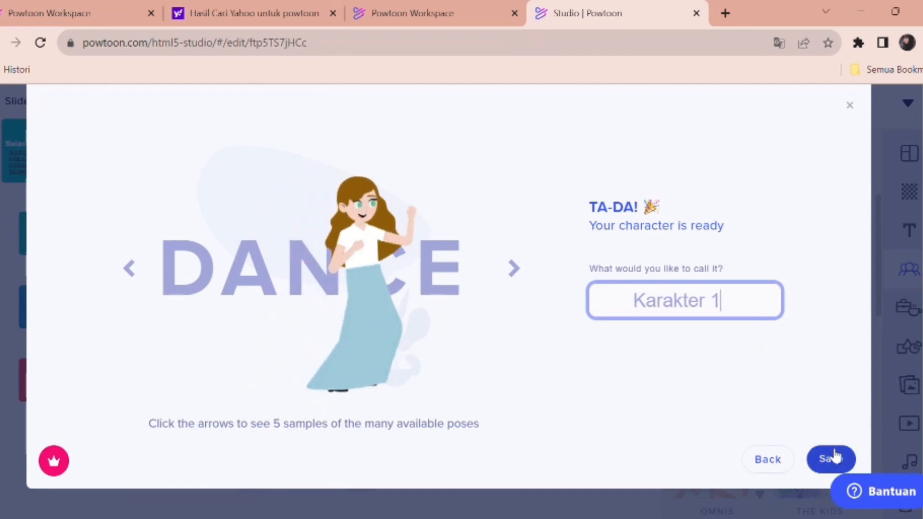
pyautogui.click(835, 458)
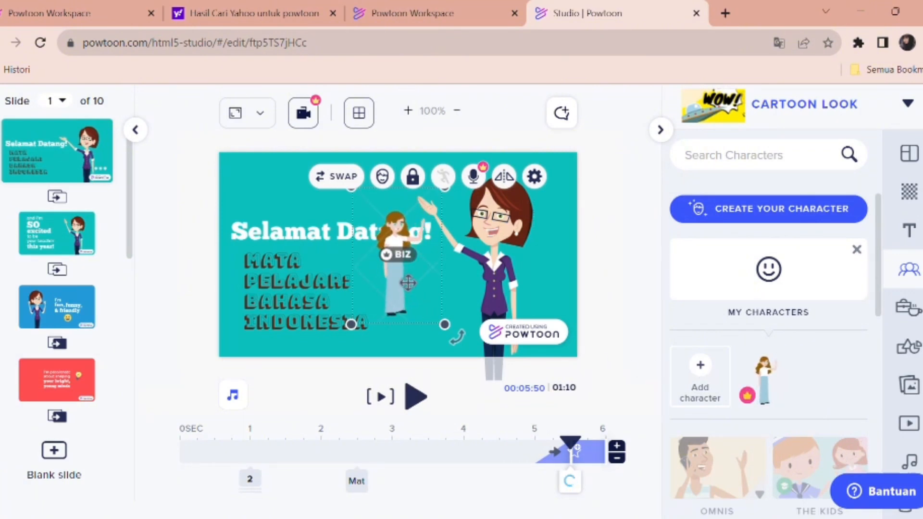
# - Try the custom character at a smaller size beside the teacher on slide 1, and delete it from the slide
pyautogui.moveTo(407, 282); pyautogui.dragTo(406, 321)
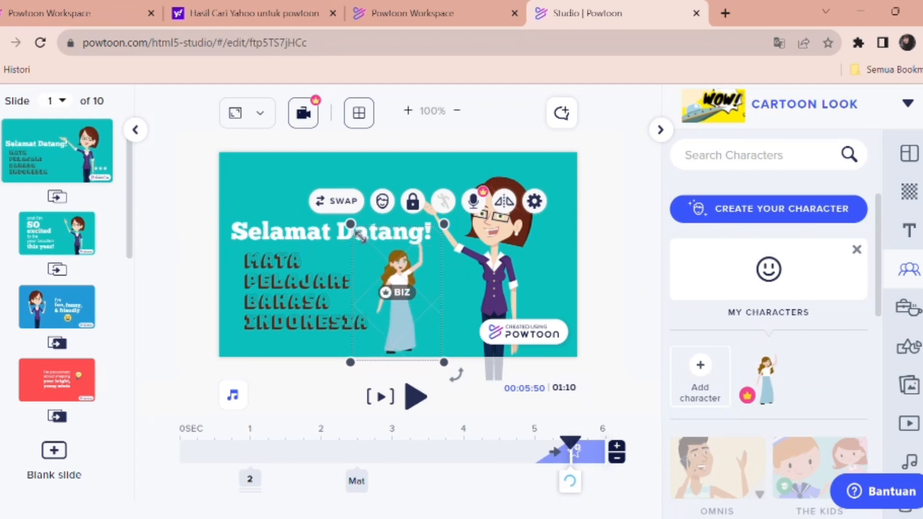
pyautogui.moveTo(361, 235)
pyautogui.mouseDown()
pyautogui.moveTo(338, 202)
pyautogui.moveTo(369, 246)
pyautogui.mouseUp()
pyautogui.moveTo(409, 284); pyautogui.dragTo(442, 285)
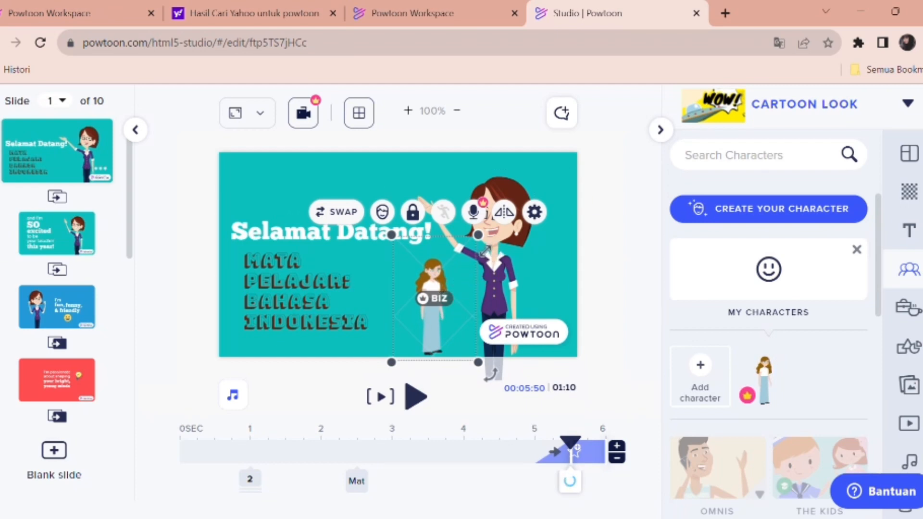
pyautogui.press('Delete')
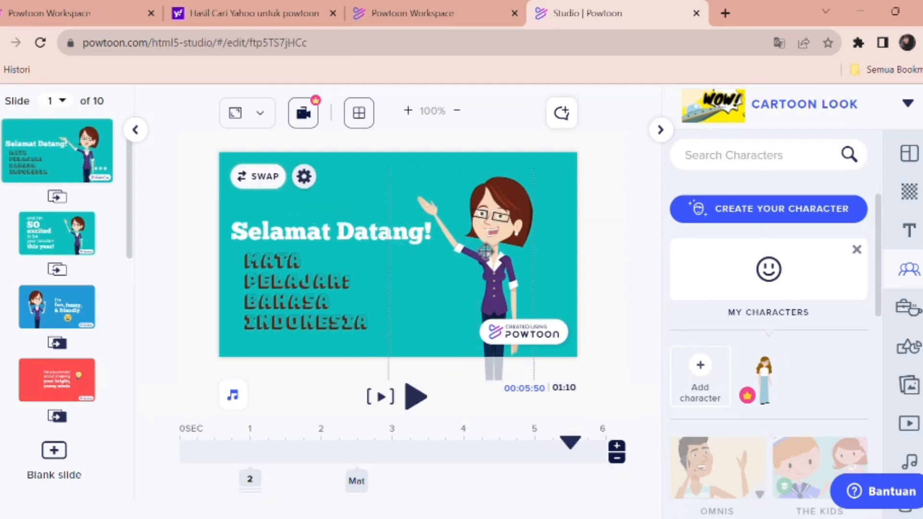
# - Change the background color of slide 2 to light gray (#CFD8DD)
pyautogui.click(50, 235)
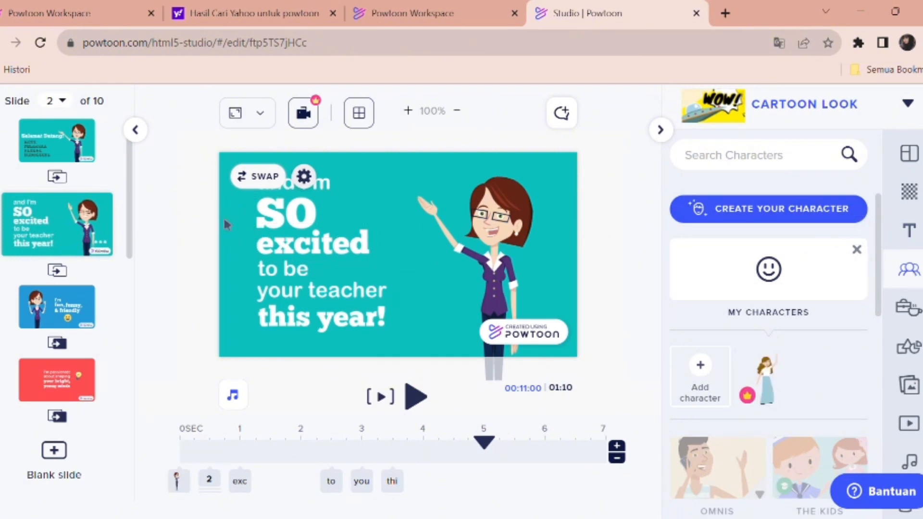
pyautogui.click(909, 192)
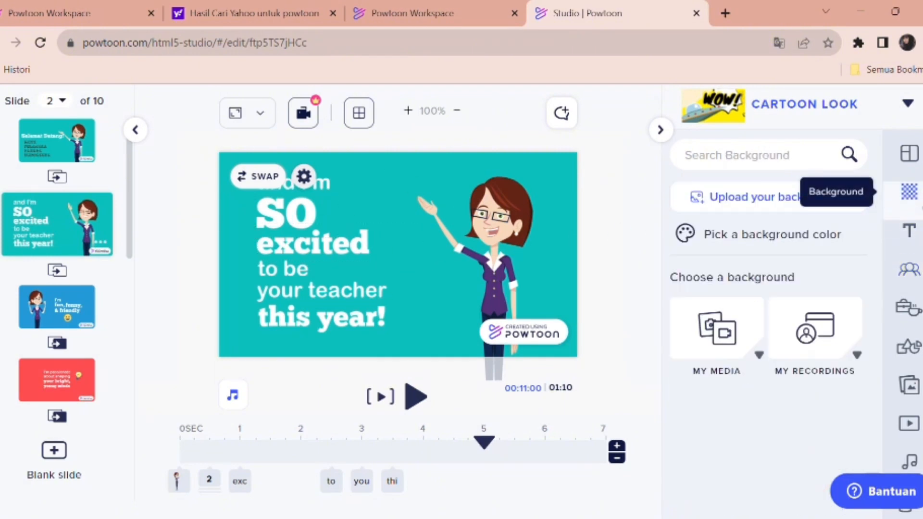
pyautogui.click(747, 237)
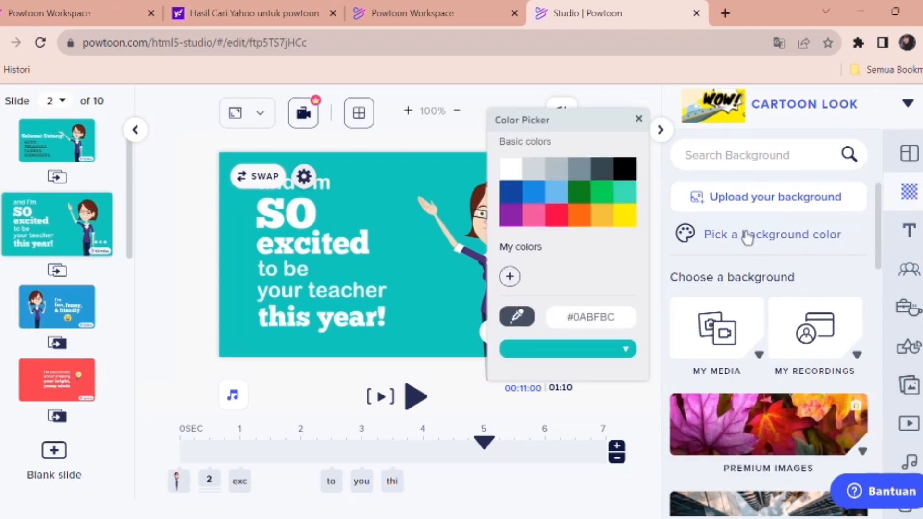
pyautogui.click(534, 178)
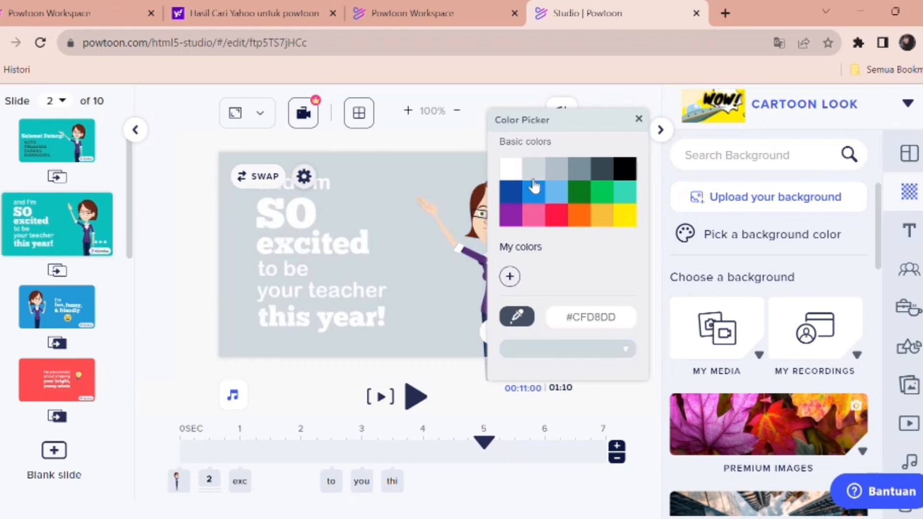
# - Change the background color of slide 2 to dark slate (#36474F) and preview the slide
pyautogui.click(556, 169)
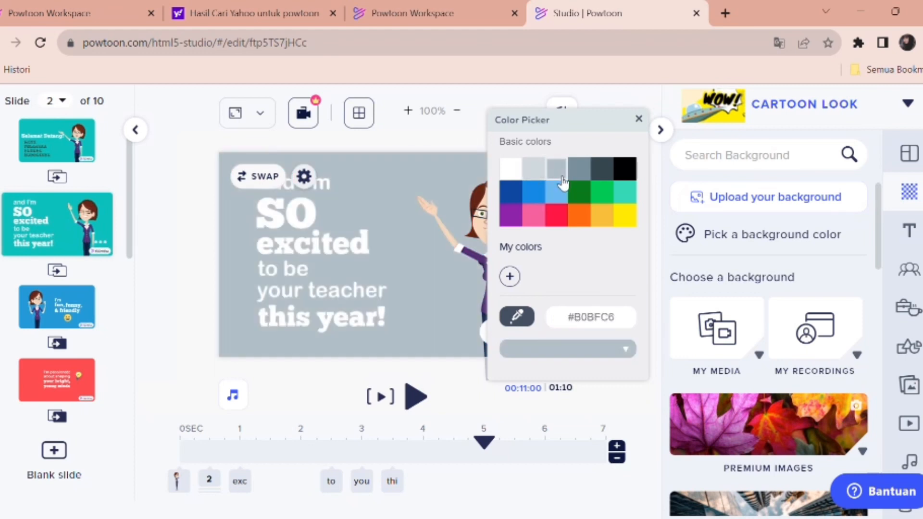
pyautogui.click(603, 172)
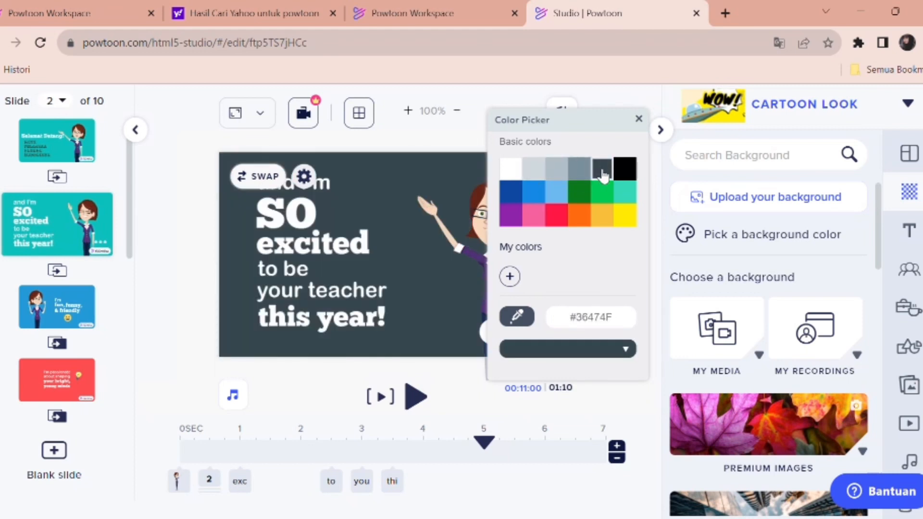
pyautogui.click(629, 403)
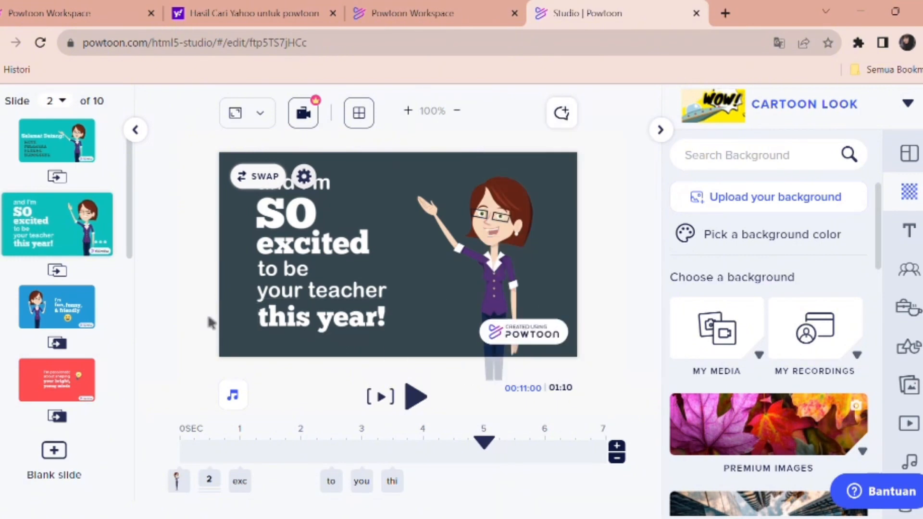
pyautogui.click(383, 398)
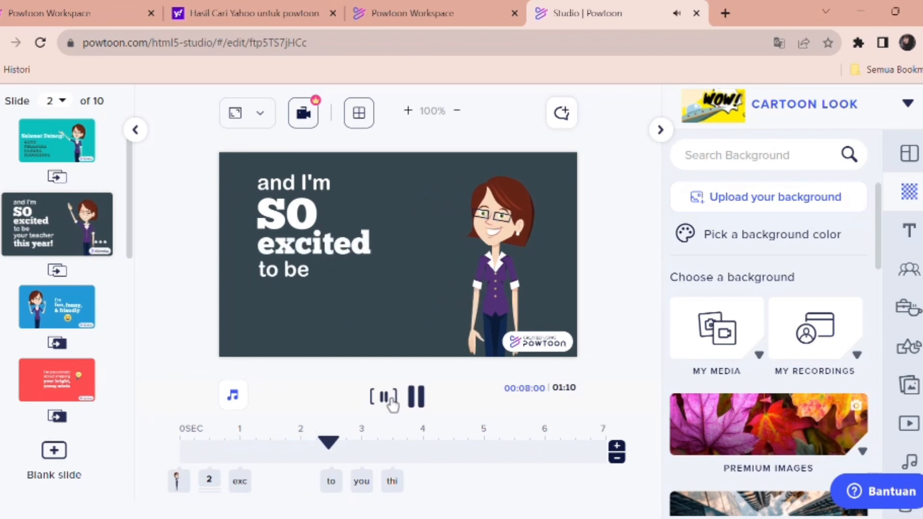
pyautogui.click(392, 404)
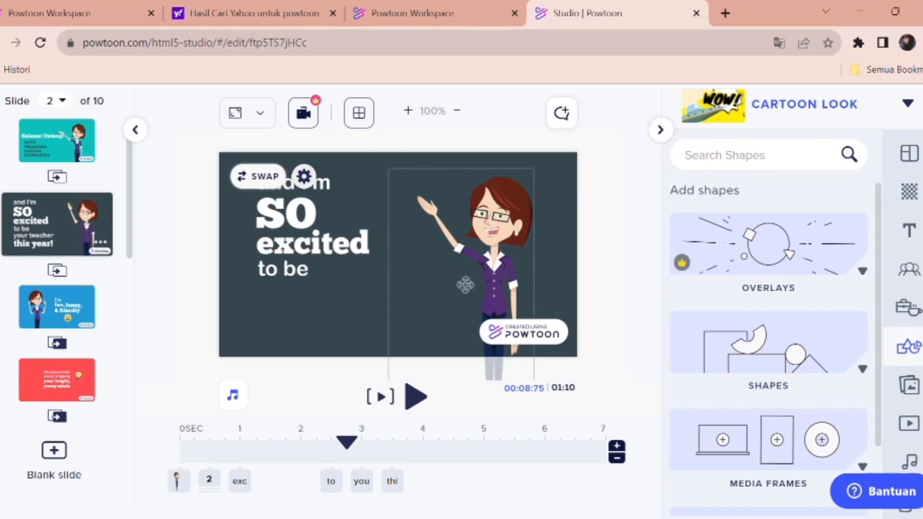
# - Try flipping the teacher character on slide 2 and restore its original direction
pyautogui.click(490, 293)
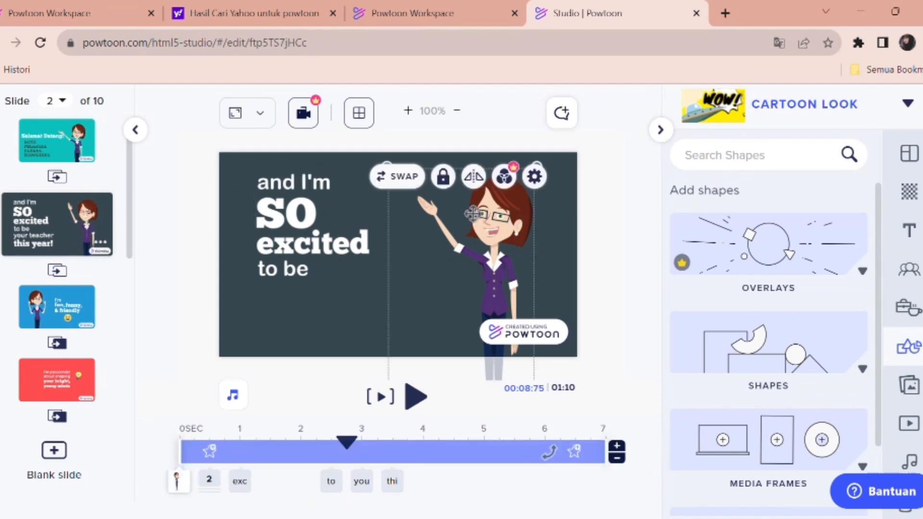
pyautogui.click(483, 181)
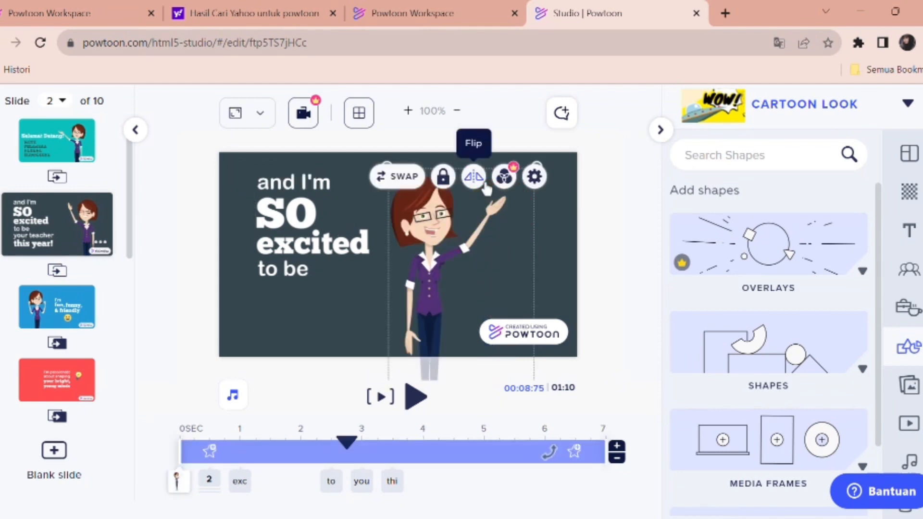
pyautogui.click(484, 185)
# - Raise the repeat count of the teacher character's loop animation by one
pyautogui.click(534, 177)
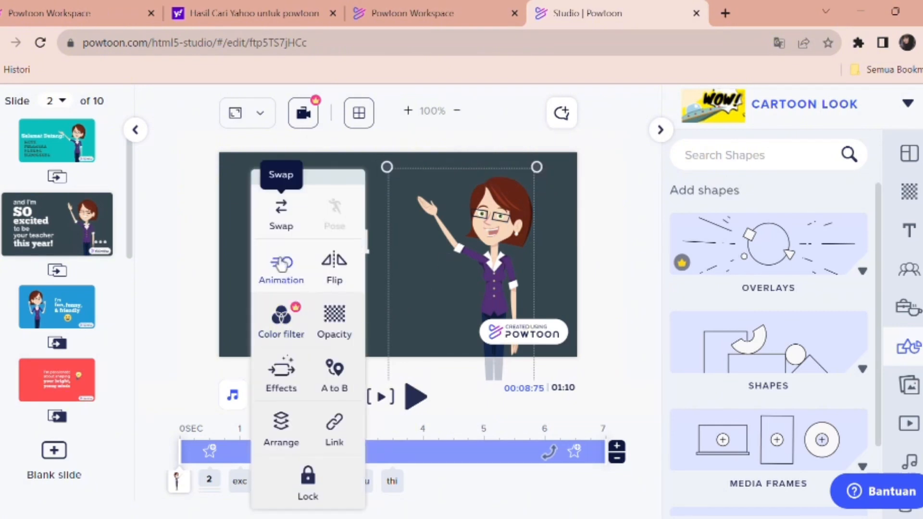
pyautogui.click(290, 282)
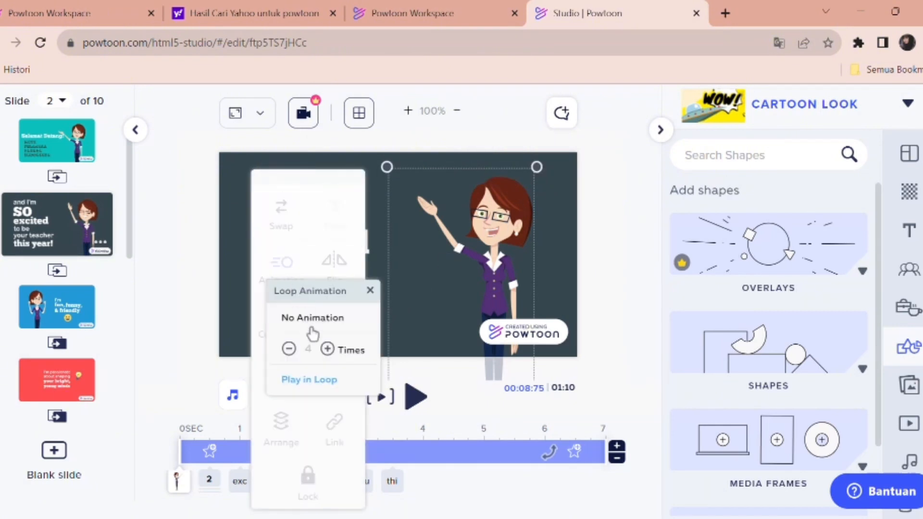
pyautogui.click(328, 350)
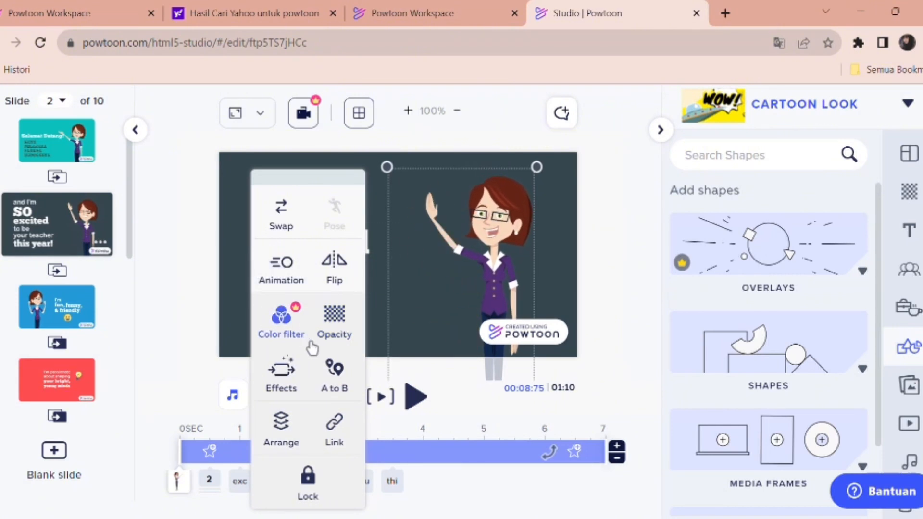
# - Give the teacher character the "No hand" drawing enter effect and preview slide 2
pyautogui.click(300, 377)
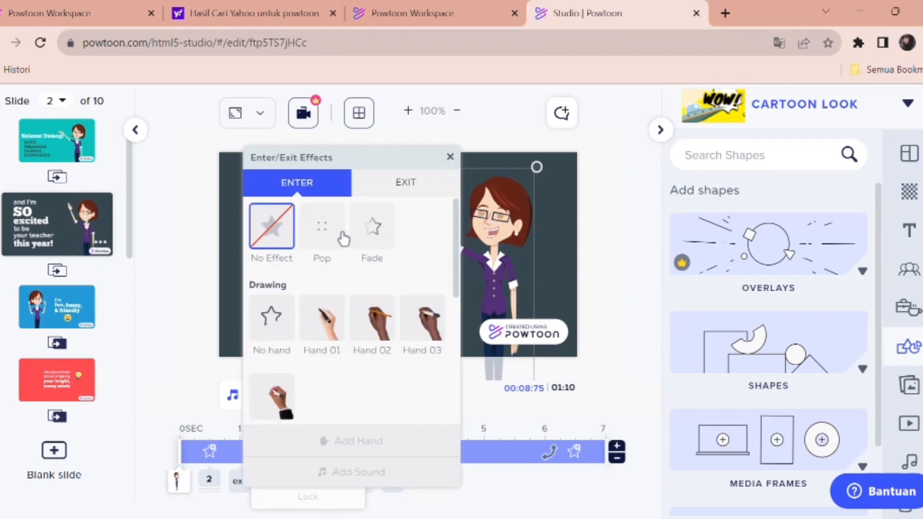
pyautogui.click(281, 325)
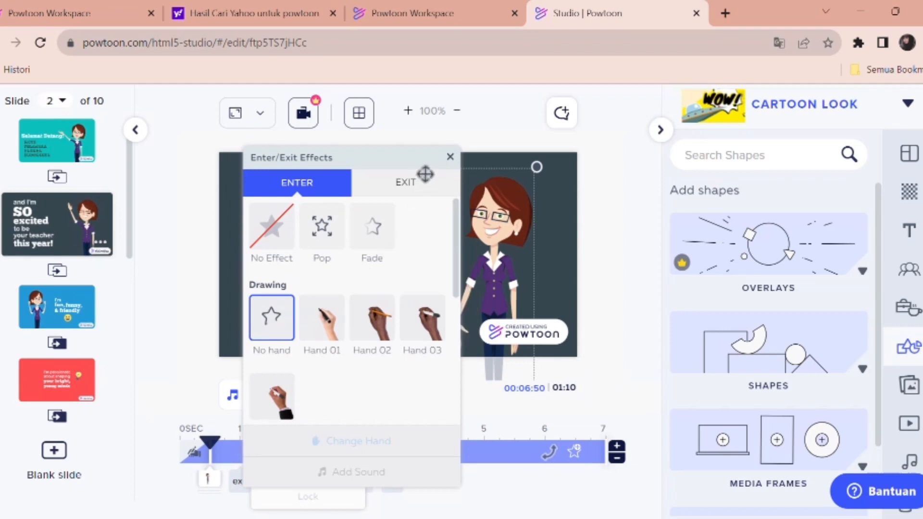
pyautogui.click(450, 158)
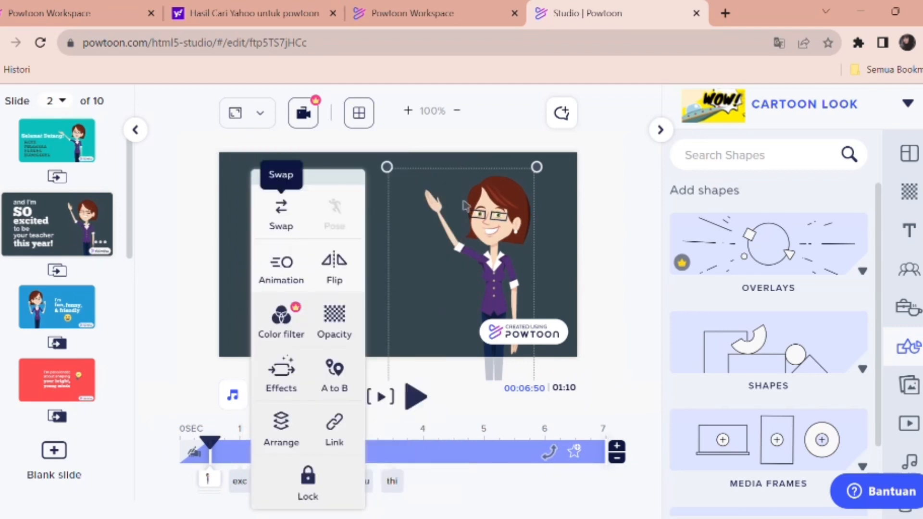
pyautogui.click(428, 432)
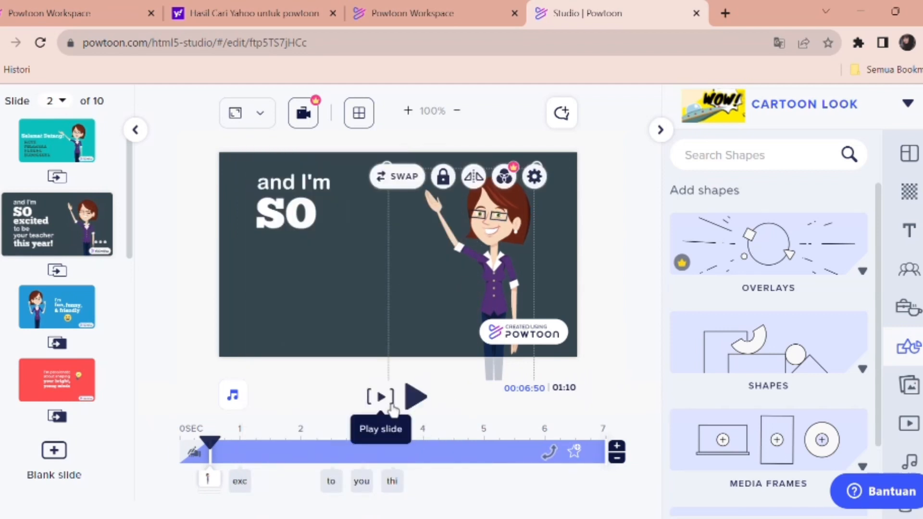
pyautogui.click(391, 407)
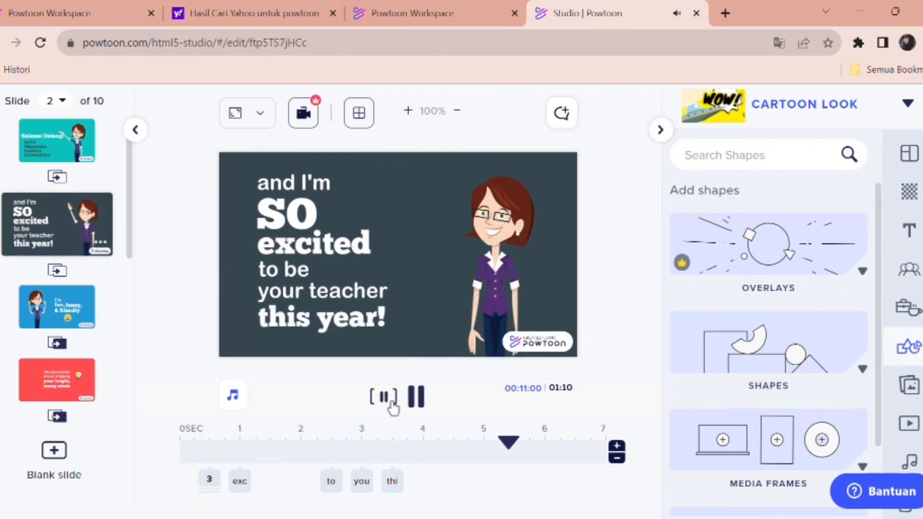
pyautogui.click(393, 407)
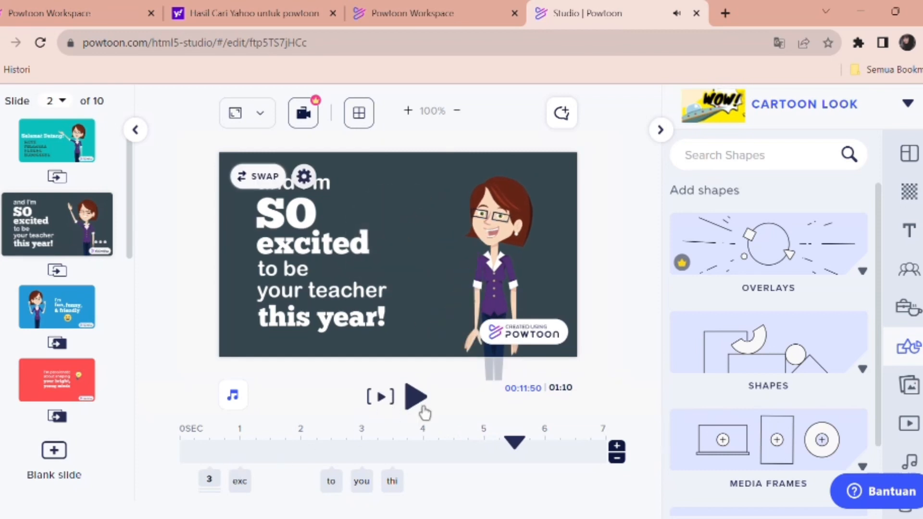
# - Check the Arrange options available for the teacher character on slide 2
pyautogui.click(490, 290)
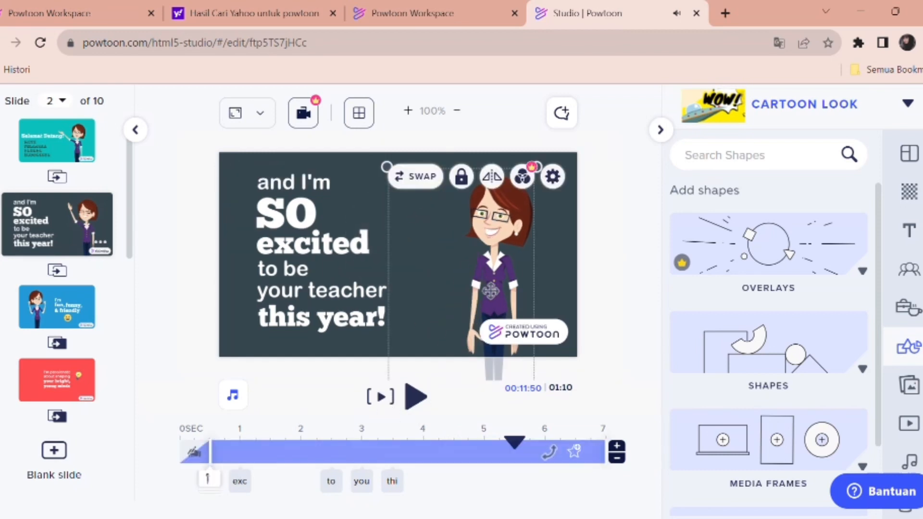
pyautogui.click(558, 183)
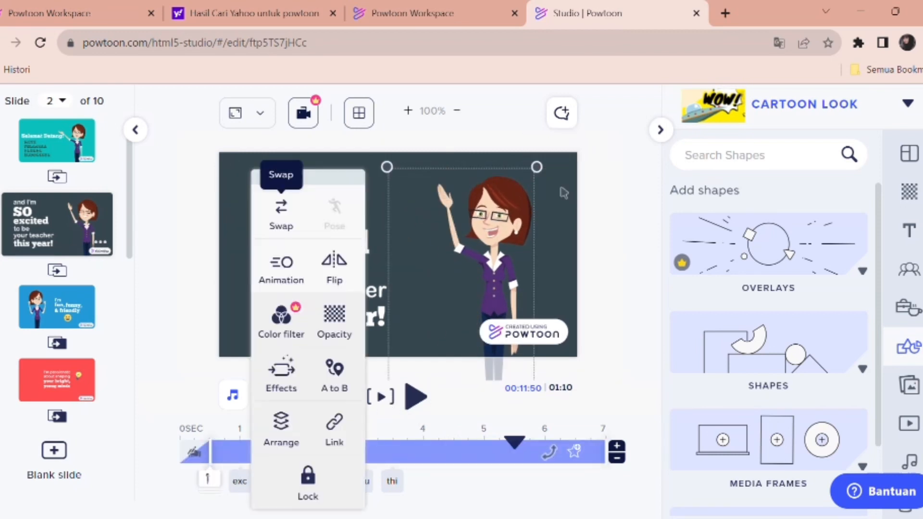
pyautogui.click(297, 430)
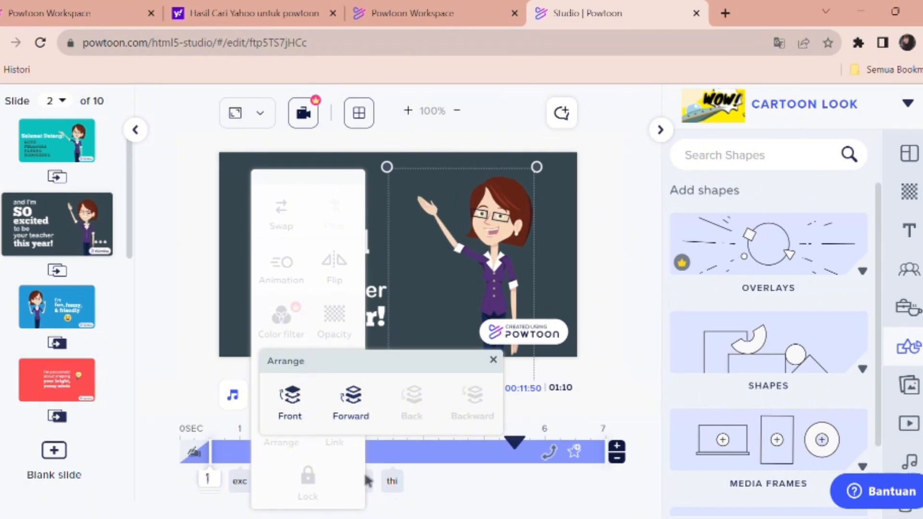
pyautogui.click(500, 365)
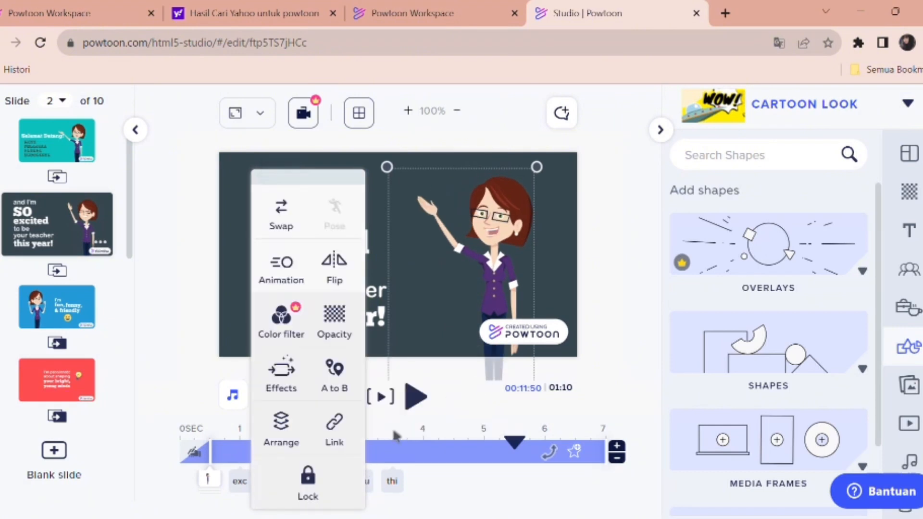
# - Try locking and unlocking the teacher character on slide 2, and move it slightly down and to the left
pyautogui.click(309, 480)
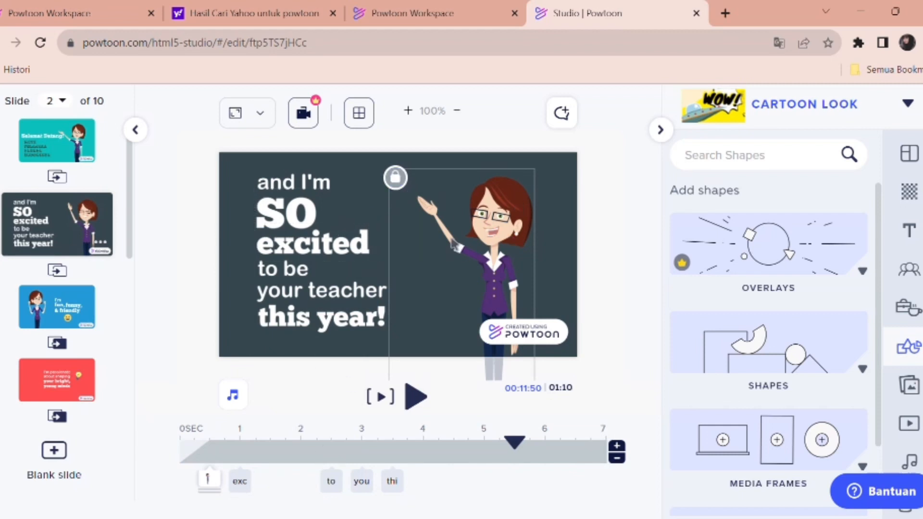
pyautogui.click(395, 178)
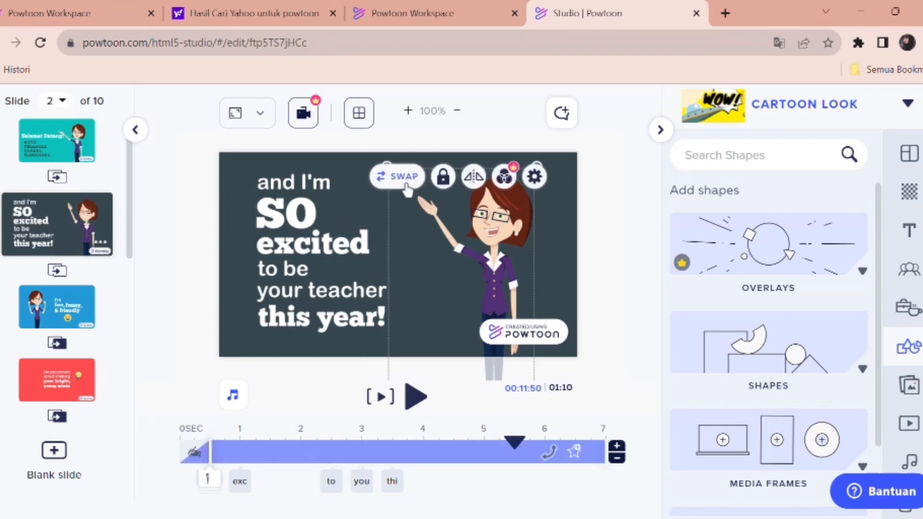
pyautogui.click(452, 195)
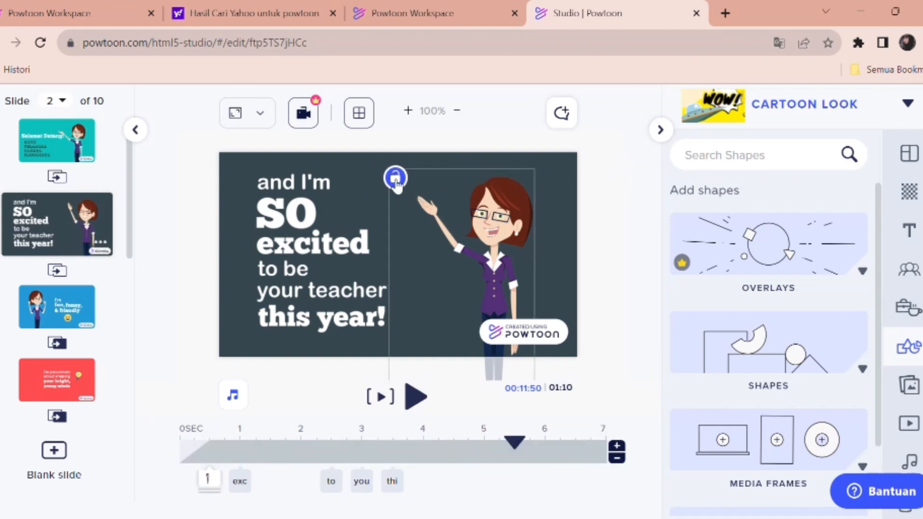
pyautogui.click(395, 178)
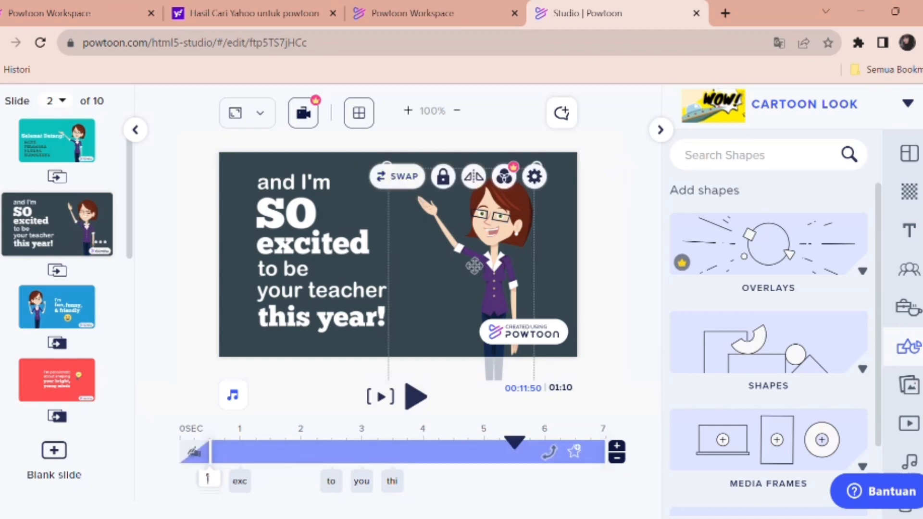
pyautogui.moveTo(474, 266)
pyautogui.mouseDown()
pyautogui.moveTo(449, 266)
pyautogui.moveTo(471, 270)
pyautogui.mouseUp()
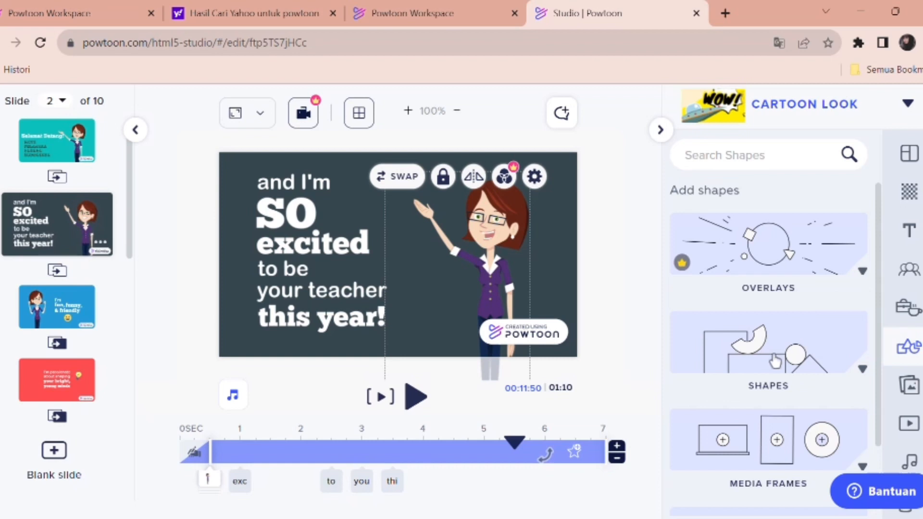
# - Add a transparent triangle shape to slide 2, move it closer to the teacher and enlarge it to reach her raised hand
pyautogui.scroll(-3, 775, 362)
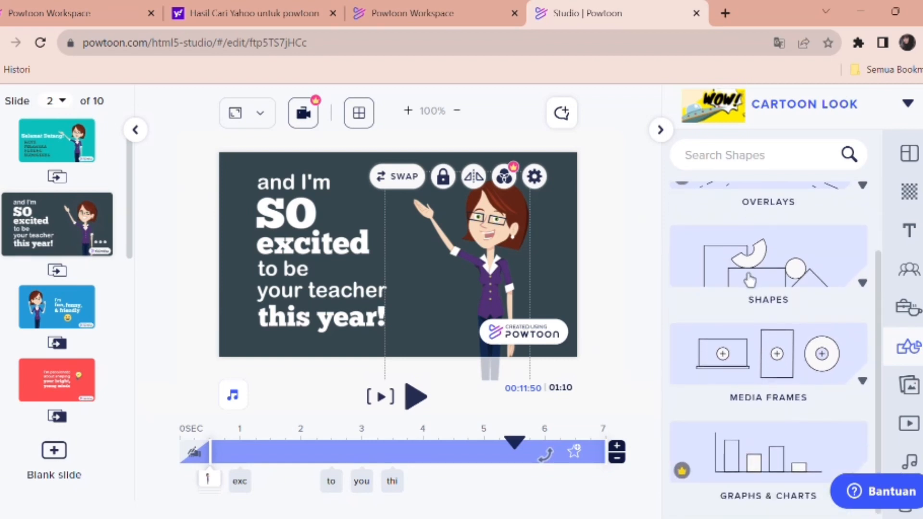
pyautogui.click(750, 280)
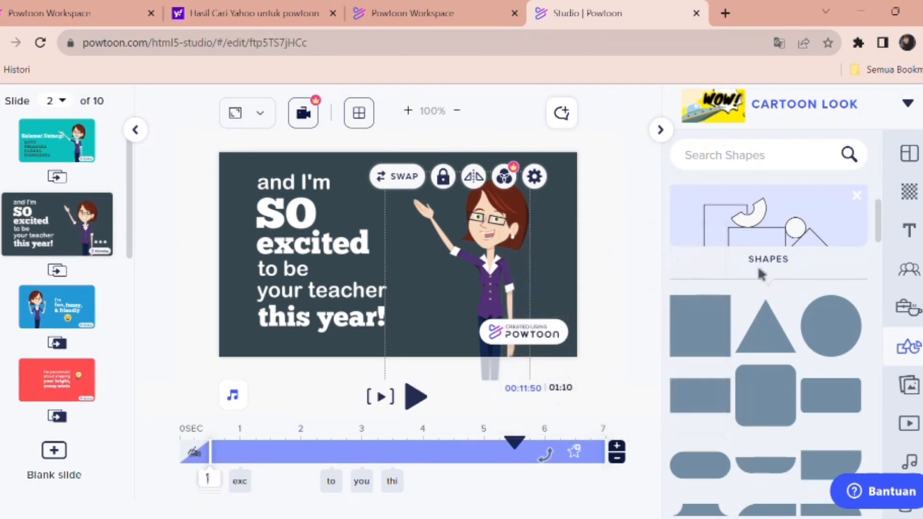
pyautogui.moveTo(787, 335)
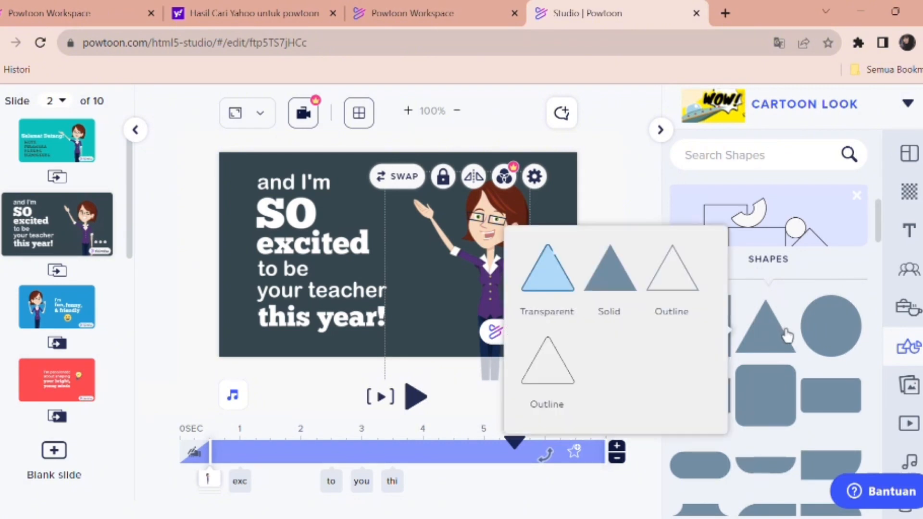
pyautogui.click(542, 296)
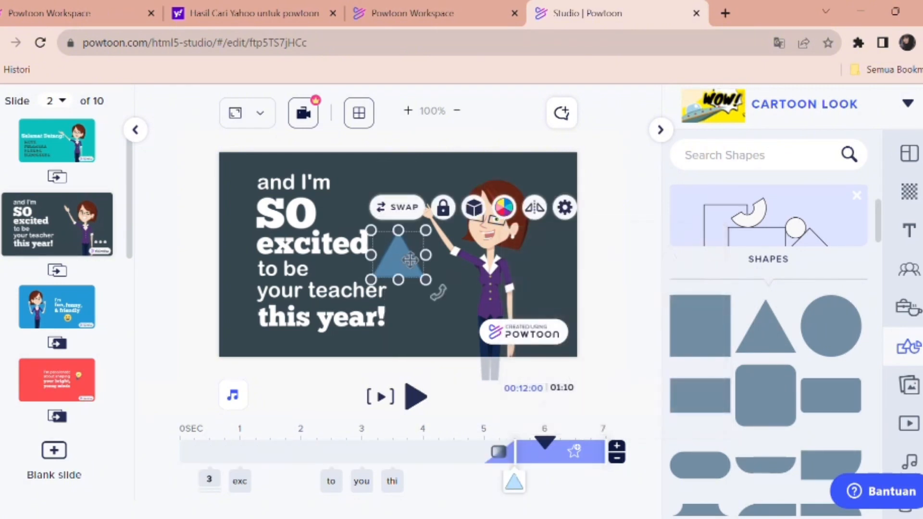
pyautogui.moveTo(431, 260); pyautogui.dragTo(440, 259)
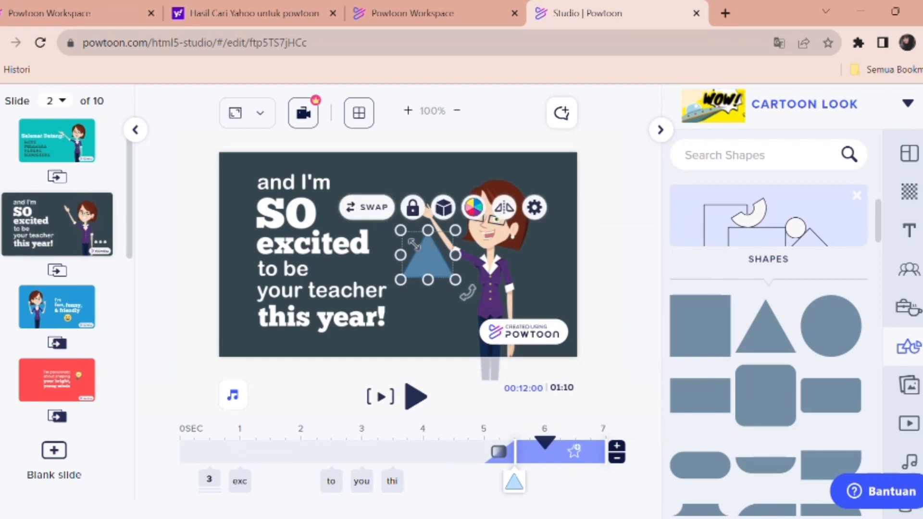
pyautogui.moveTo(401, 231); pyautogui.dragTo(356, 190)
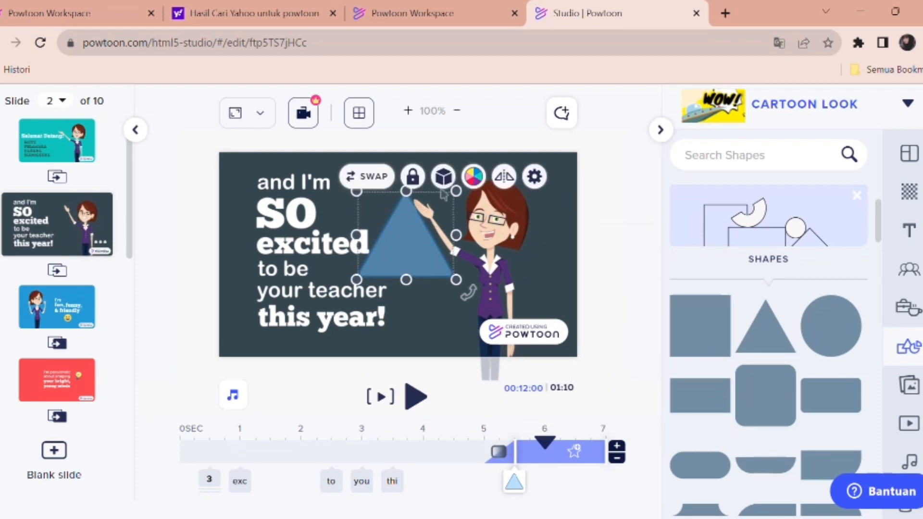
# - Try green (#01C853) and dark slate (#36474F) on the triangle, settle on amber yellow, and flip the shape
pyautogui.click(479, 183)
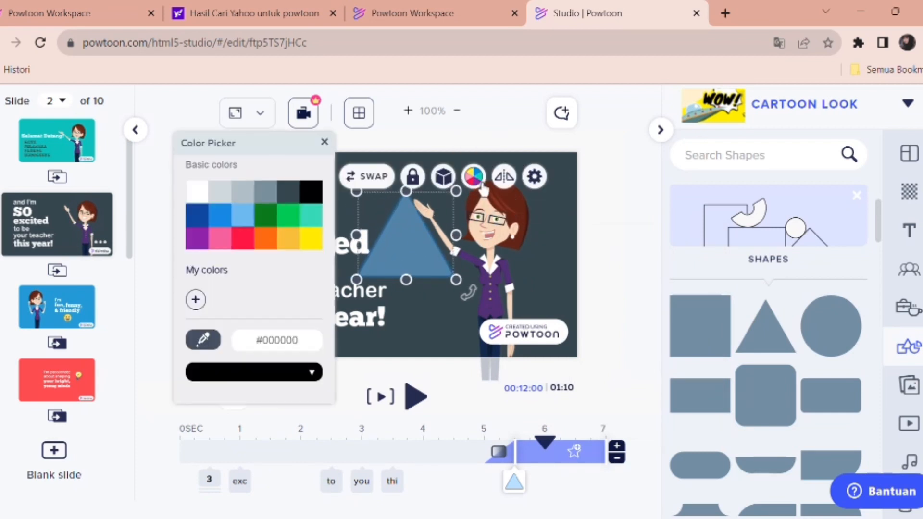
pyautogui.click(310, 216)
pyautogui.click(289, 218)
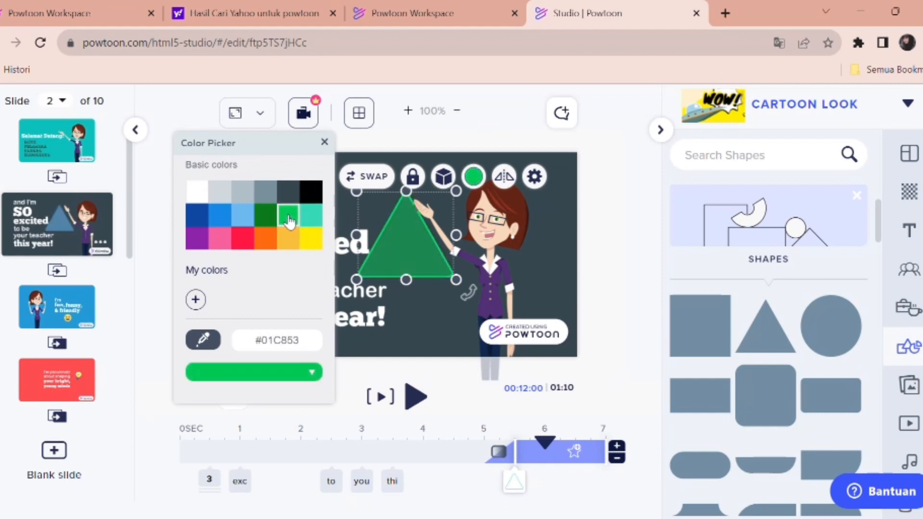
pyautogui.click(288, 191)
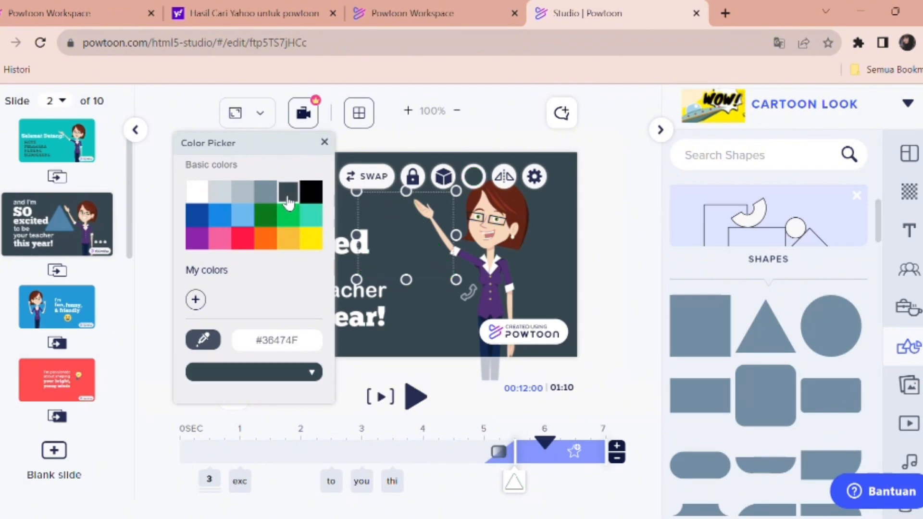
pyautogui.click(296, 243)
pyautogui.click(514, 182)
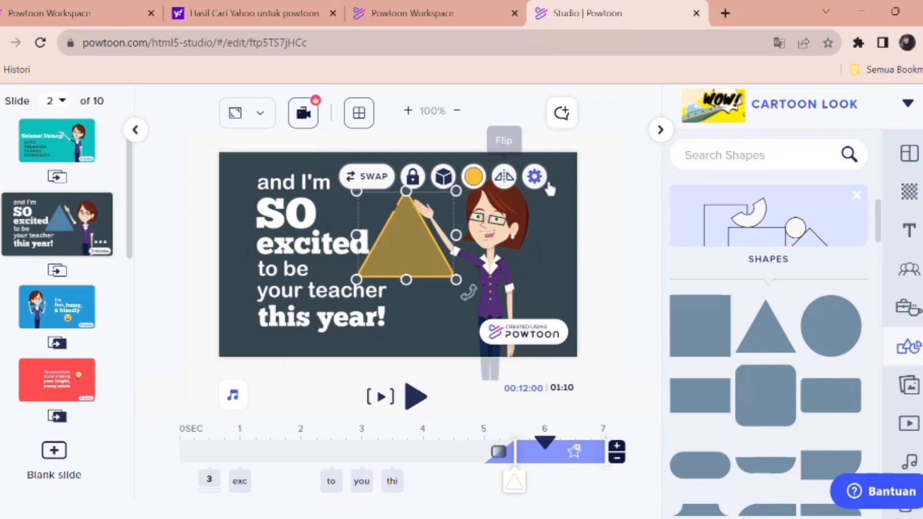
# - Try sending the triangle on slide 2 one layer backward, and move it left over the text
pyautogui.click(534, 177)
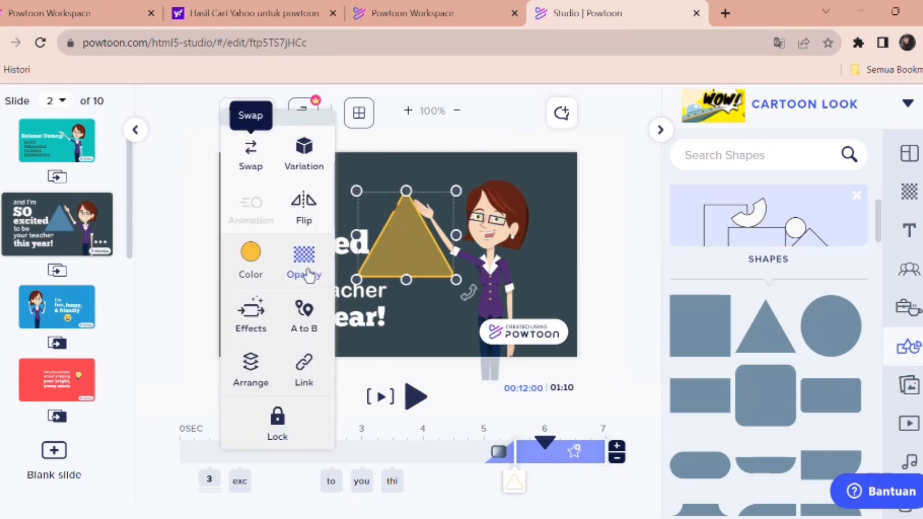
pyautogui.click(249, 377)
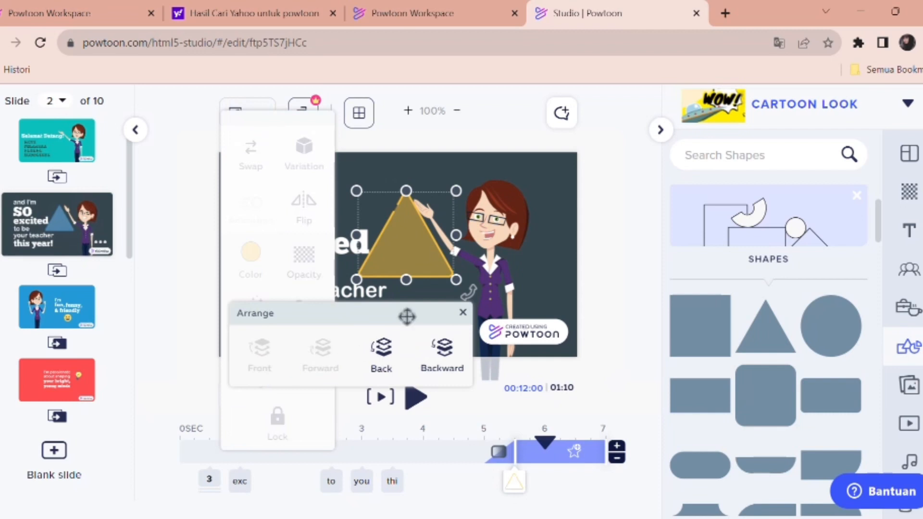
pyautogui.click(443, 358)
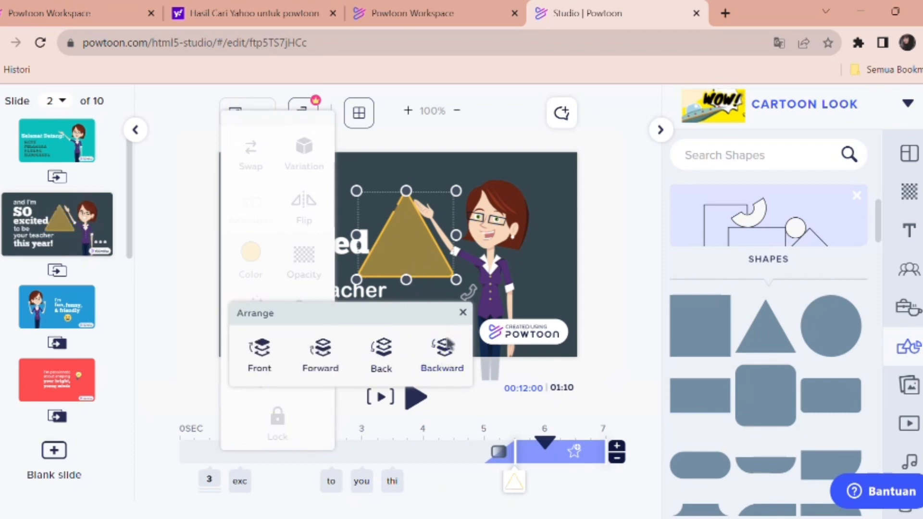
pyautogui.moveTo(420, 253); pyautogui.dragTo(391, 252)
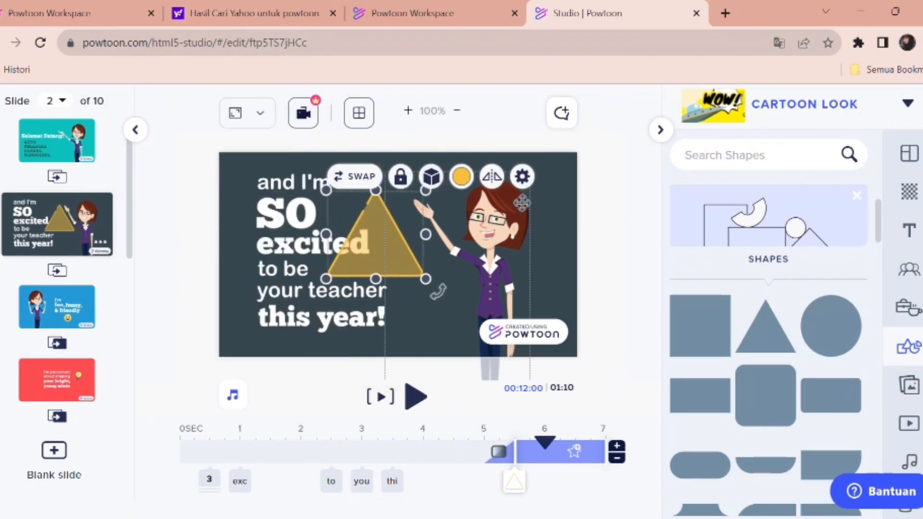
# - Send the amber triangle to the very back of slide 2, behind all the text
pyautogui.click(522, 176)
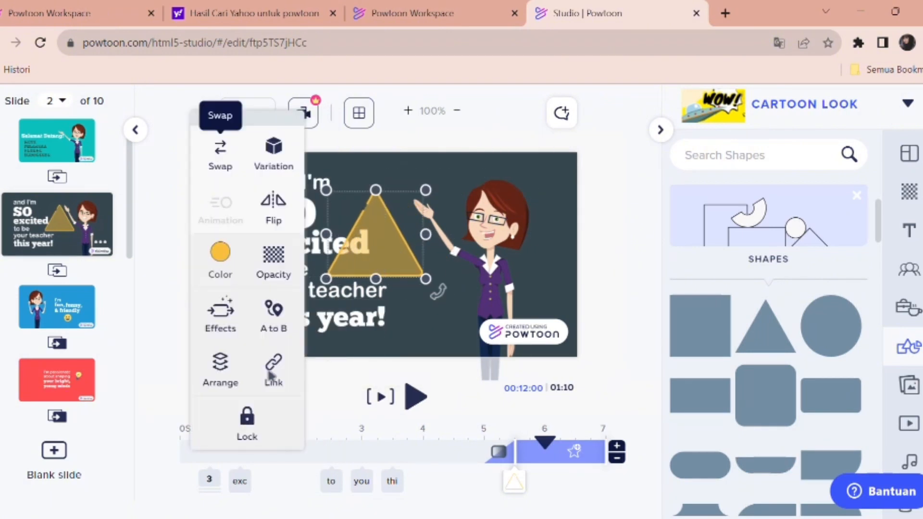
pyautogui.click(224, 383)
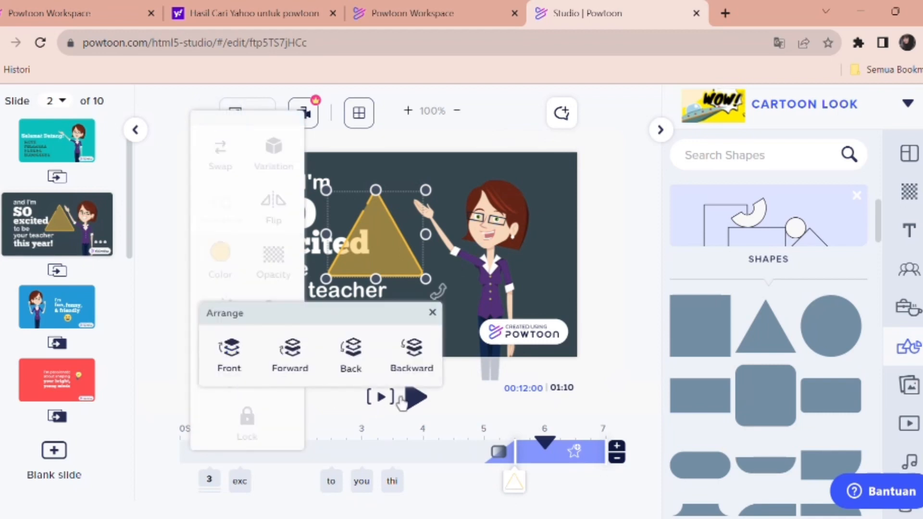
pyautogui.click(360, 358)
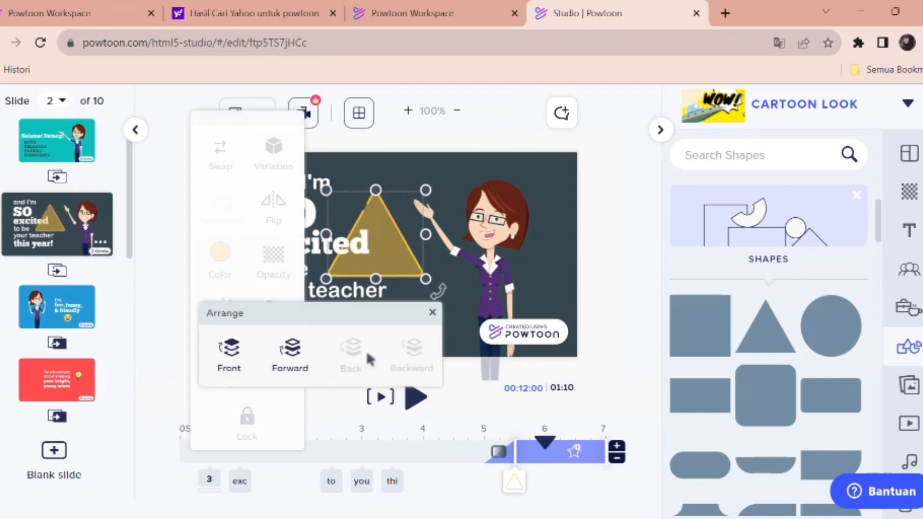
pyautogui.click(473, 405)
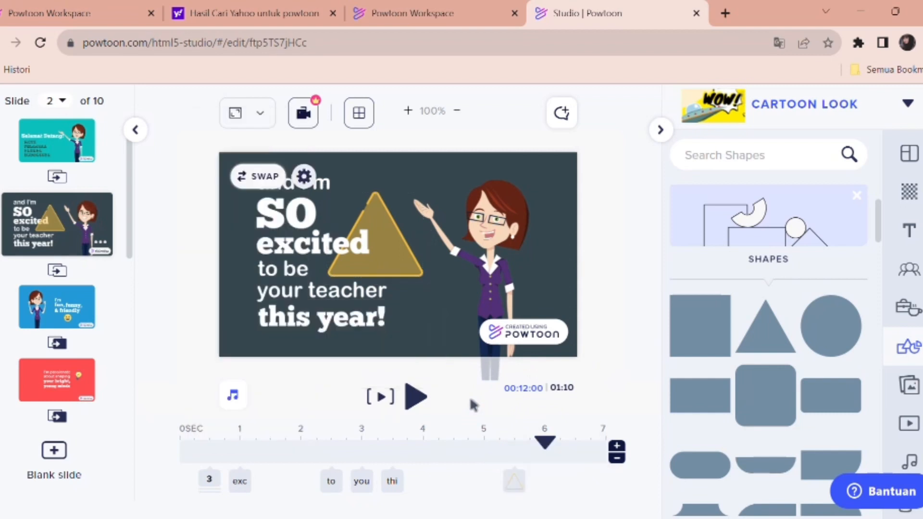
# - Move the triangle behind the text on slide 2, enlarge it to the text block's full height, and shift it slightly past the slide's left edge
pyautogui.click(404, 266)
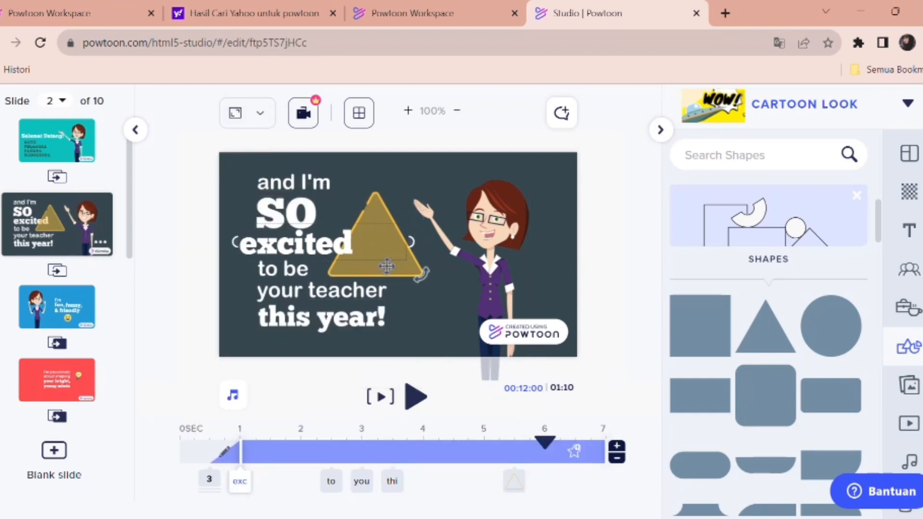
pyautogui.click(414, 279)
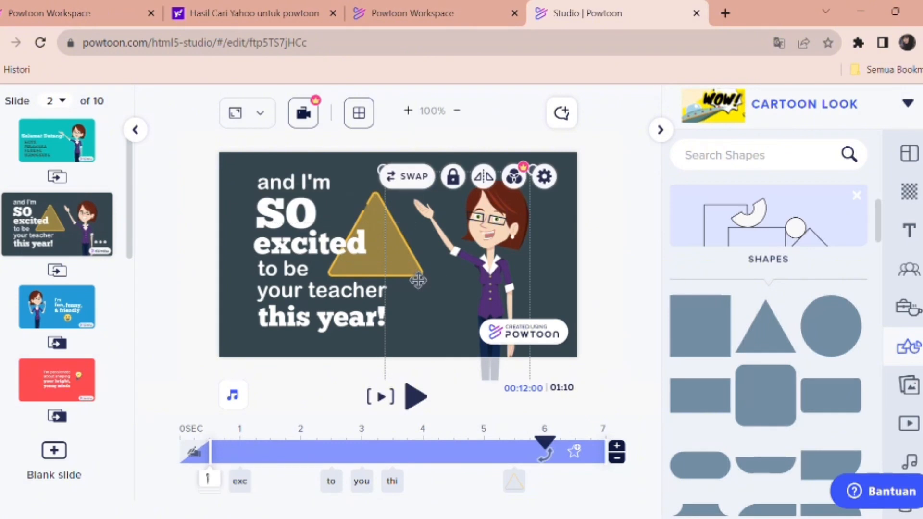
pyautogui.click(379, 277)
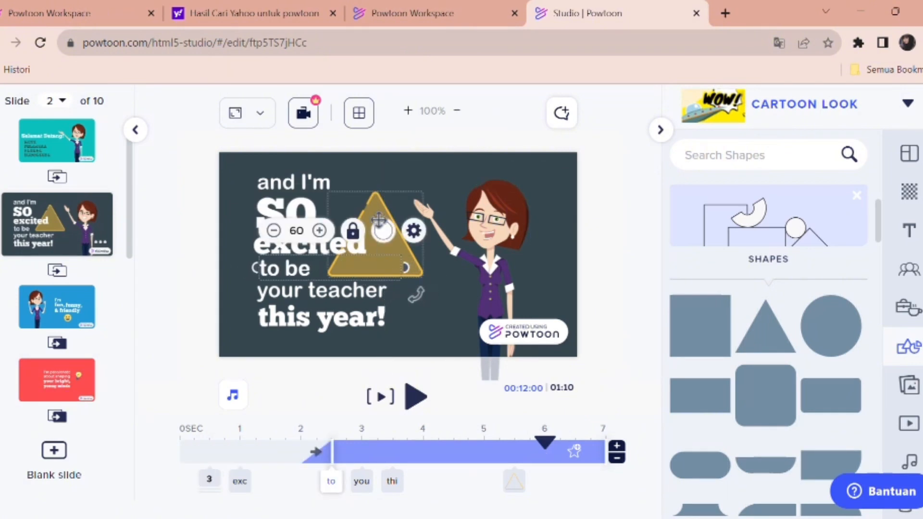
pyautogui.moveTo(383, 217); pyautogui.dragTo(268, 186)
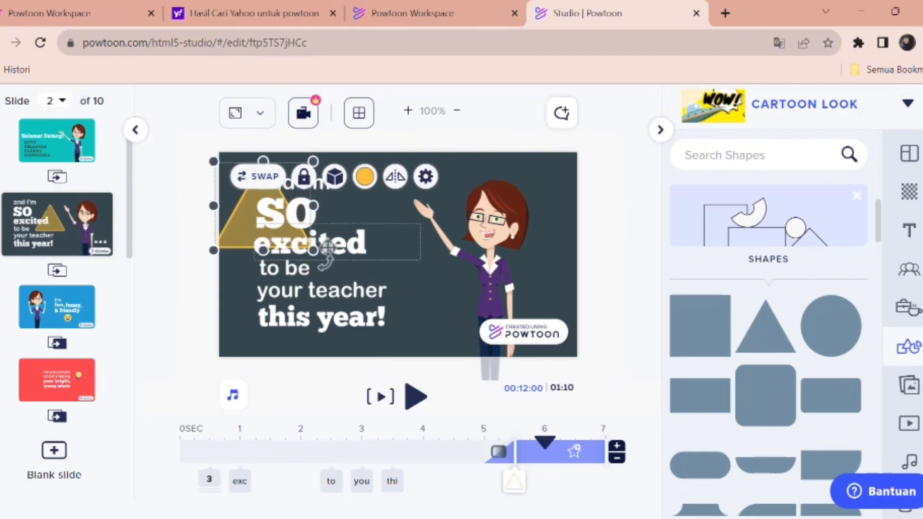
pyautogui.moveTo(313, 250); pyautogui.dragTo(425, 351)
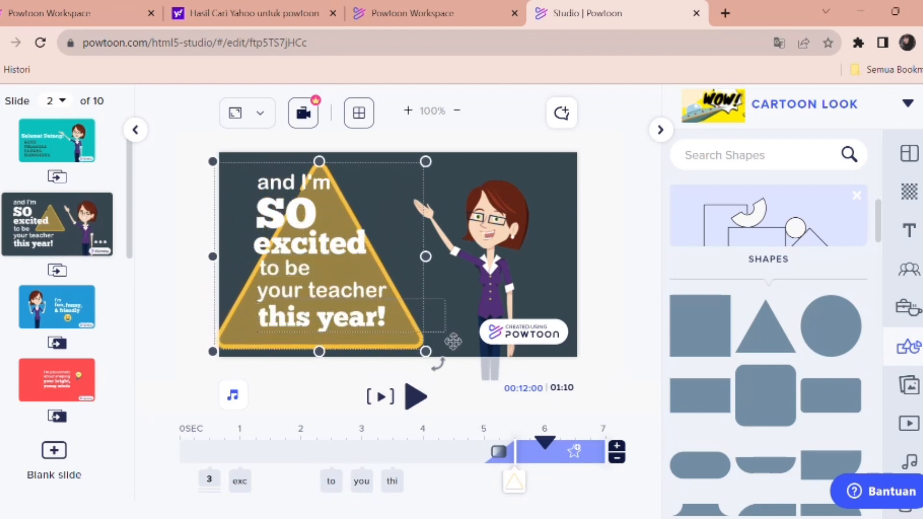
pyautogui.click(346, 224)
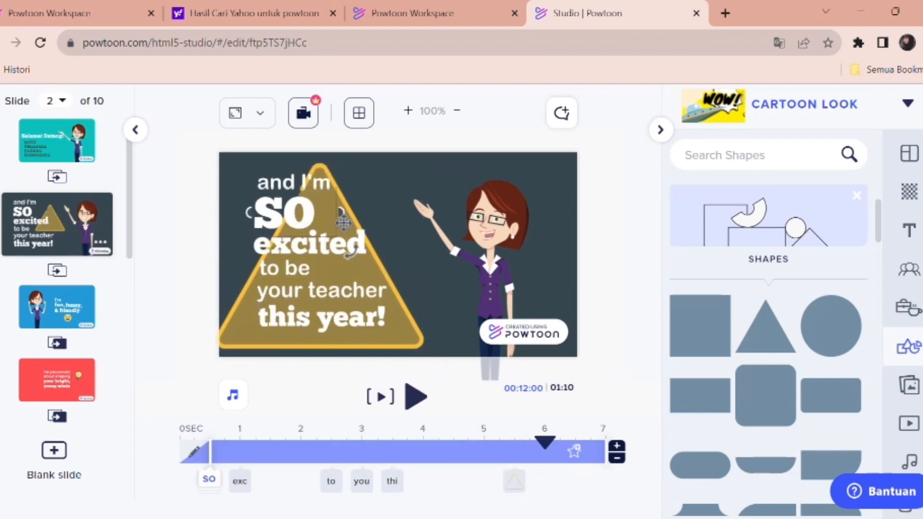
pyautogui.moveTo(365, 231); pyautogui.dragTo(341, 227)
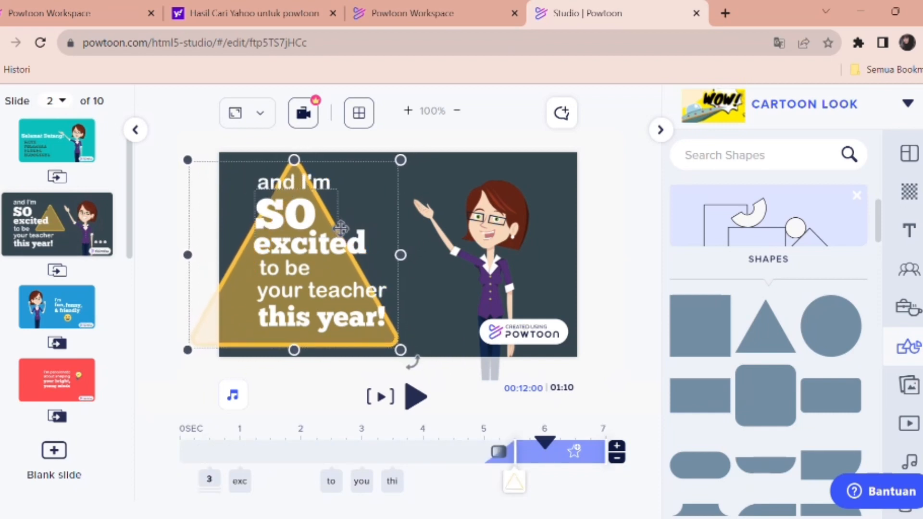
# - Check the image library and its upload sources, and close the upload options without adding an image
pyautogui.click(909, 385)
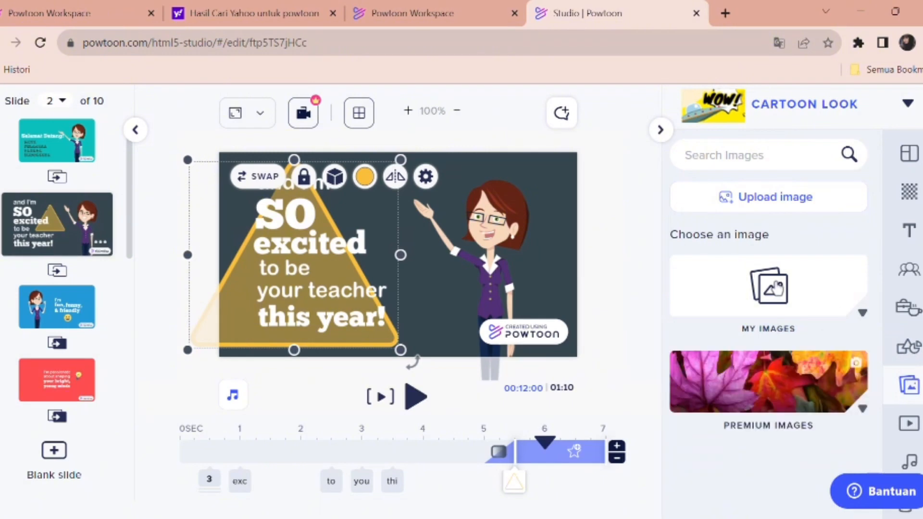
pyautogui.click(759, 198)
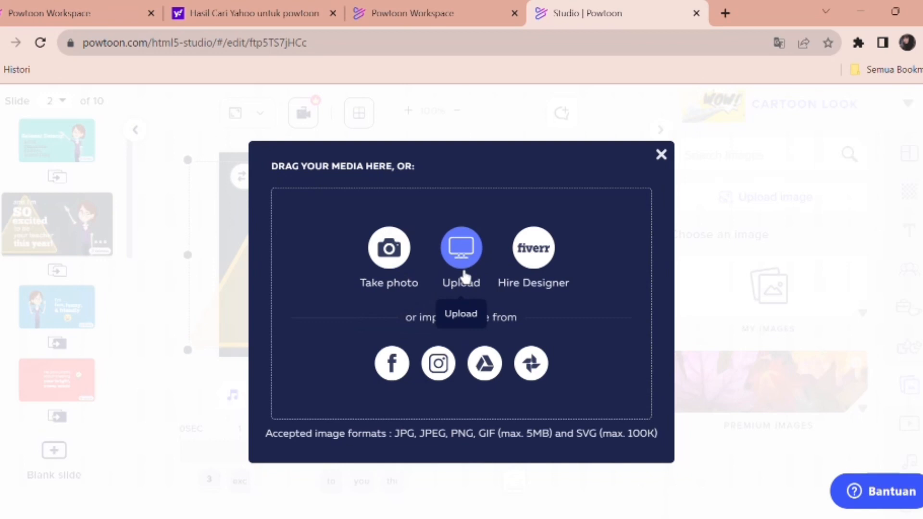
pyautogui.click(676, 155)
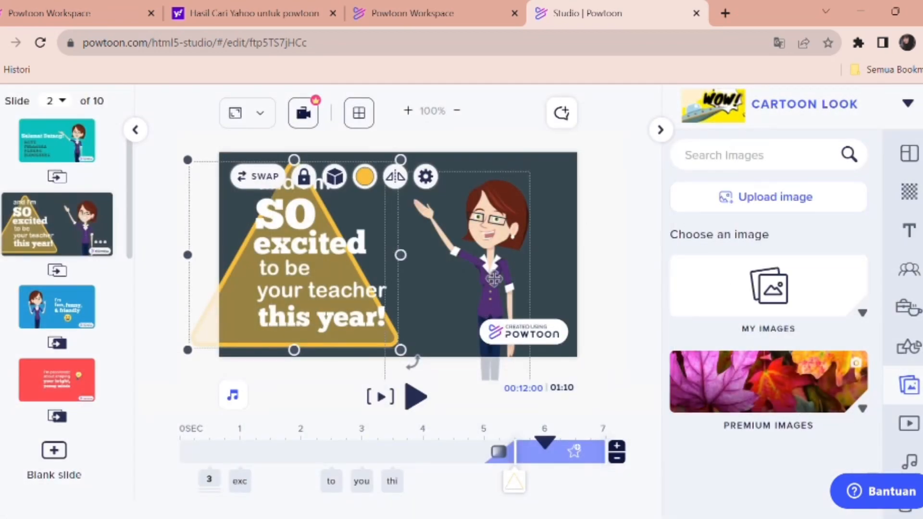
# - Preview the animation of slide 2 and pause the playback
pyautogui.click(394, 408)
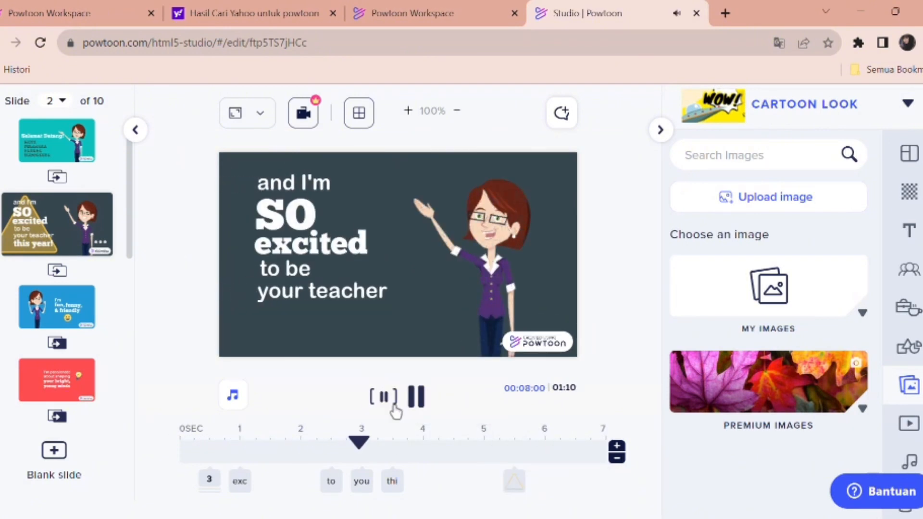
pyautogui.click(394, 408)
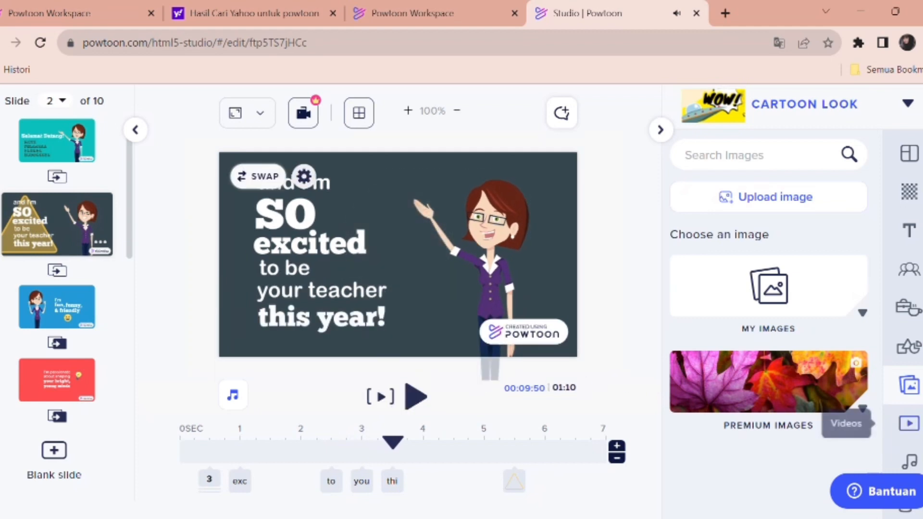
# - Look through the audio library's music, voiceover and sound effect options, and open slide 3
pyautogui.click(909, 461)
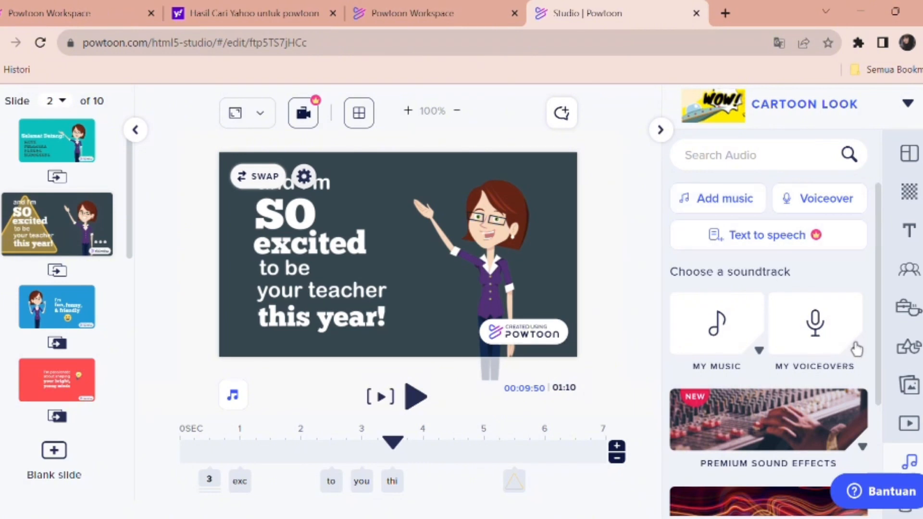
pyautogui.scroll(-3, 781, 467)
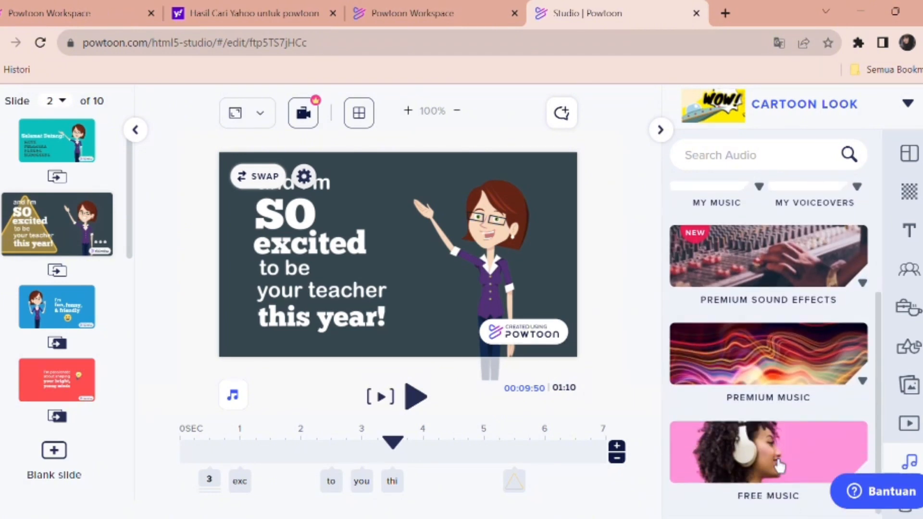
pyautogui.scroll(3, 779, 465)
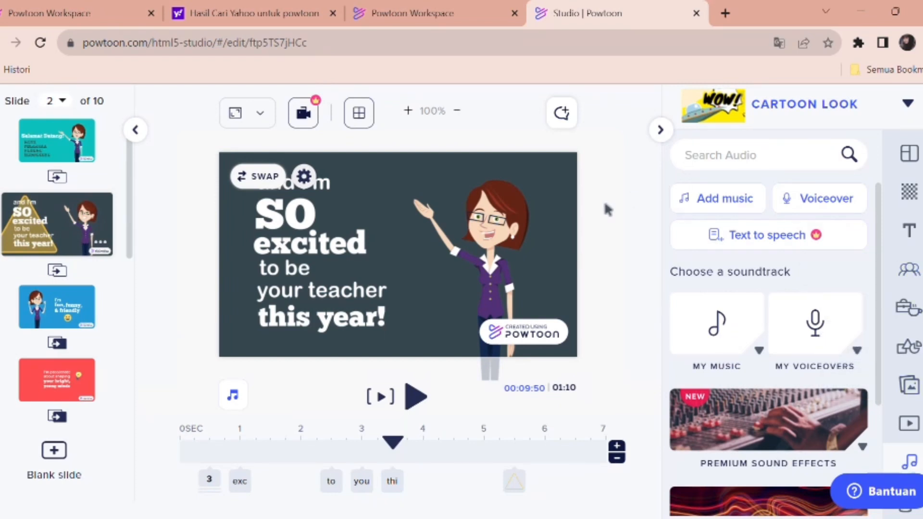
pyautogui.click(71, 323)
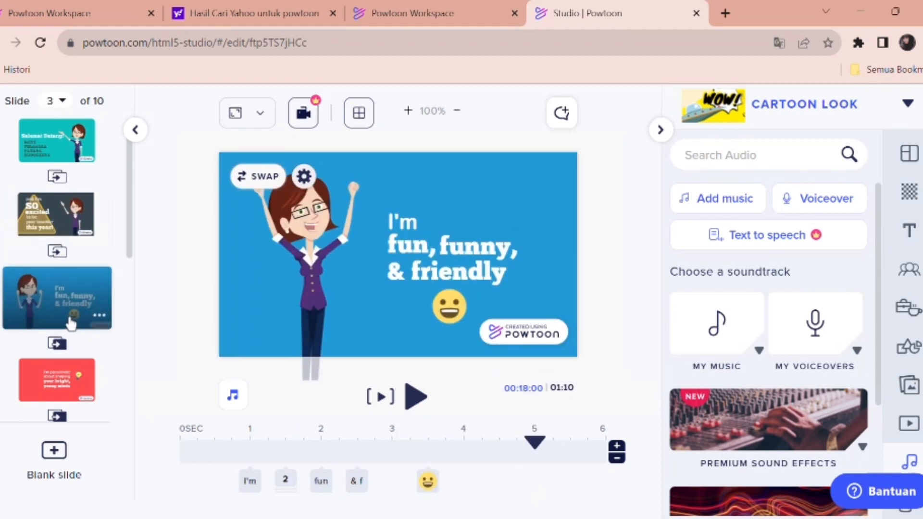